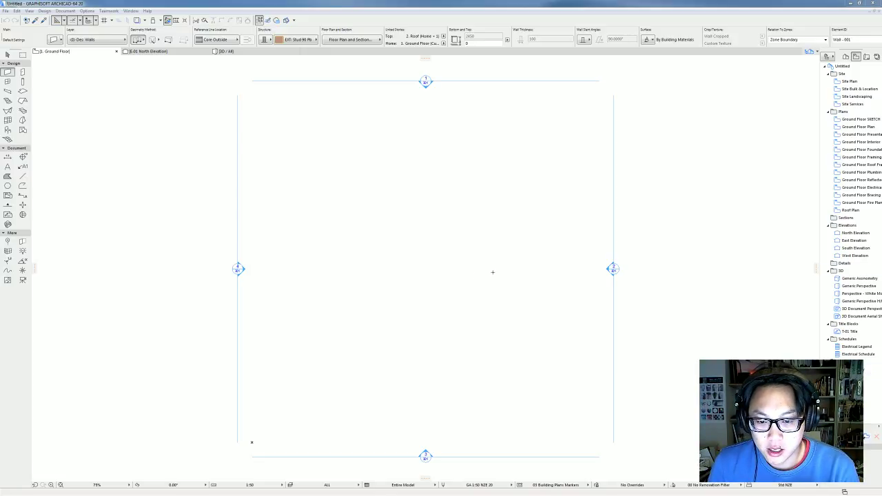
Switch the Navigator to the Project Map to show stories, sections and schedules.
scroll(482, 276, down, 3)
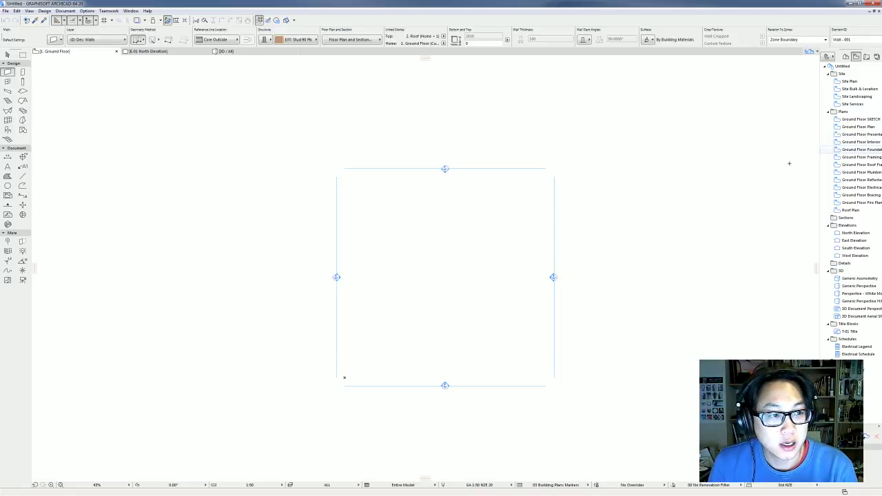
scroll(696, 155, up, 1)
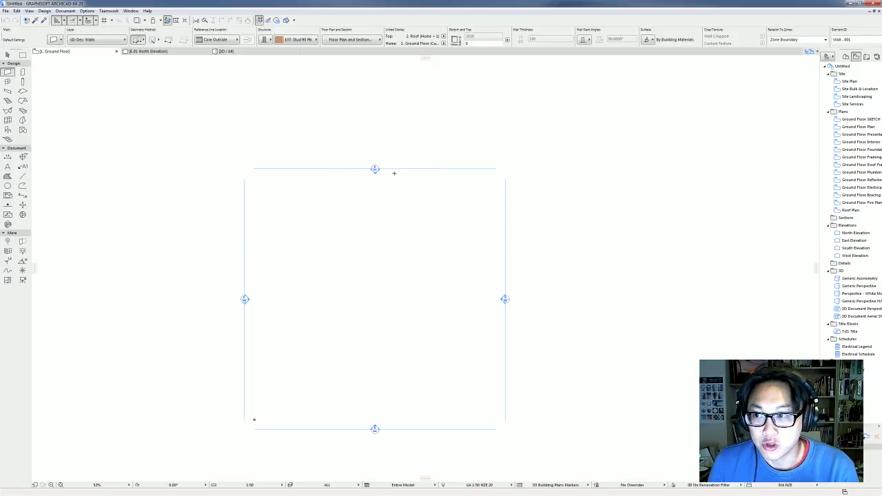
scroll(494, 205, up, 1)
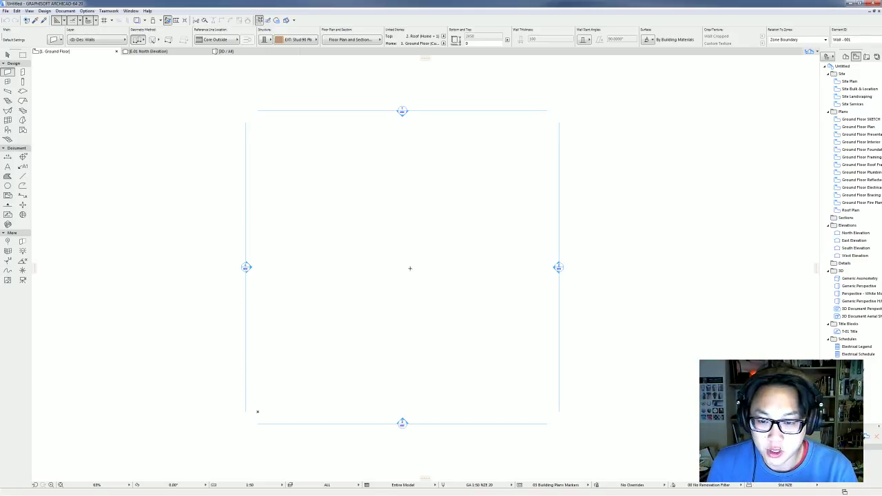
click(846, 58)
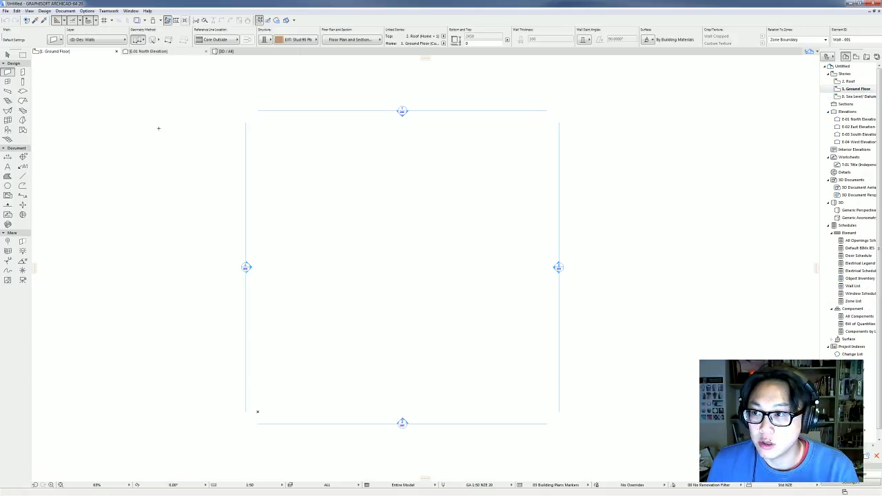
Save the project as 'Main File' in the desktop's High-rise Tutorial folder.
key(ctrl+s)
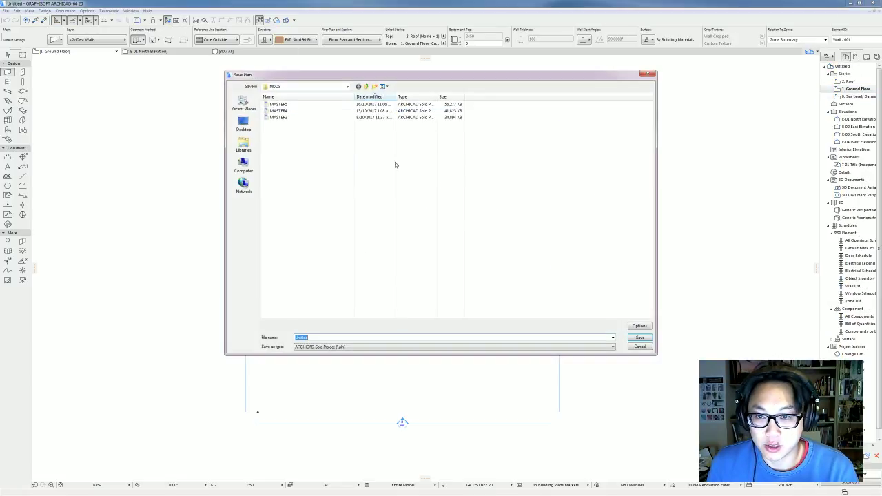
click(243, 124)
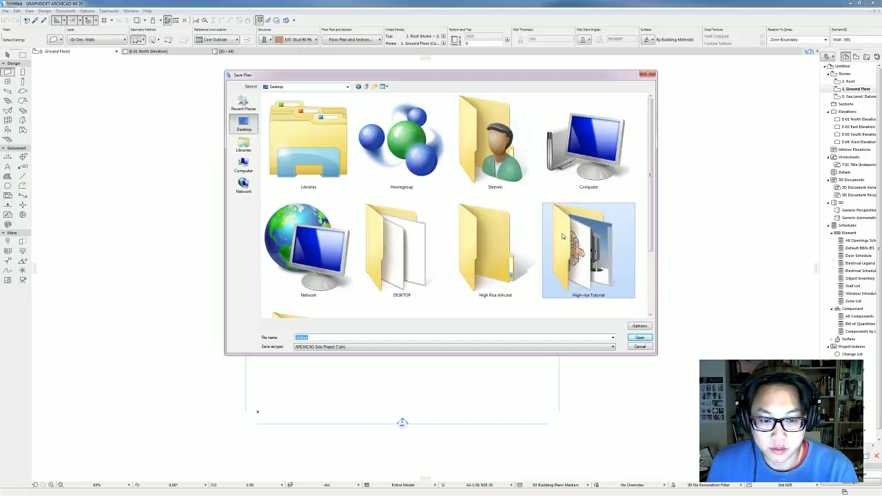
double_click(588, 248)
double_click(378, 338)
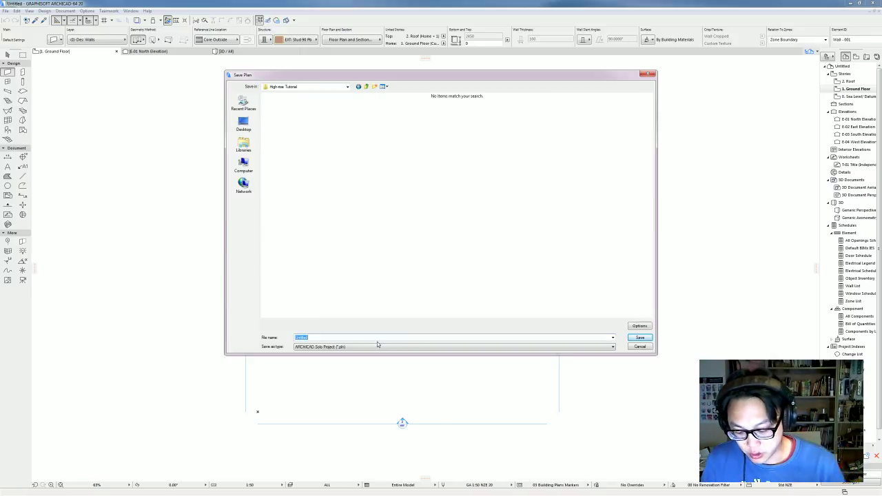
text(Hain)
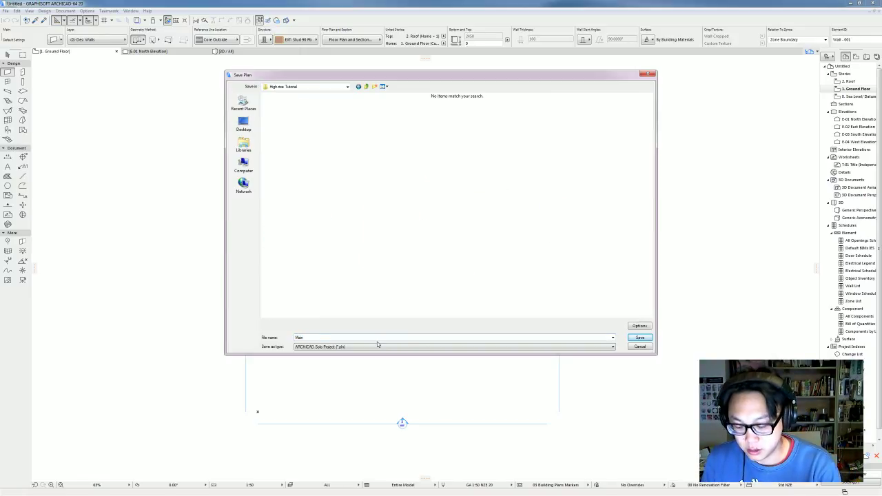
text( File)
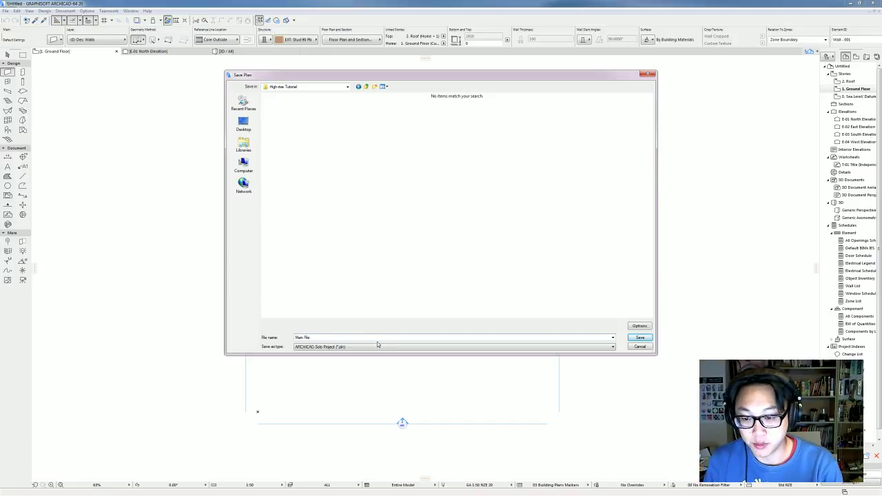
key(Return)
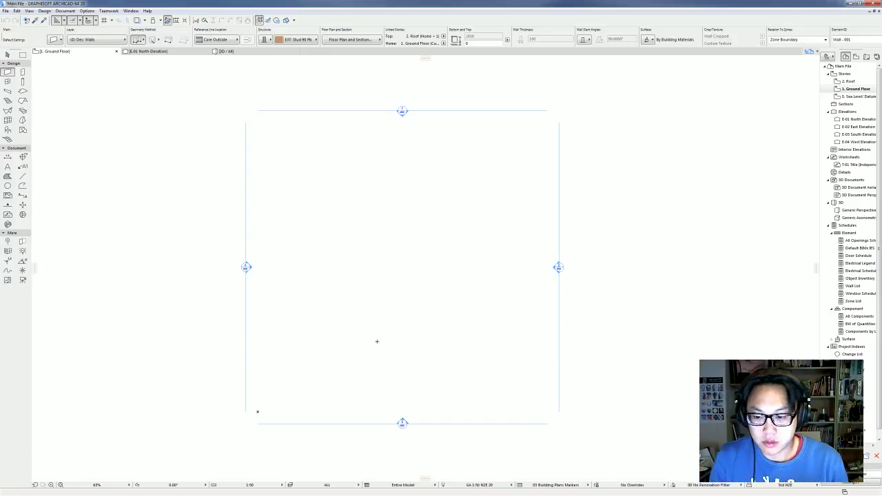
Create a new project from the ARCHICAD 20 Template in a new ARCHICAD instance.
middle_drag(358, 264, 333, 241)
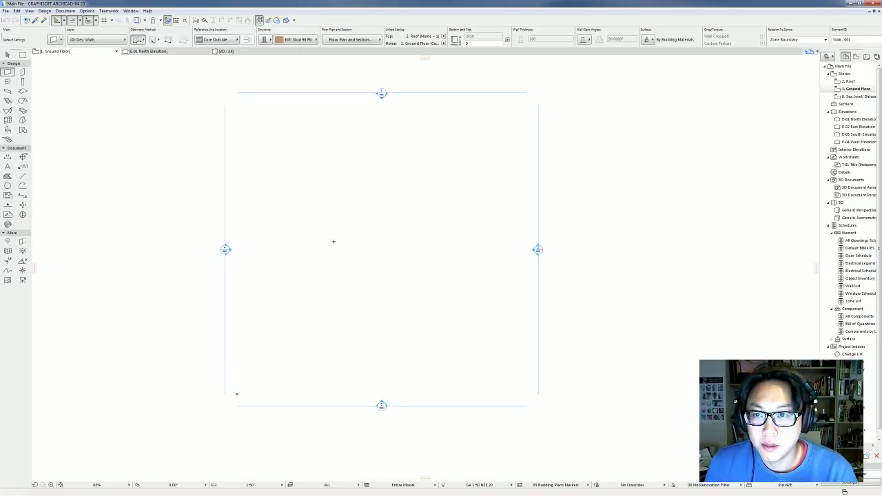
click(5, 12)
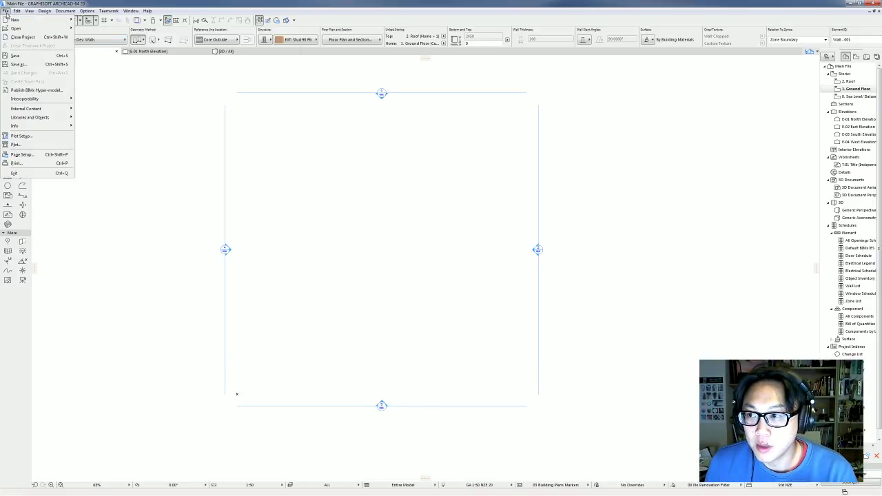
mouse_move(34, 28)
click(83, 28)
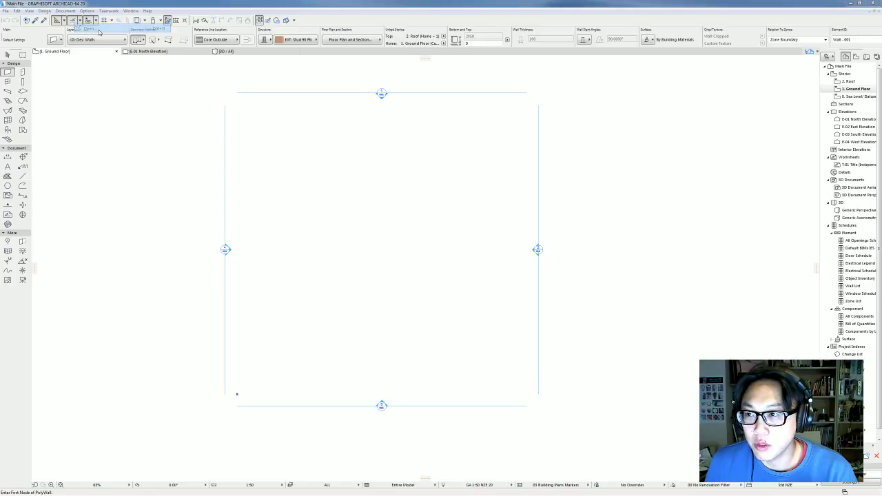
key(Escape)
click(5, 11)
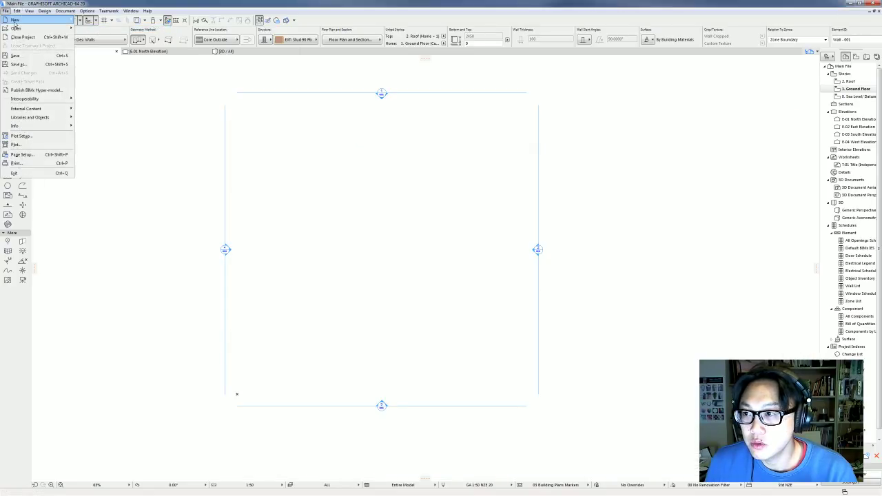
mouse_move(15, 19)
click(89, 21)
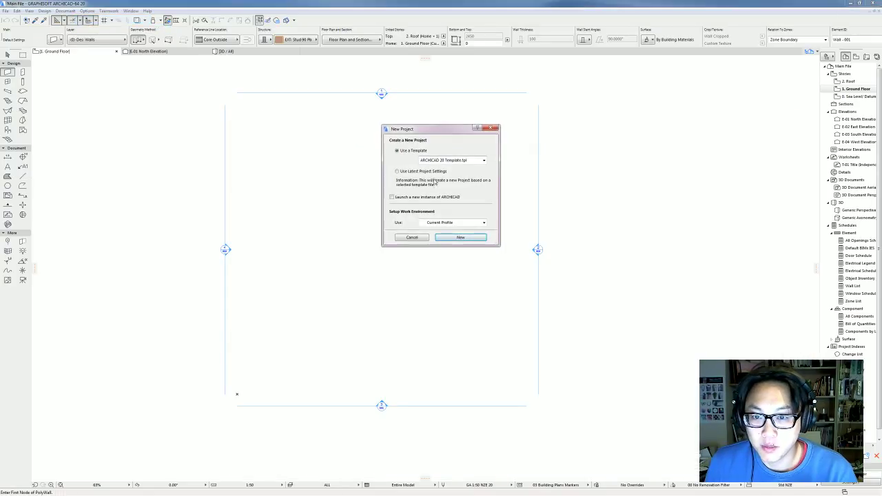
click(452, 202)
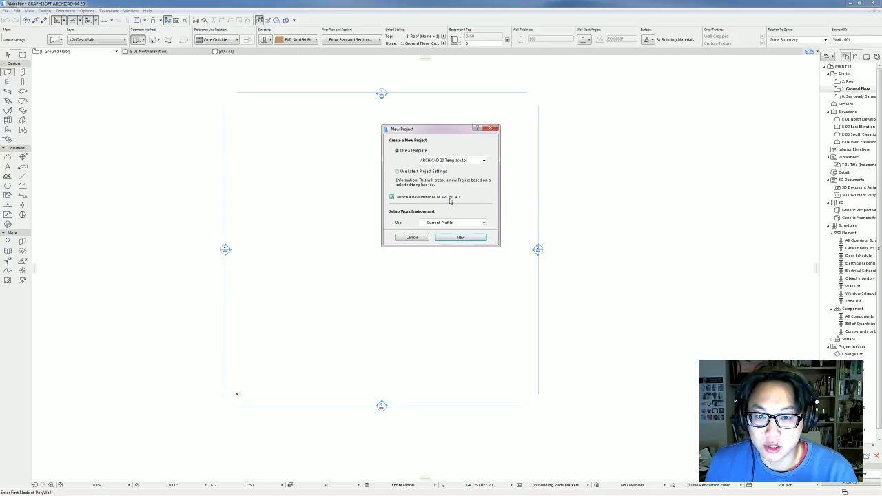
click(460, 237)
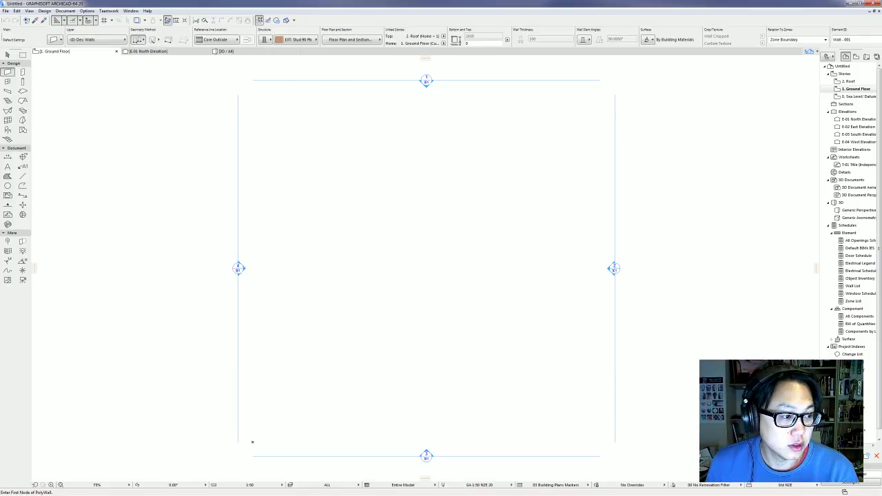
Save the project as Module File (*.mod) named 'Modules', accepting the floor-plan-only warning.
click(5, 12)
click(18, 64)
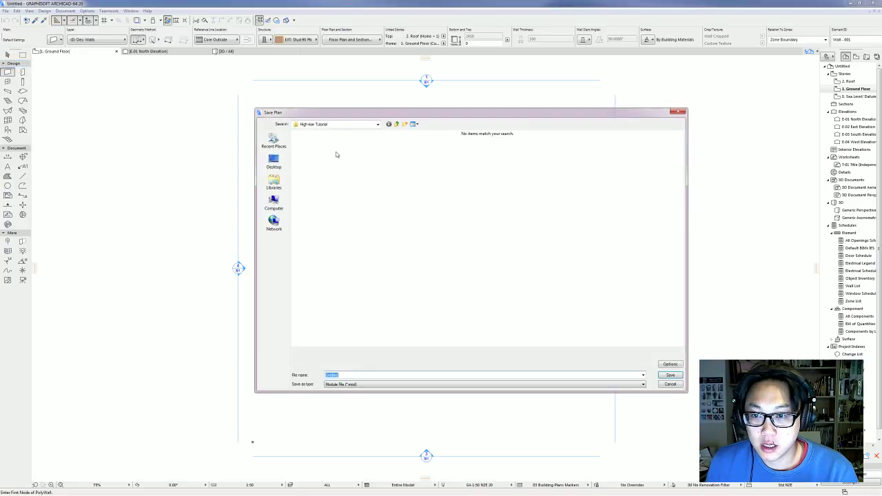
click(375, 384)
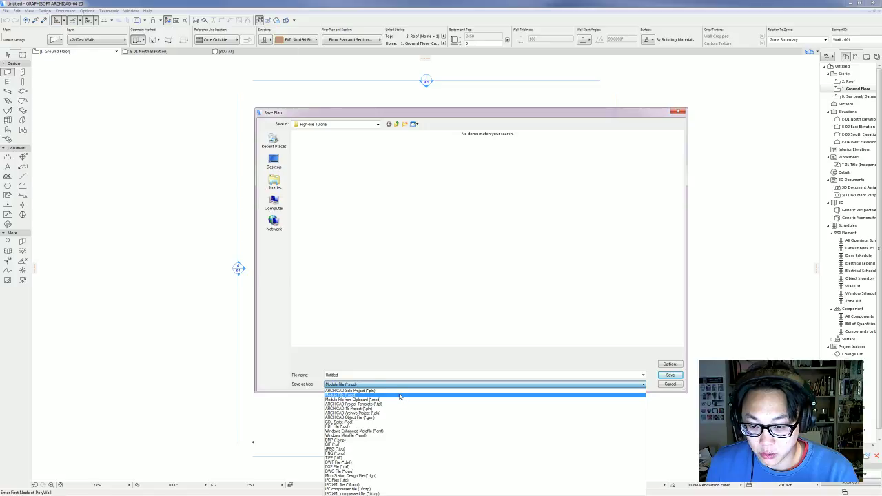
click(400, 397)
double_click(392, 374)
text(Modules)
key(Return)
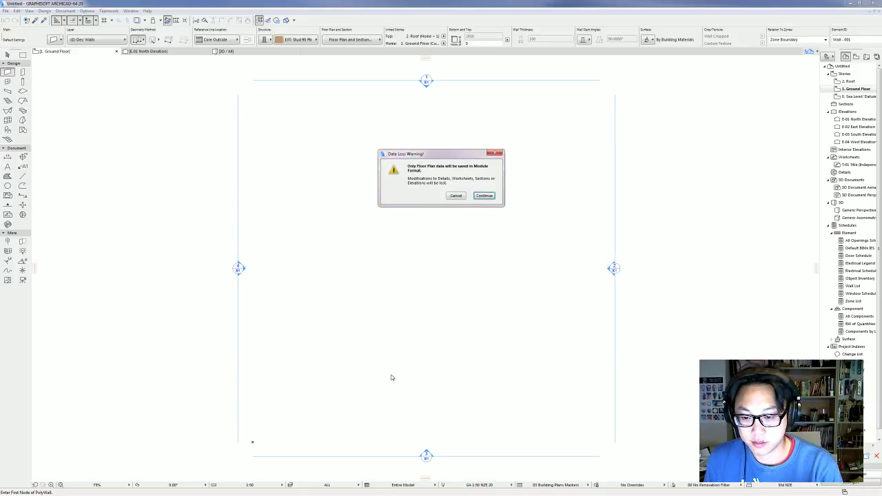
click(485, 196)
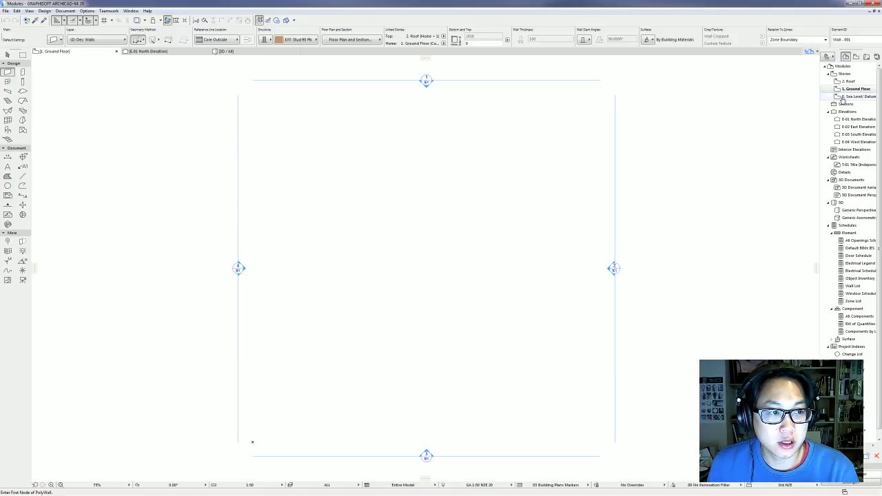
Rename the ground floor story to 'Apartment A' in Story Settings.
click(44, 10)
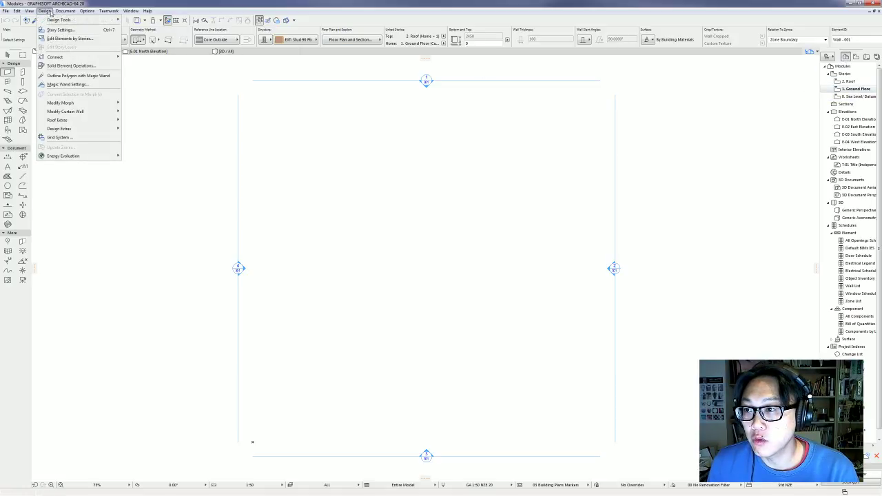
click(62, 29)
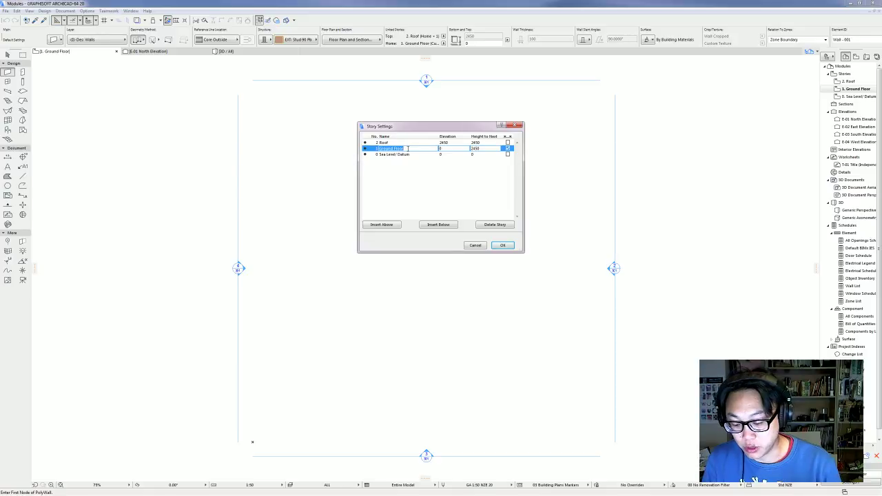
text(Apartment A)
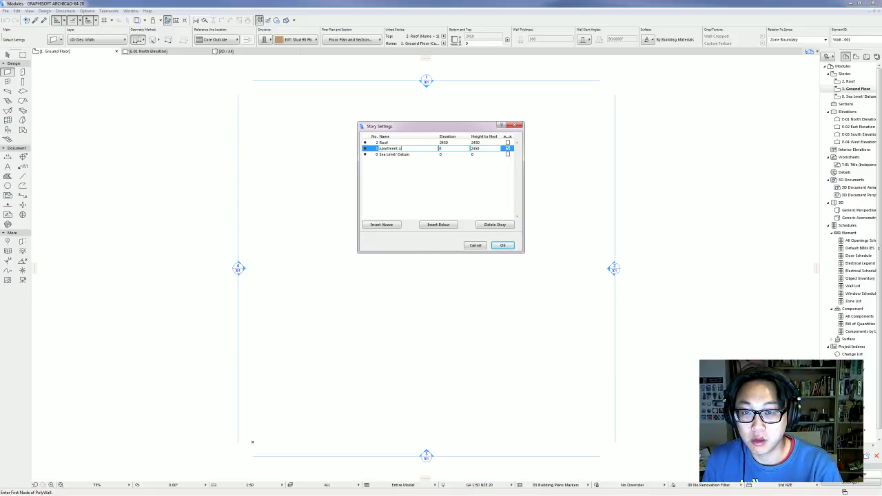
key(Return)
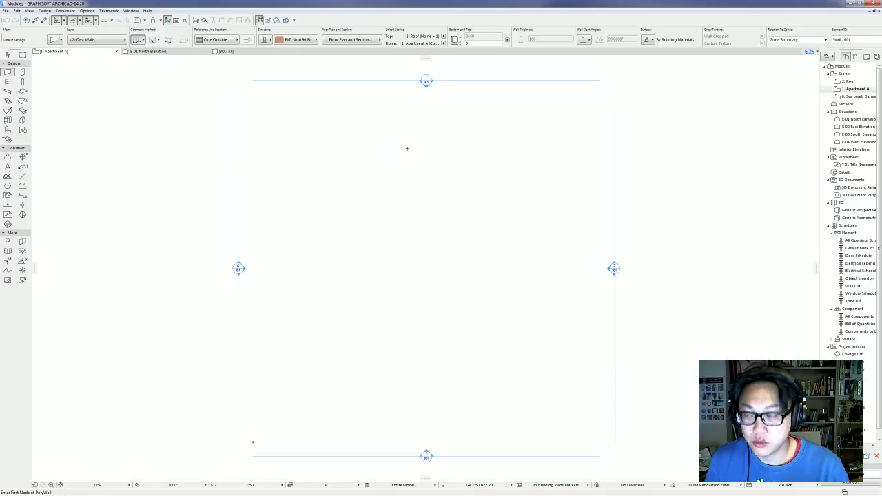
Insert four stories above Apartment A, named Apt B, Apt C, Retail and Office.
click(44, 10)
click(61, 30)
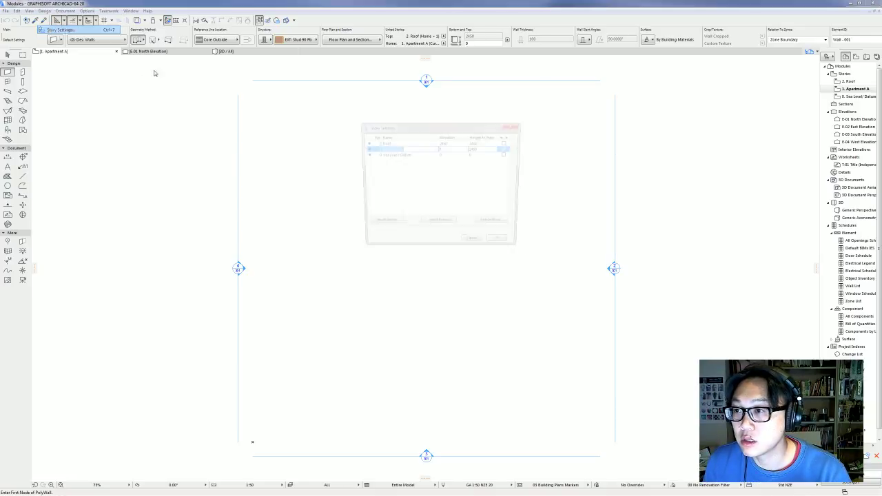
click(378, 225)
click(378, 224)
click(378, 224)
click(378, 225)
click(378, 225)
click(378, 225)
click(378, 225)
click(378, 225)
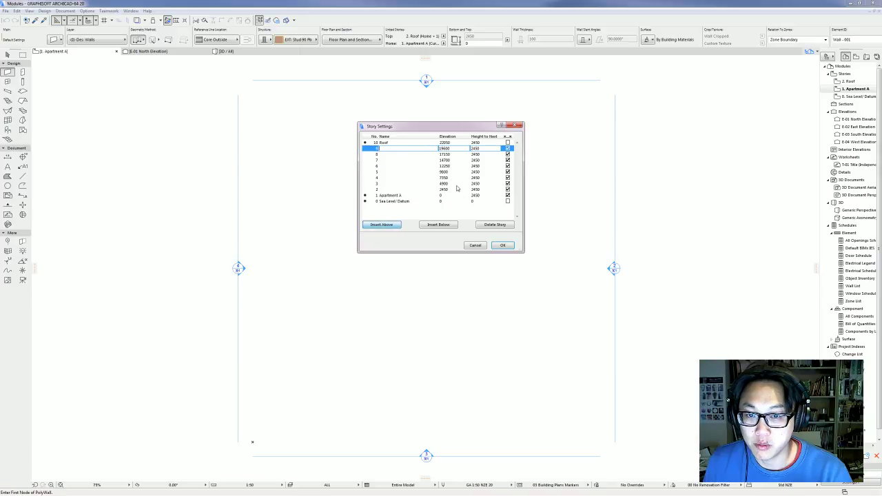
click(397, 190)
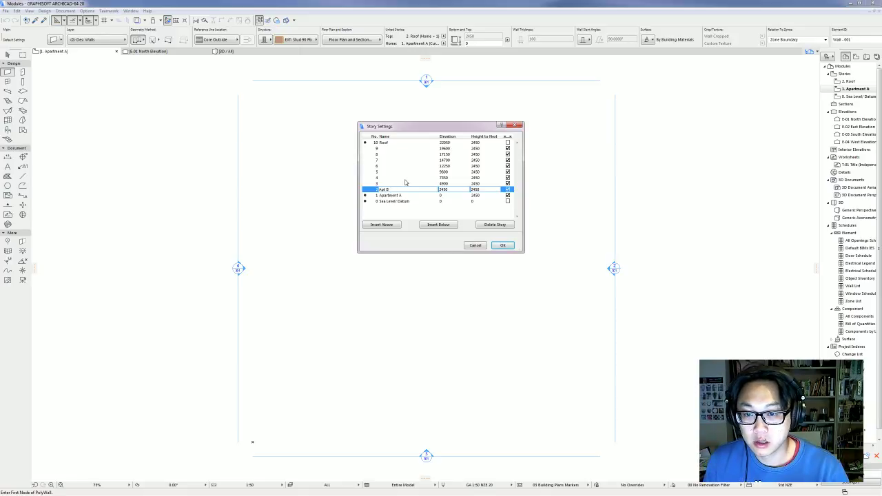
click(404, 183)
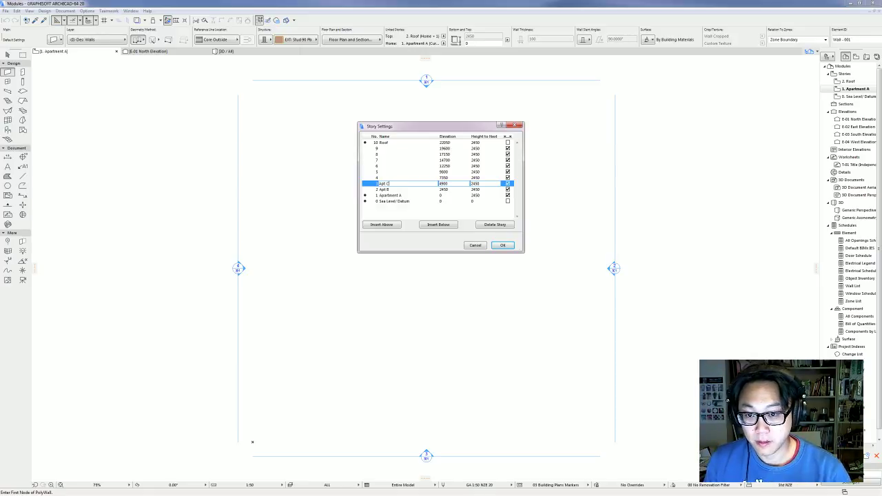
click(421, 178)
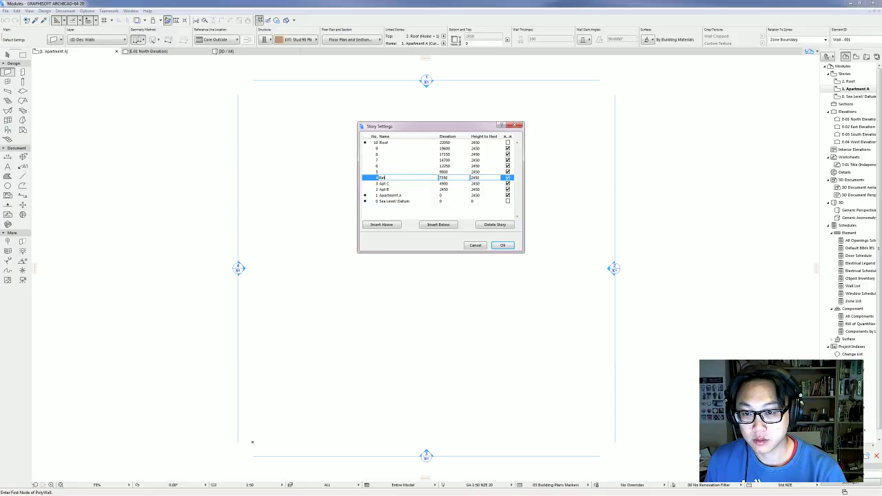
click(425, 172)
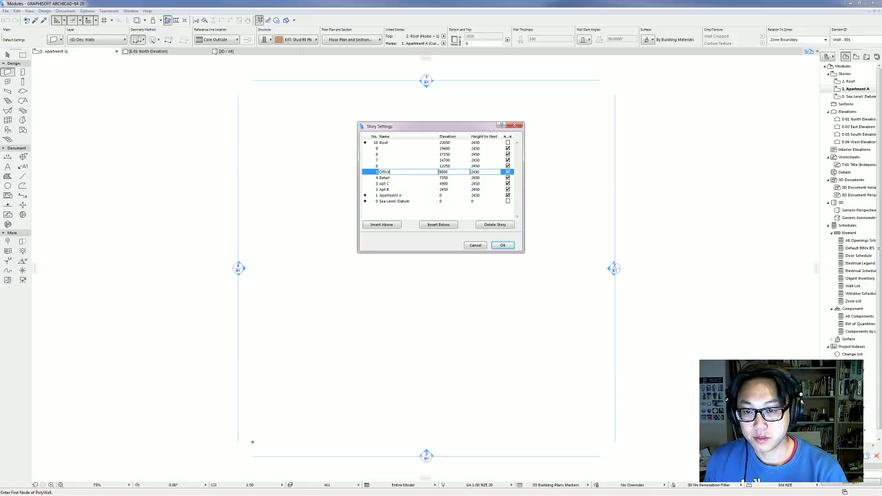
key(Return)
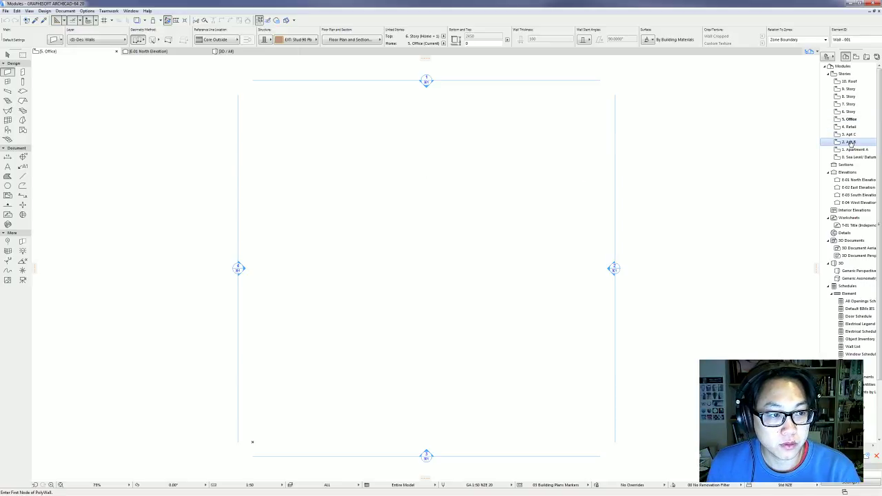
On the Apartment A plan, draw a 5000 by 5000 square floor slab.
double_click(857, 150)
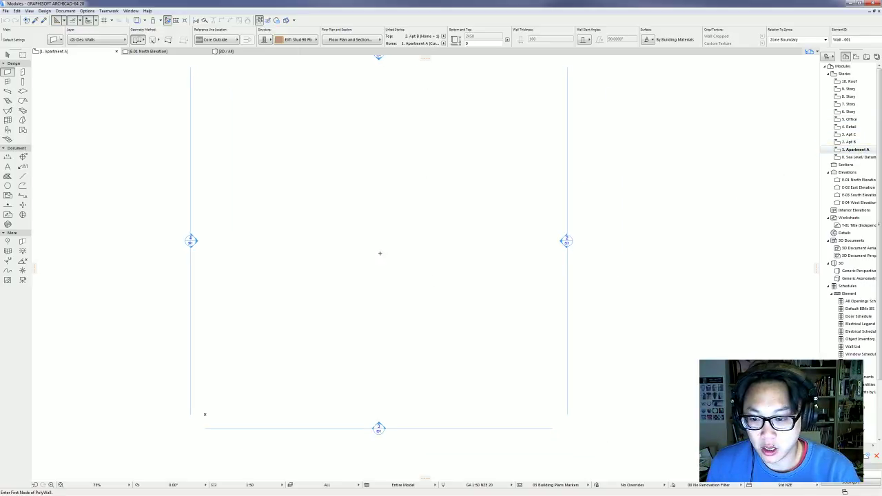
click(22, 91)
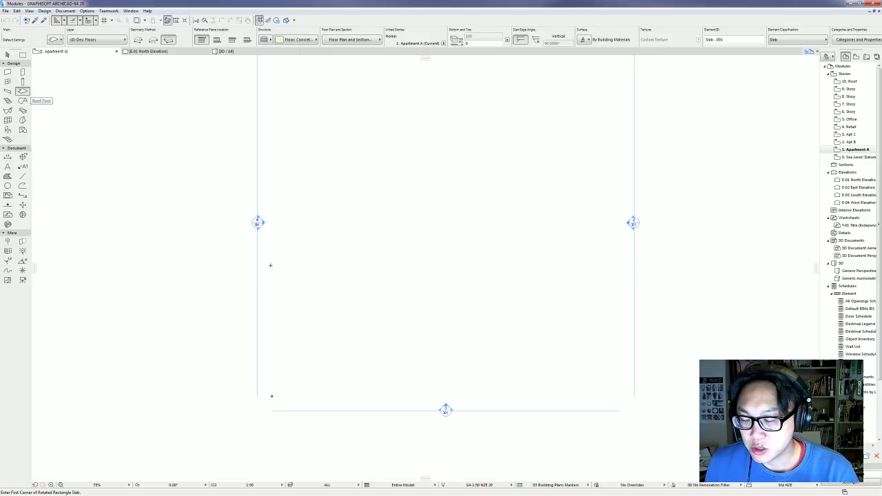
click(271, 396)
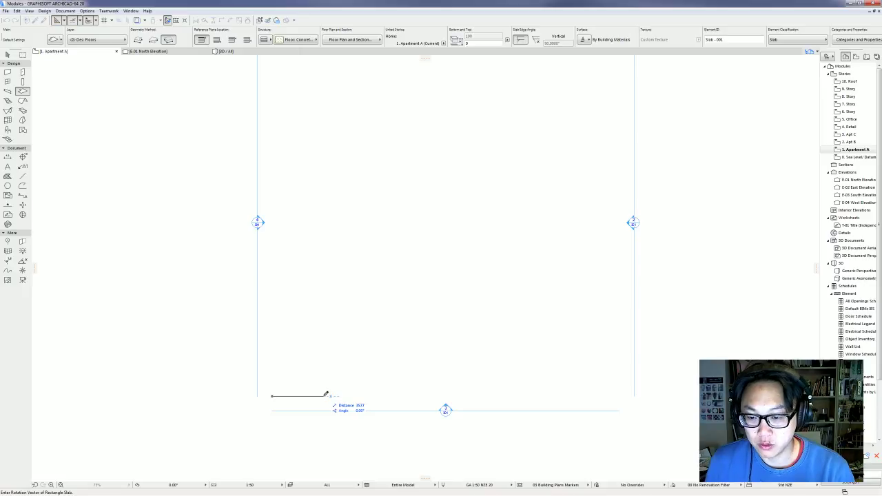
scroll(326, 394, up, 2)
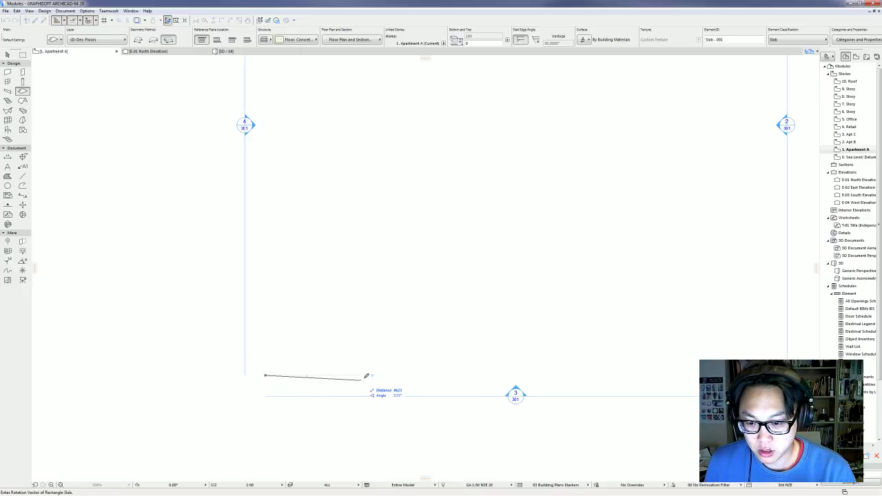
text(5000)
key(Return)
text(500)
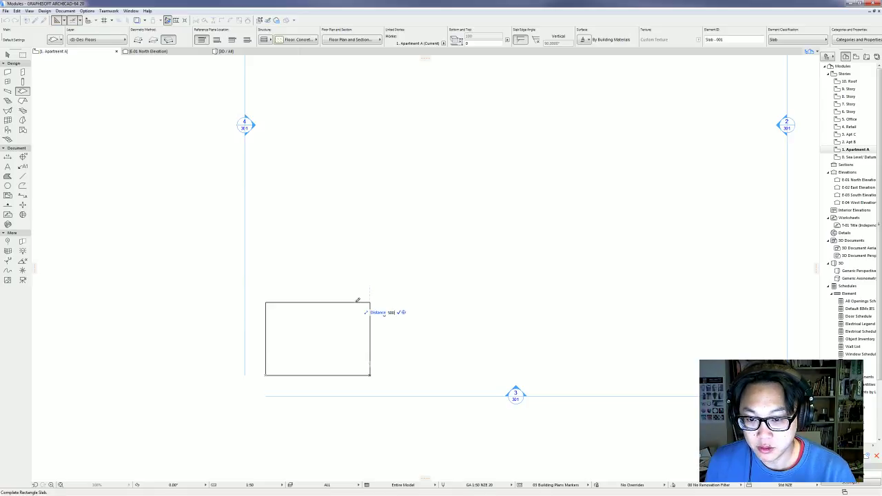
text(0)
key(Return)
scroll(348, 274, down, 2)
scroll(341, 248, up, 3)
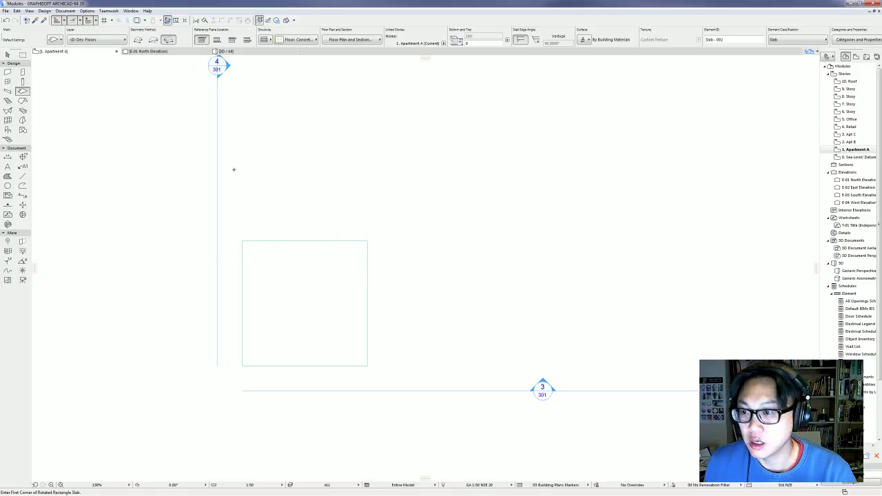
Wrap walls around the full slab edge with the magic wand.
click(7, 71)
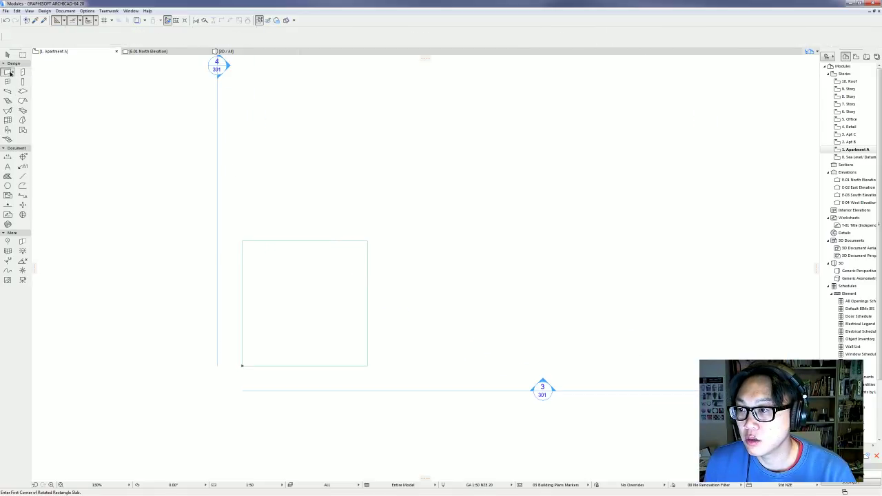
click(292, 263)
scroll(348, 297, up, 3)
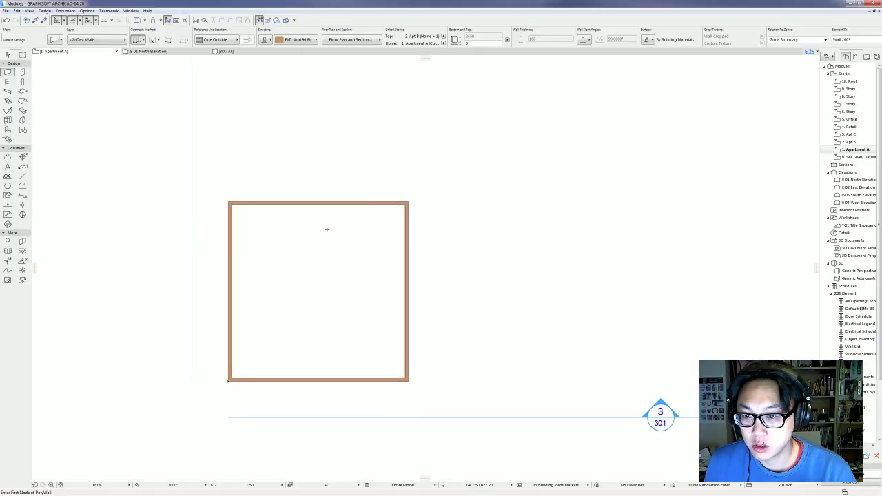
shift+click(351, 205)
key(ctrl+a)
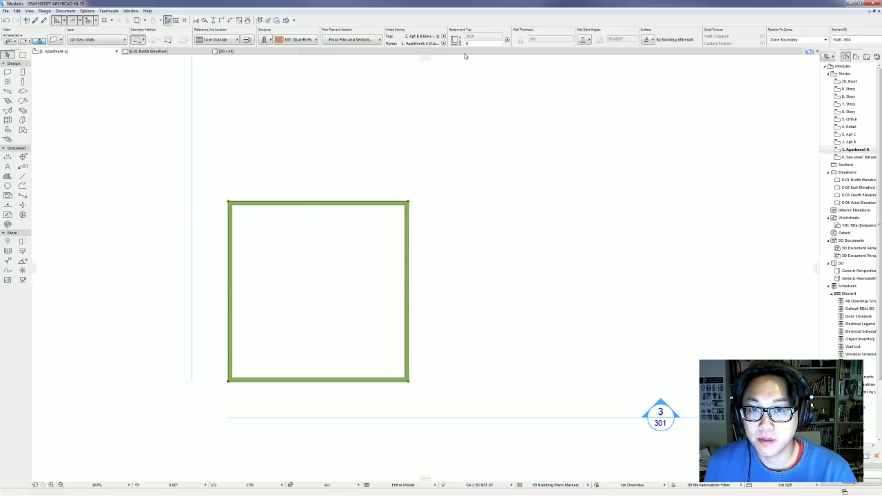
click(466, 193)
scroll(431, 222, down, 2)
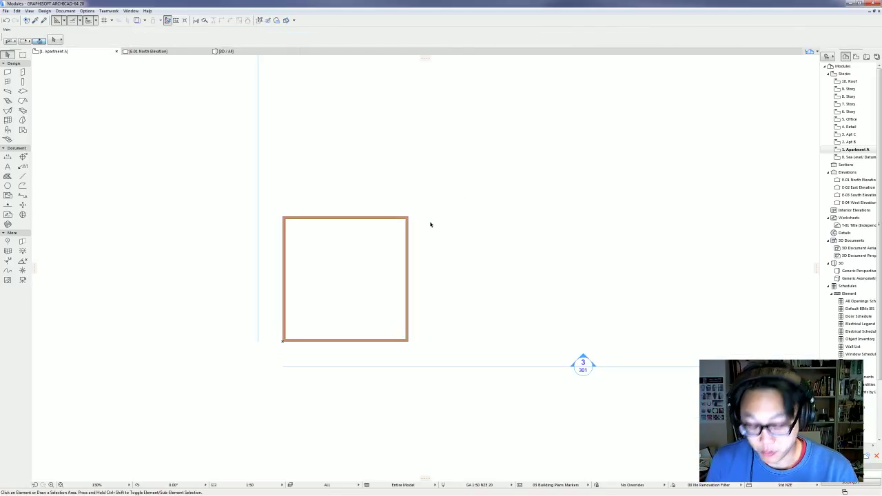
Inspect the walled square in 3D, then return to the Apartment A plan.
key(F3)
scroll(443, 131, up, 3)
shift+middle_drag(444, 132, 483, 276)
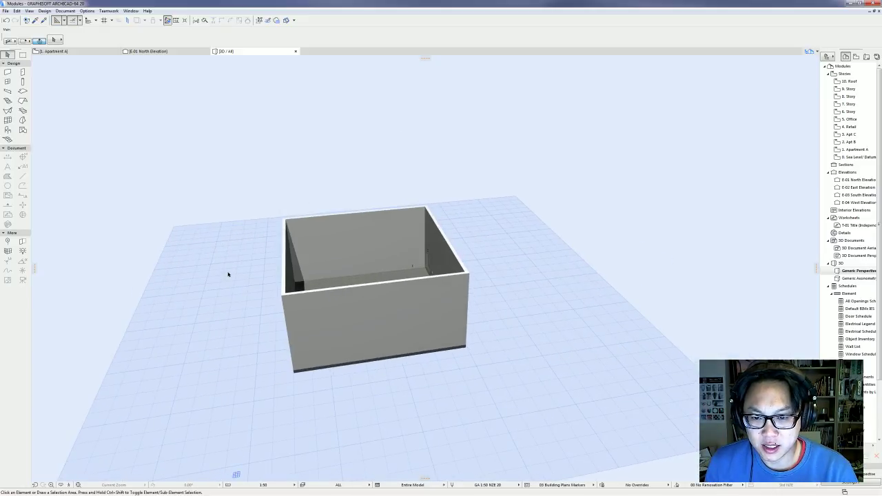
shift+middle_drag(391, 325, 468, 323)
key(F2)
scroll(221, 213, up, 2)
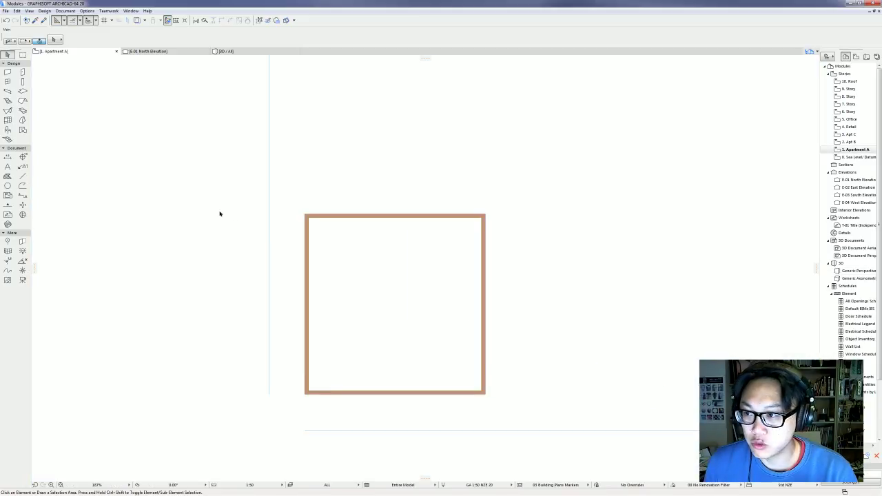
click(8, 72)
Draw a vertical and a horizontal wall across the square, forming four rooms.
click(393, 217)
double_click(393, 390)
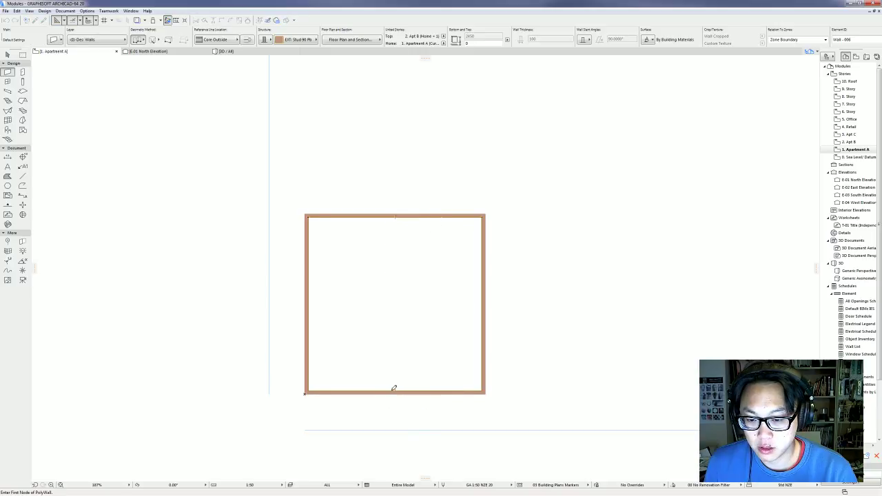
click(310, 289)
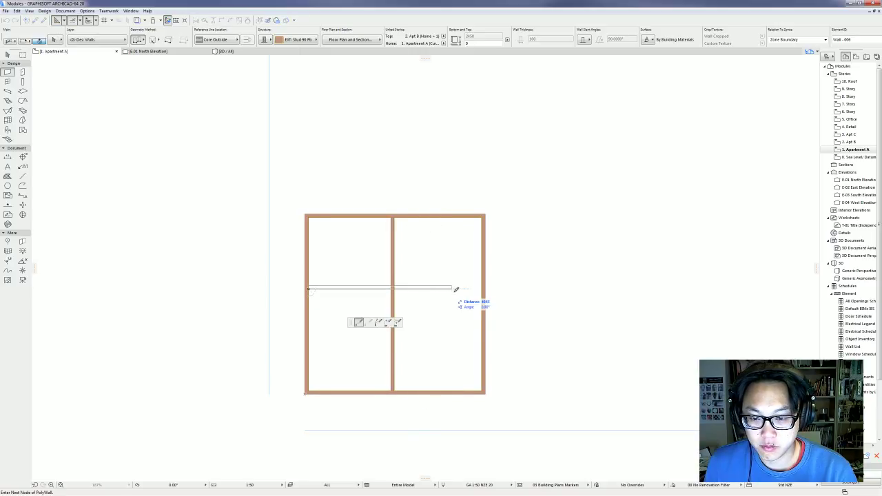
double_click(483, 288)
key(Escape)
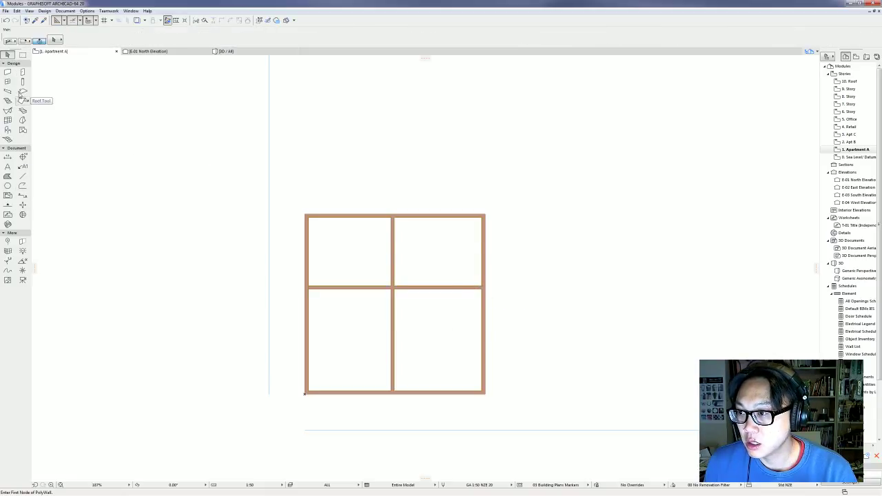
Place a door in the left part of the horizontal wall and save the file.
click(23, 72)
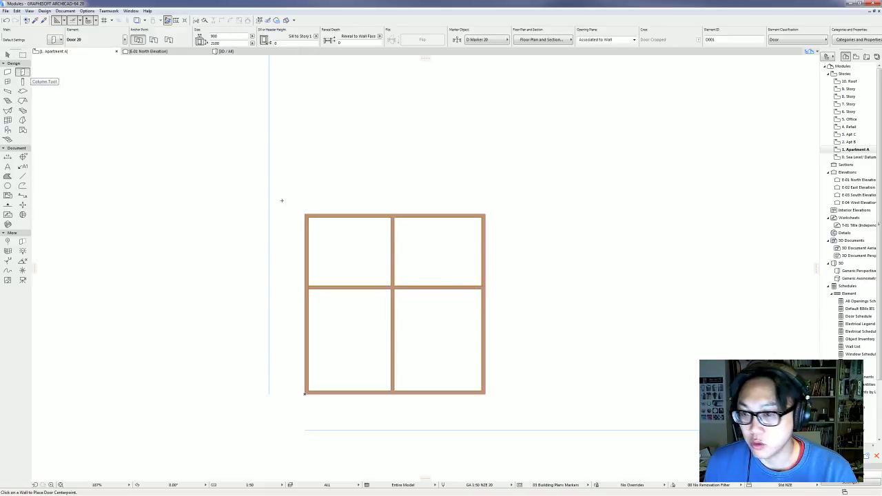
click(335, 289)
click(344, 267)
scroll(417, 287, down, 2)
middle_drag(437, 313, 402, 297)
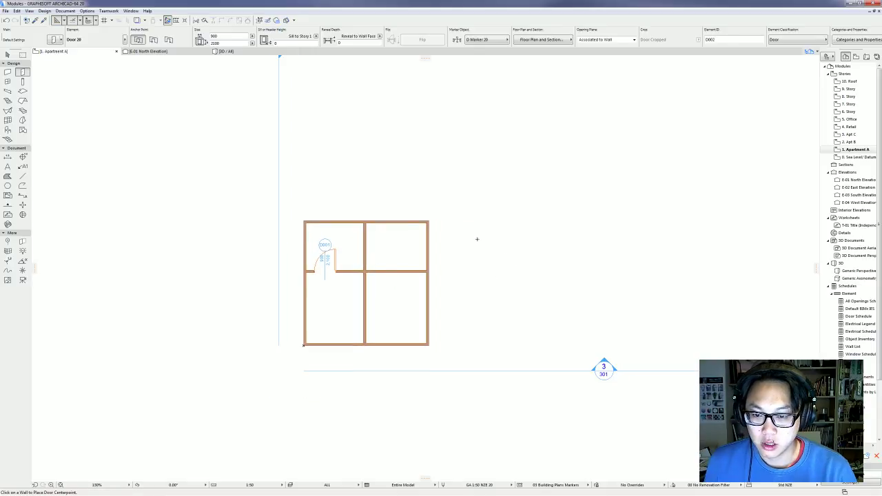
scroll(401, 297, down, 4)
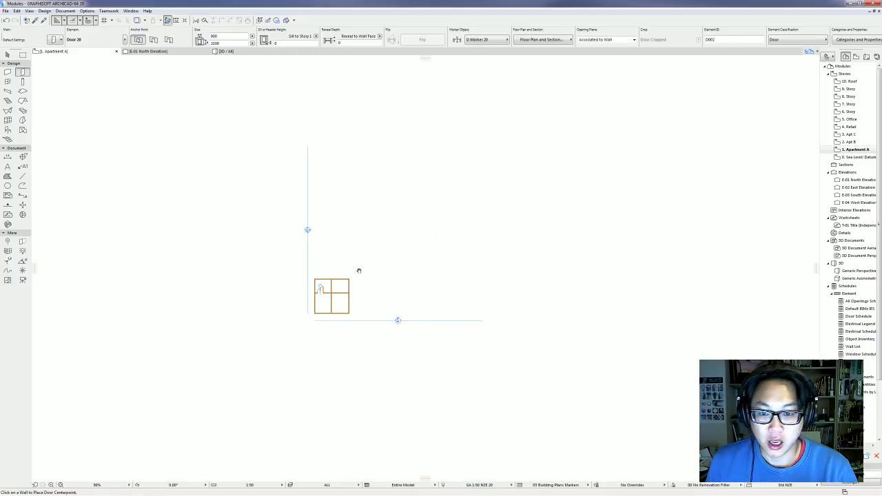
scroll(494, 282, up, 1)
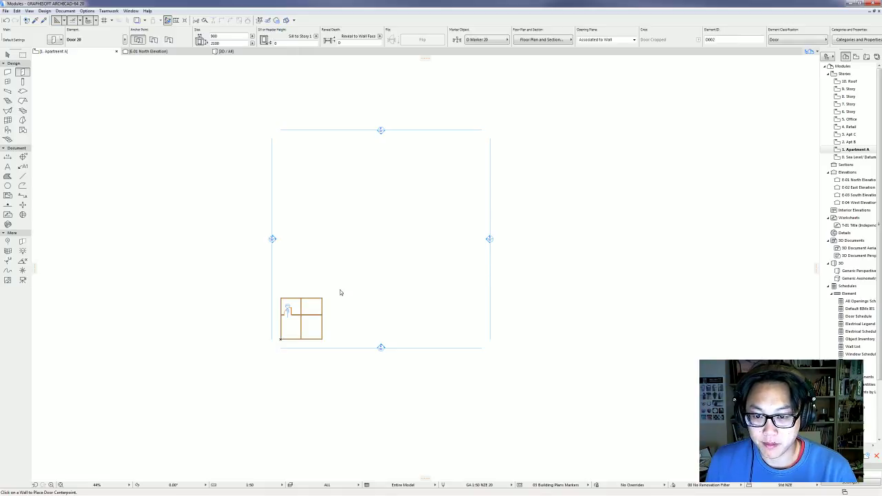
click(5, 11)
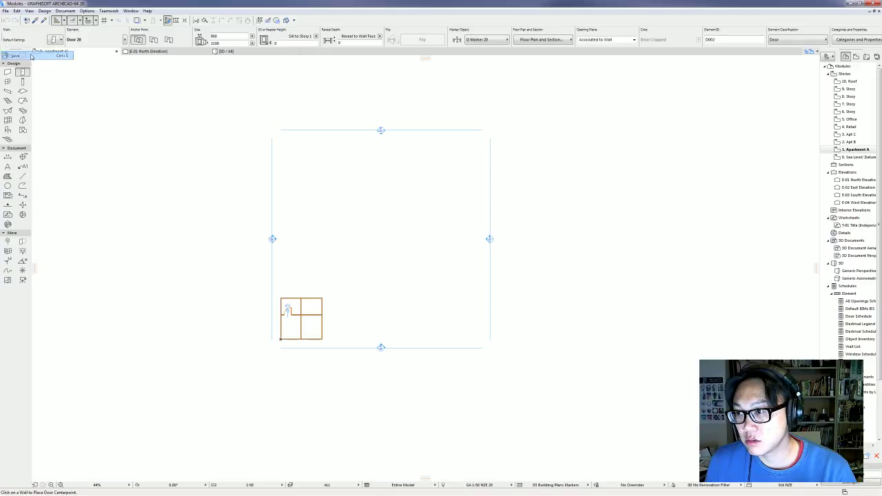
click(550, 150)
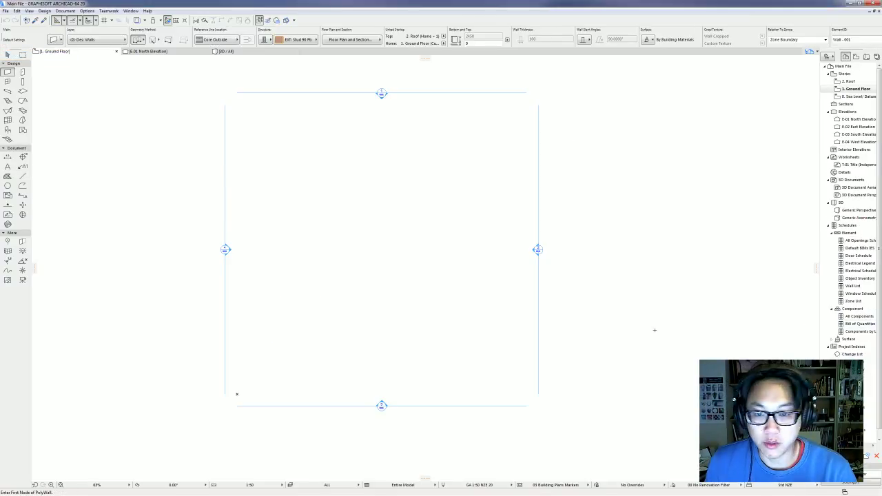
In Main File's Story Settings, insert six stories above Ground Floor, pushing Roof to story 8.
middle_drag(659, 139, 562, 154)
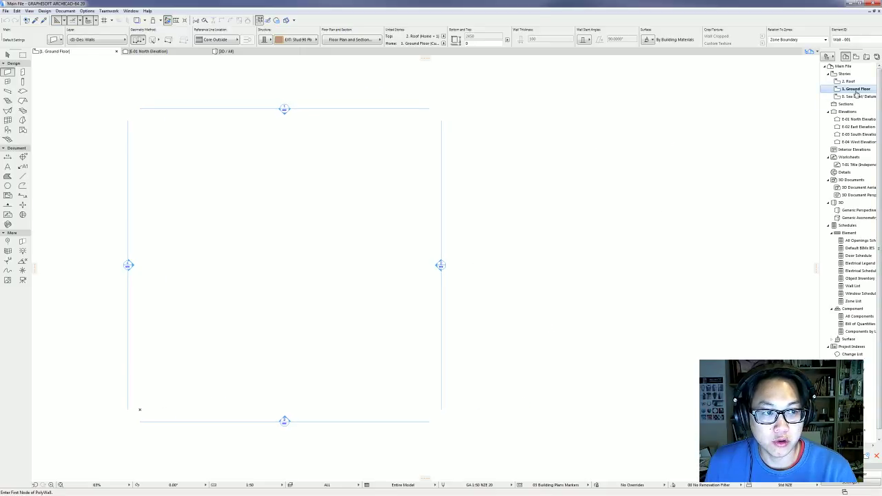
click(45, 11)
click(69, 29)
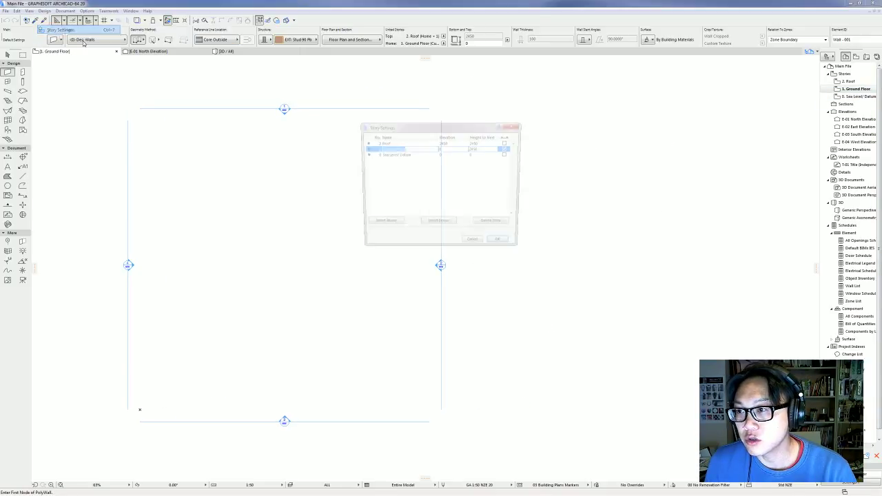
click(381, 225)
click(382, 225)
click(381, 224)
click(381, 225)
click(382, 224)
click(382, 224)
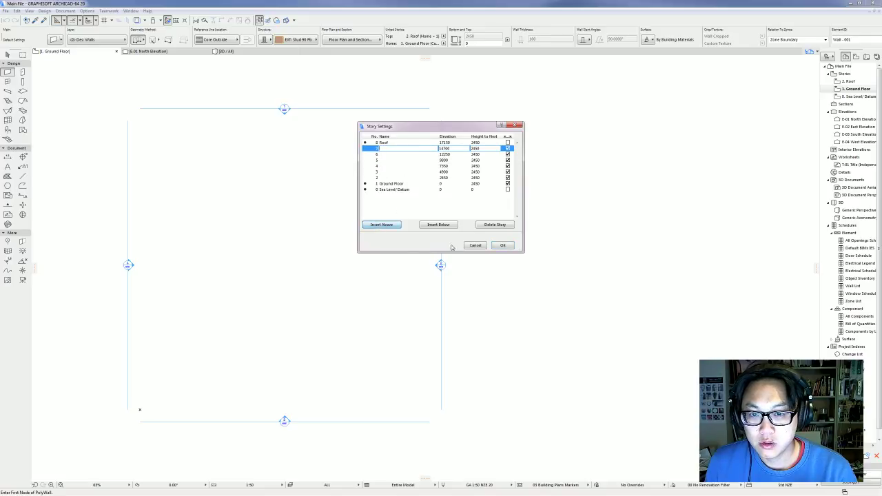
click(503, 246)
middle_drag(350, 252, 449, 220)
scroll(449, 220, down, 1)
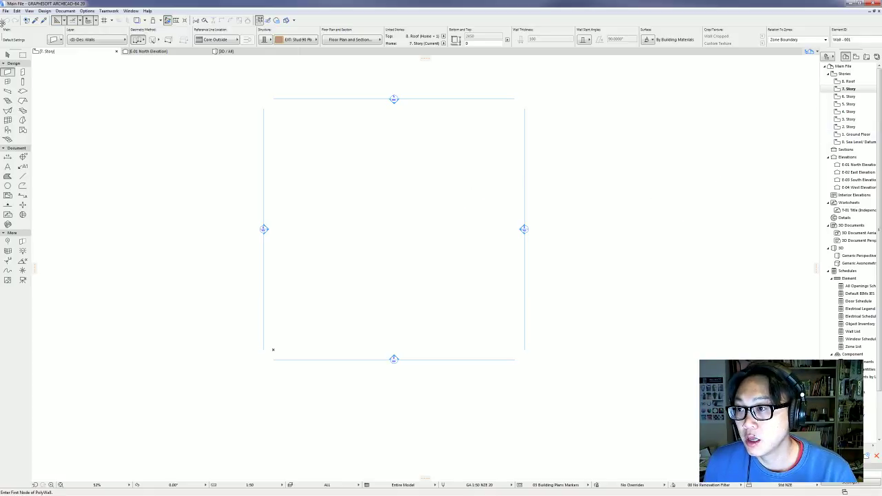
Start placing a hotlinked module and choose Modules.mod as the source file.
click(6, 11)
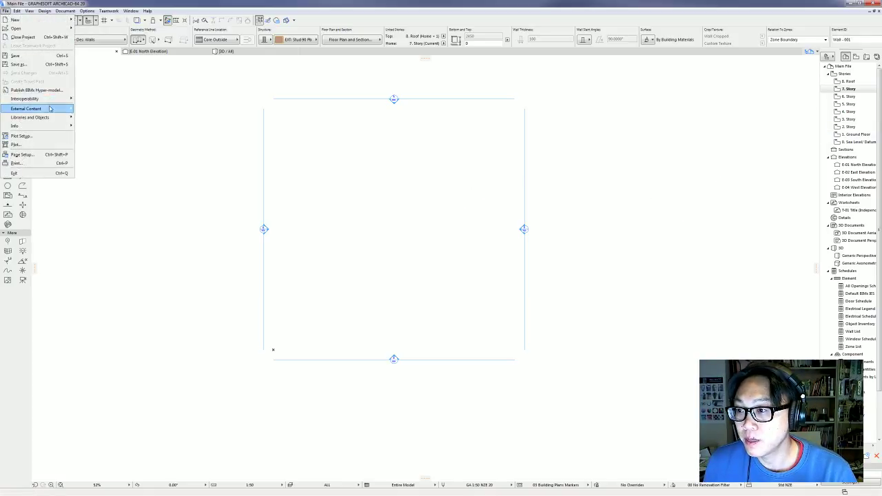
mouse_move(50, 110)
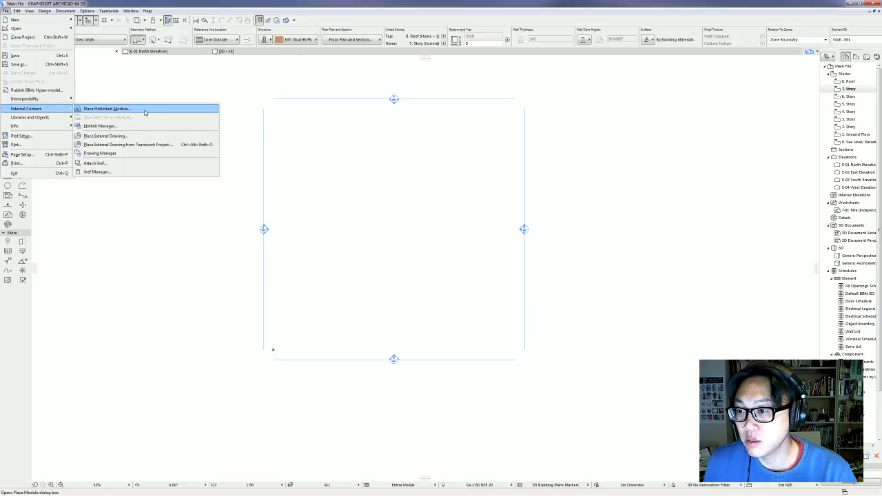
click(107, 109)
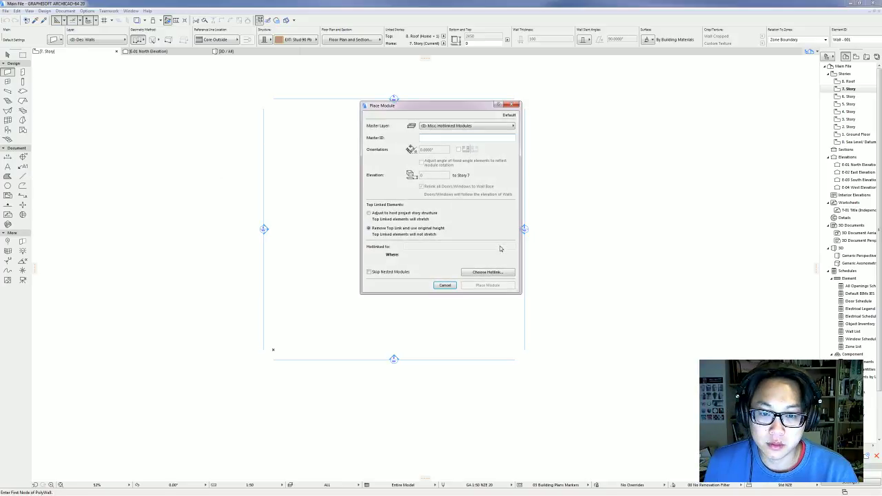
click(484, 272)
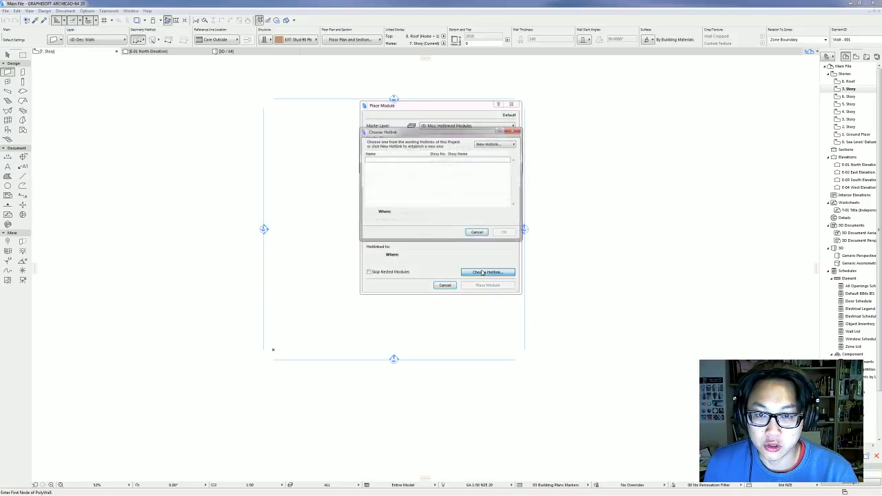
click(500, 146)
click(536, 143)
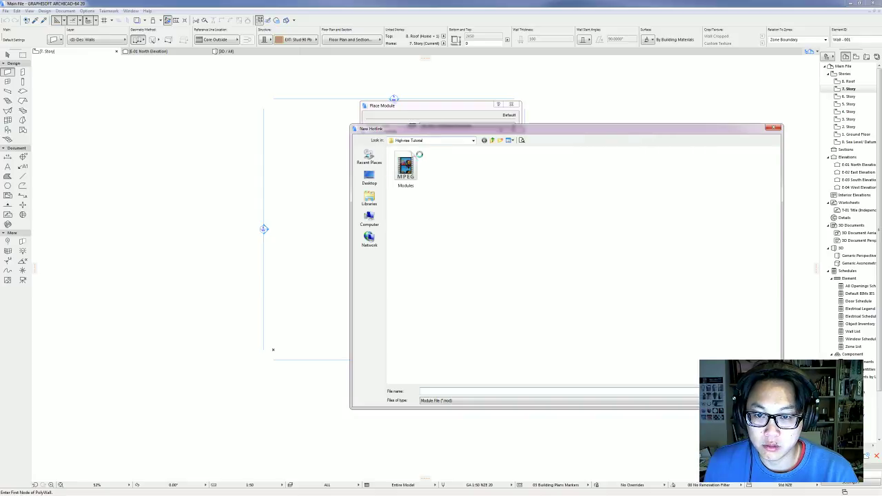
click(435, 140)
click(502, 193)
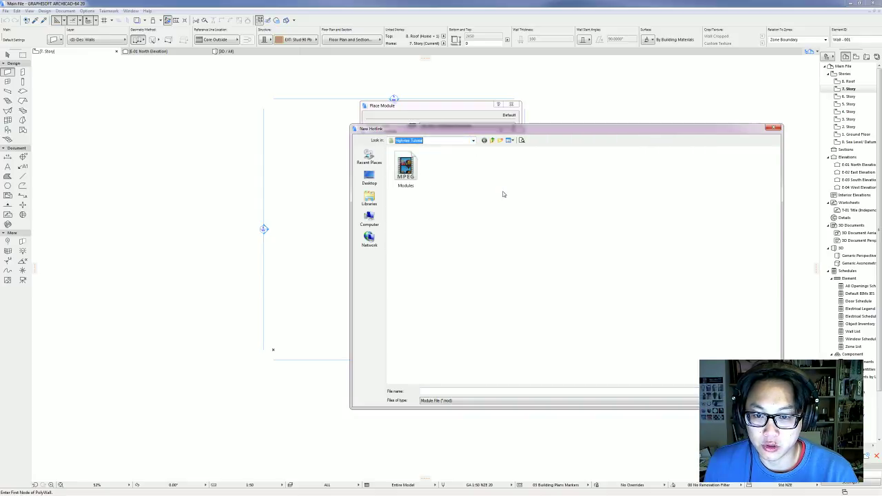
click(410, 172)
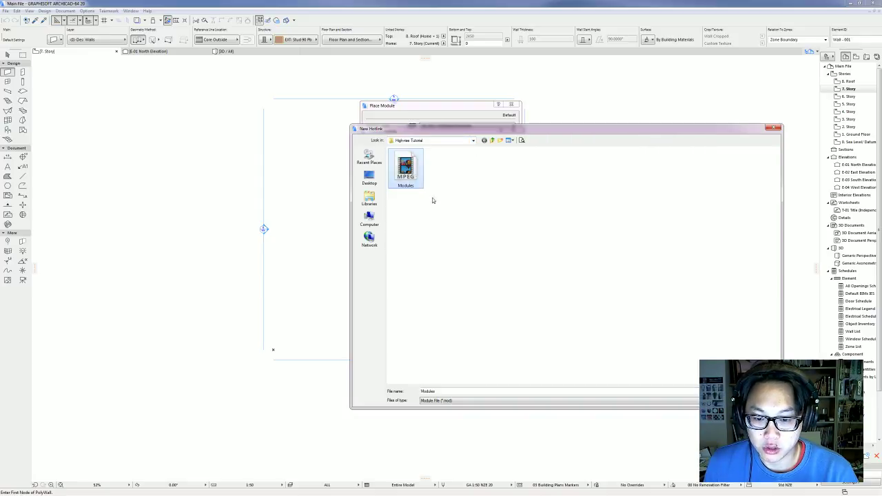
click(751, 391)
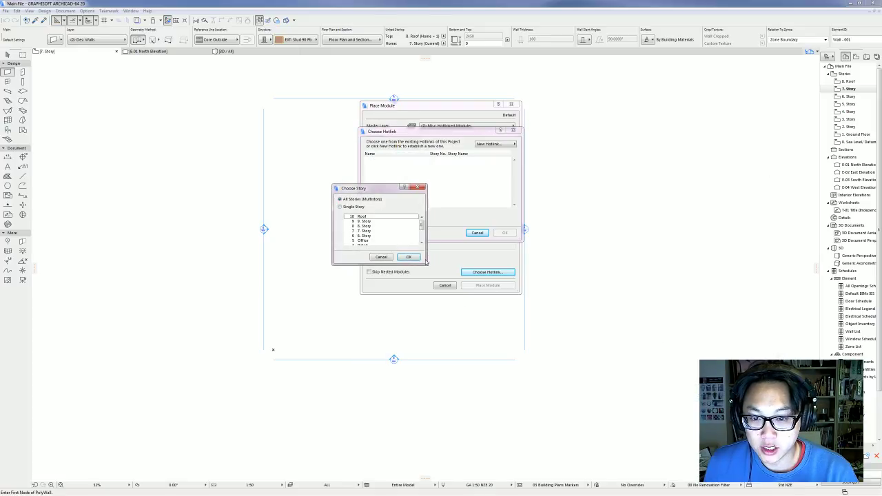
Choose single story '1 Apartment A' as the hotlink source and confirm.
drag(425, 262, 503, 367)
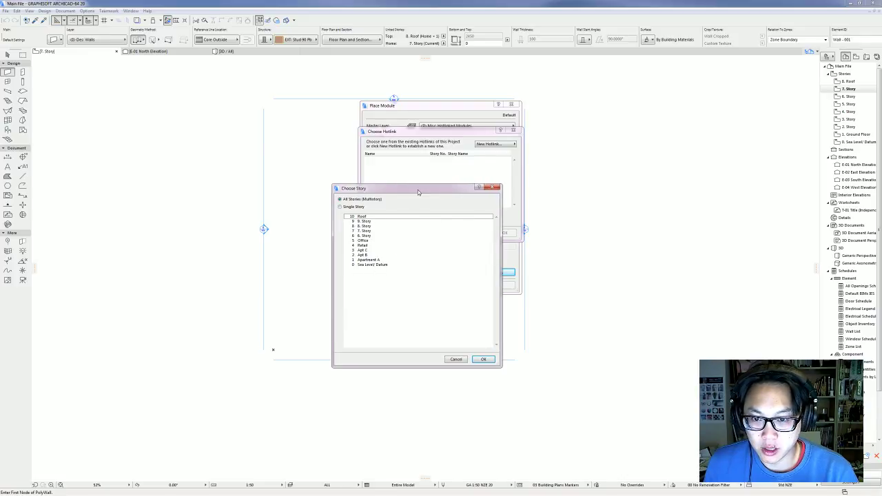
click(379, 261)
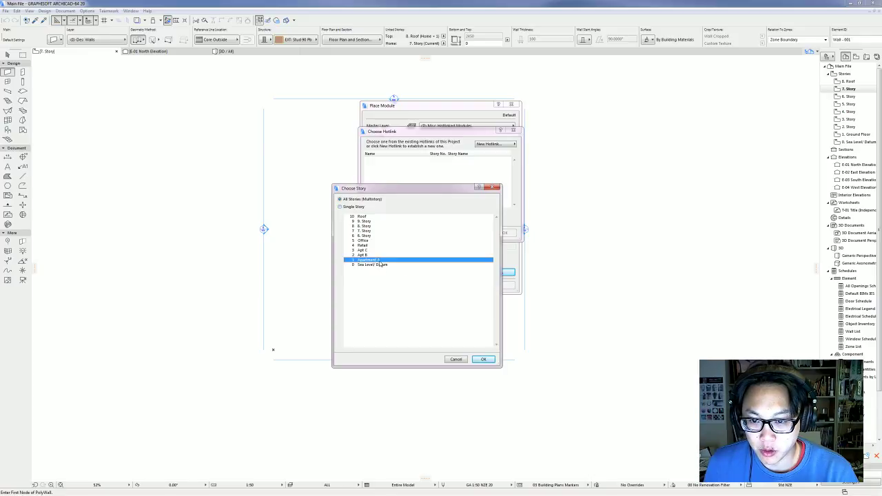
click(483, 359)
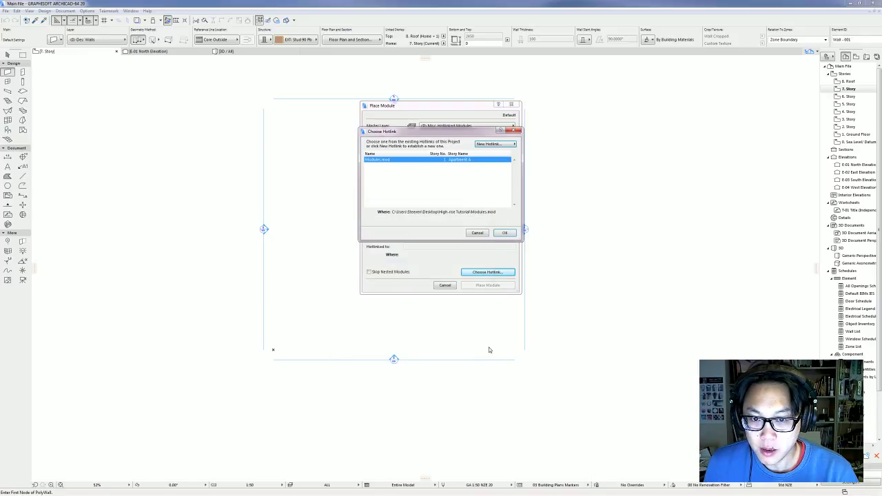
click(505, 236)
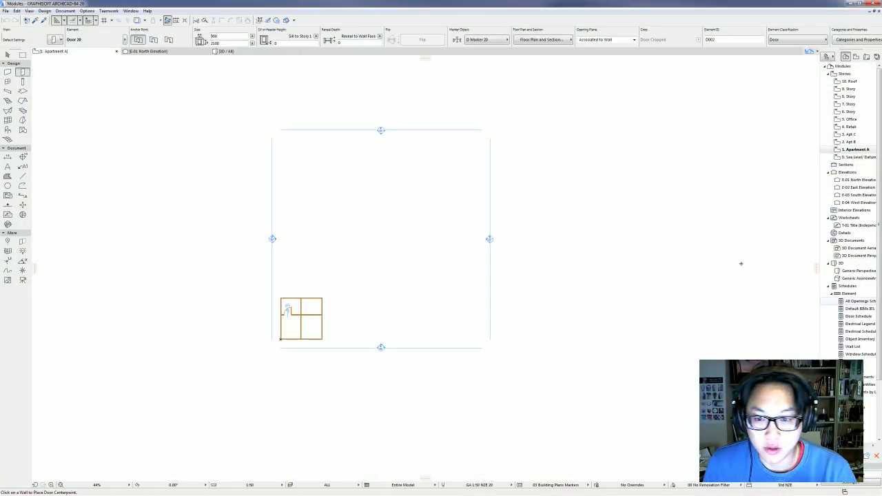
Review the Modules story settings, then open Wall Selection Settings for the four outer walls.
scroll(549, 292, up, 2)
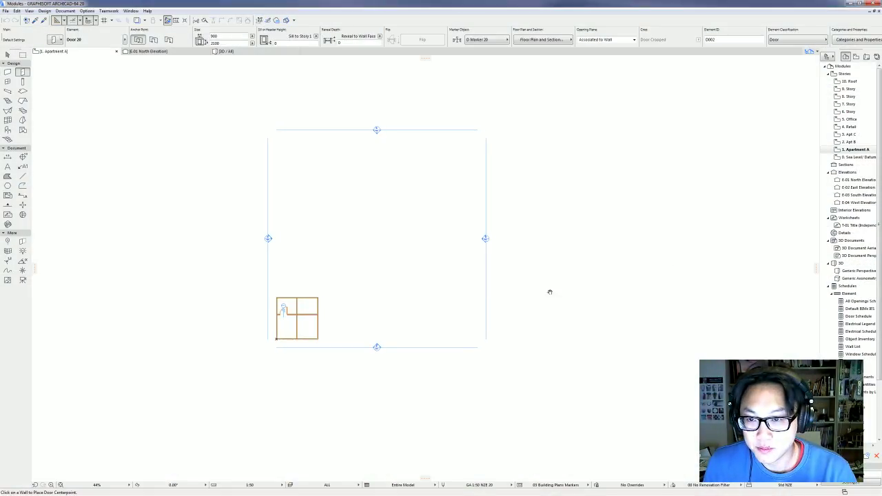
click(44, 10)
click(49, 31)
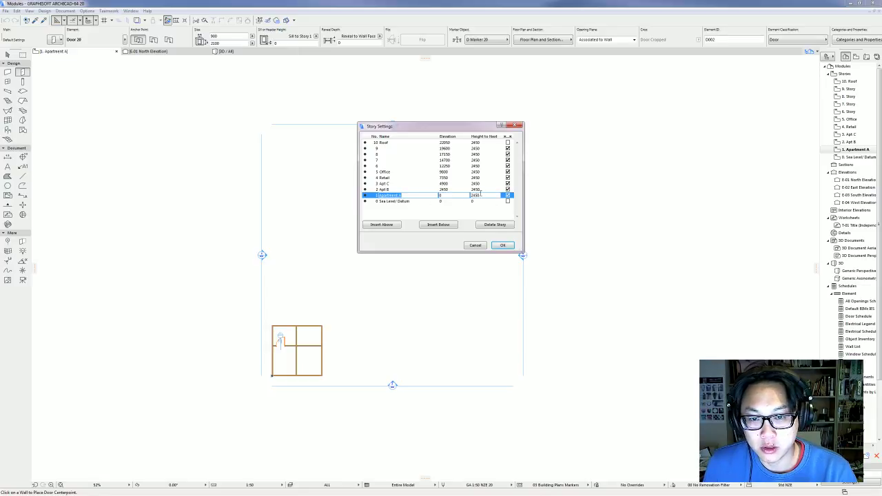
click(480, 246)
scroll(327, 342, up, 3)
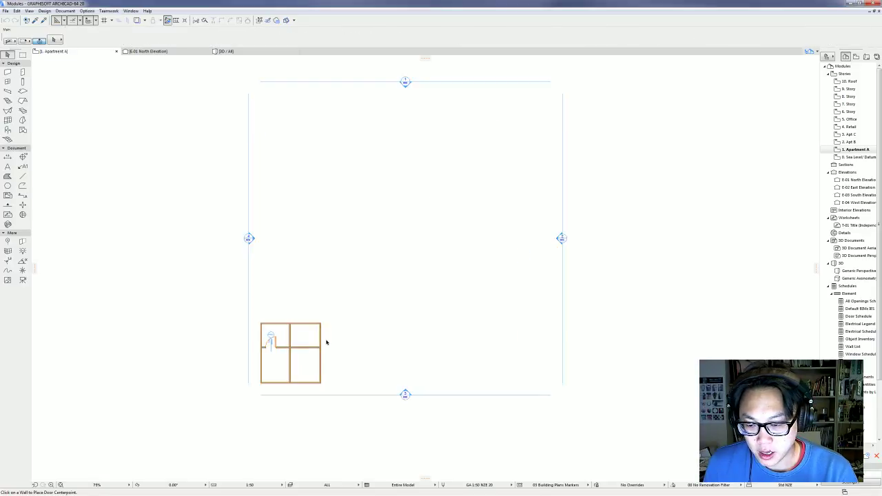
click(315, 317)
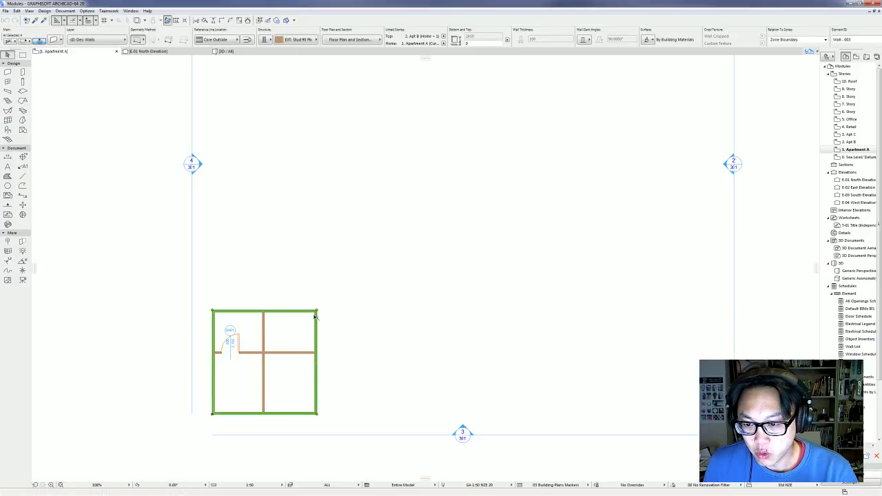
key(ctrl+t)
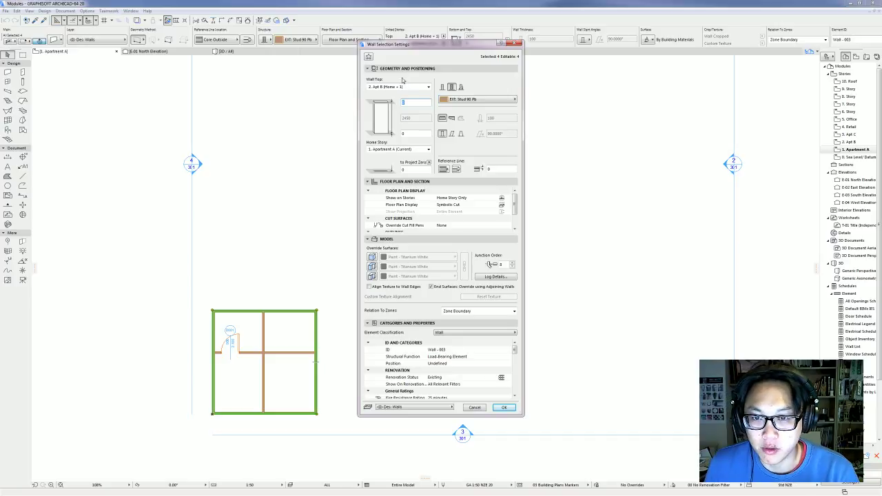
Link the outer walls' top to '2. Apt B (Home + 1)'.
click(415, 88)
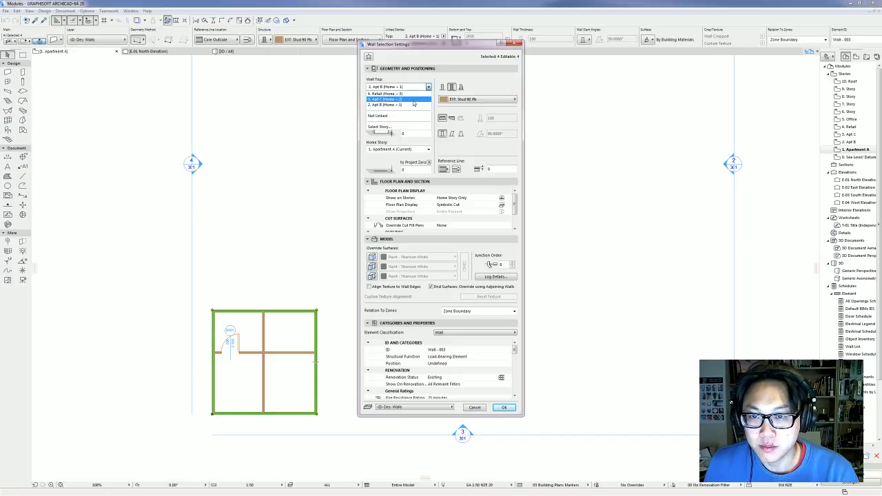
click(414, 104)
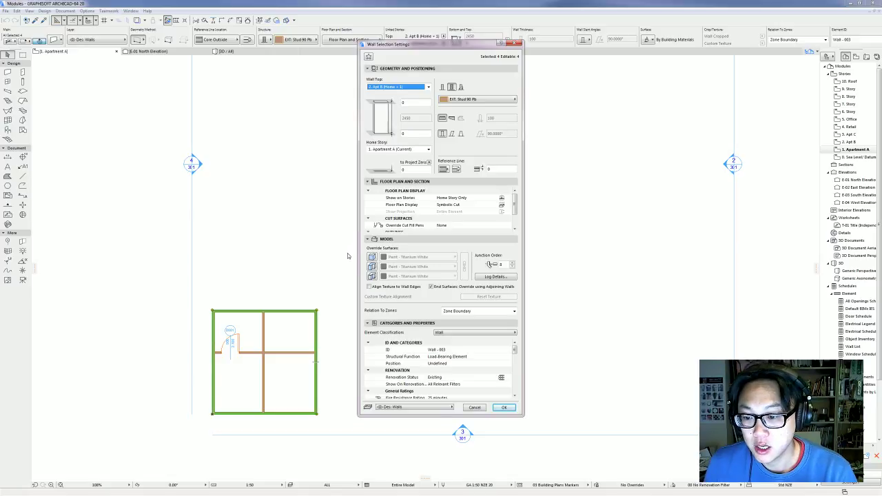
key(Return)
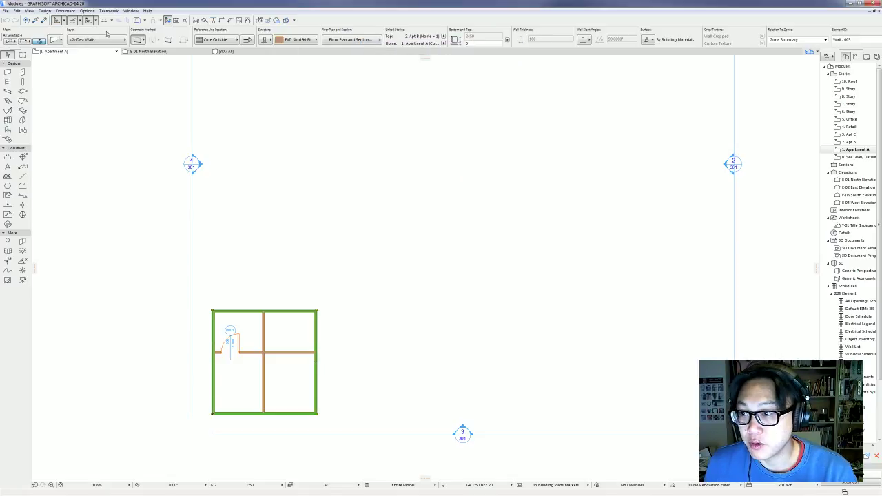
Edit Apartment A's height to next in Story Settings, entering 24, and clear the selection.
click(44, 11)
click(56, 29)
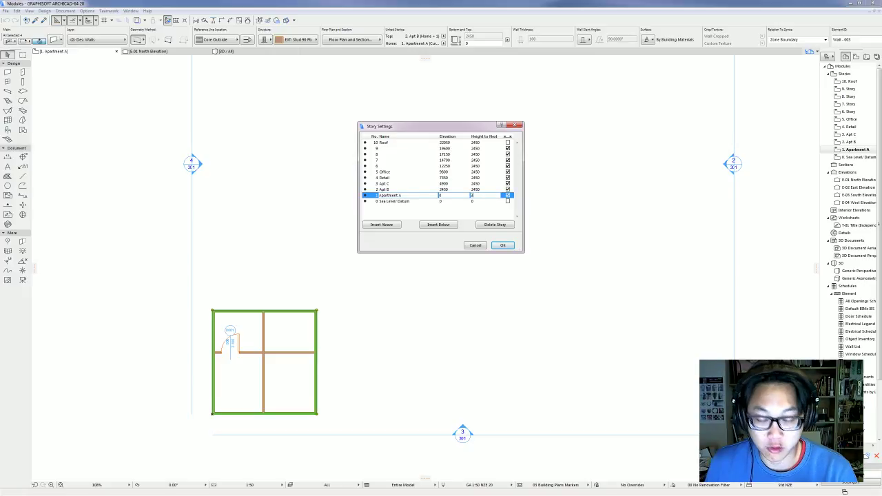
key(Return)
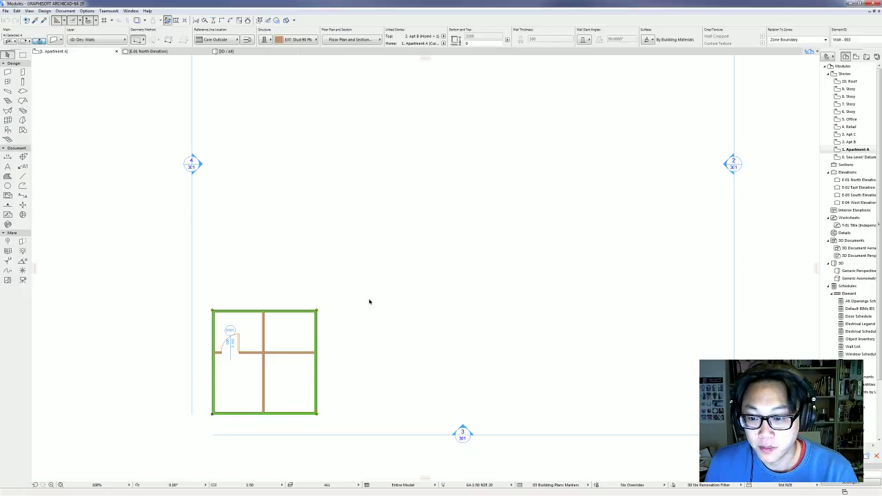
click(315, 315)
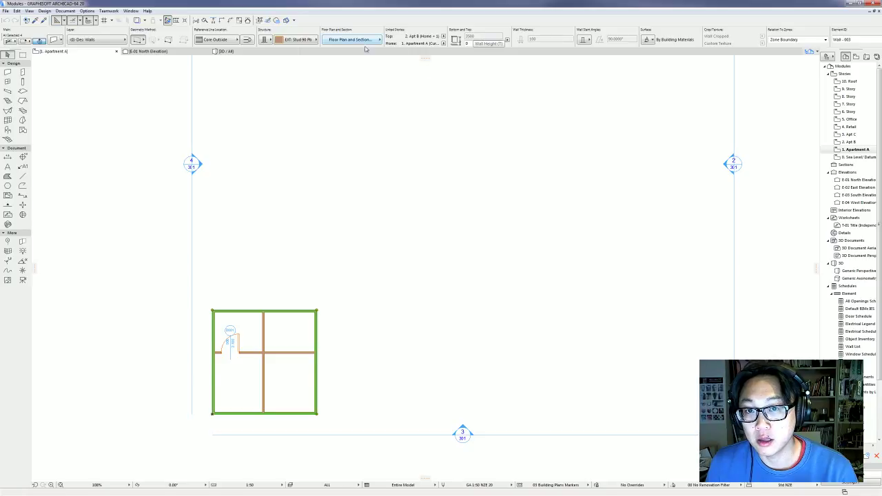
click(49, 10)
click(65, 31)
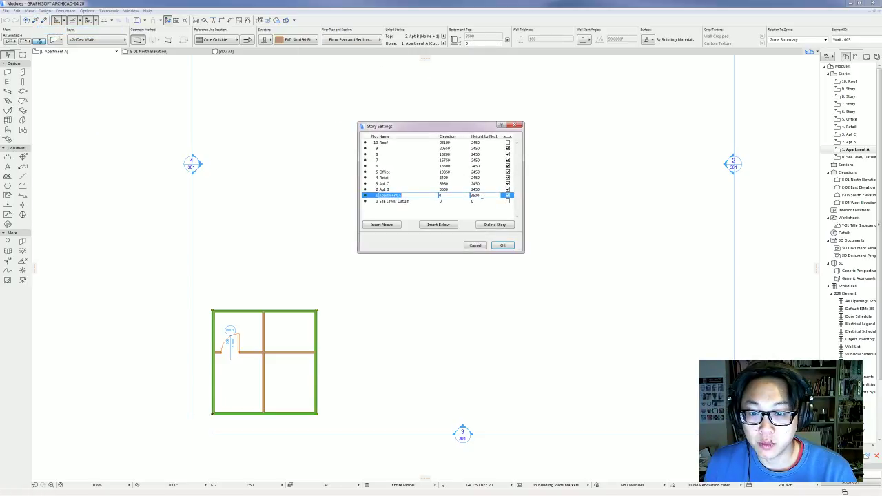
click(482, 197)
text(24)
key(Return)
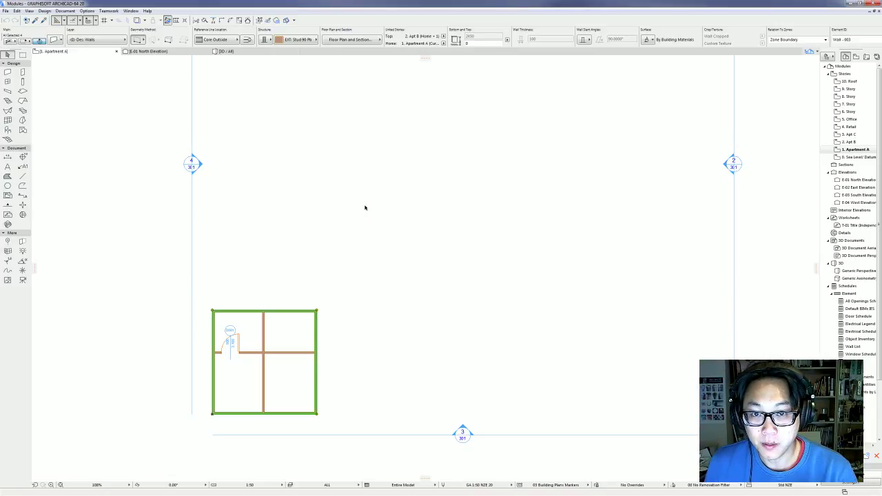
click(443, 245)
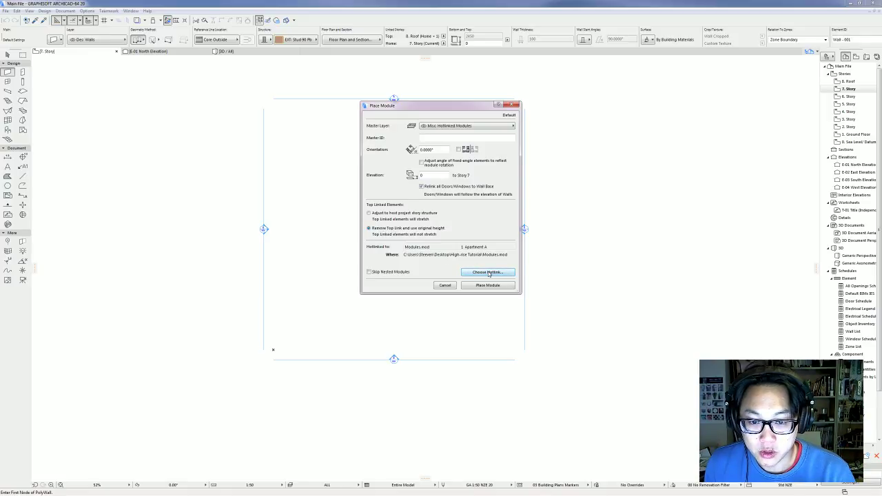
Place the Apartment A hotlinked module on the 7. Story plan and zoom to check it.
click(488, 285)
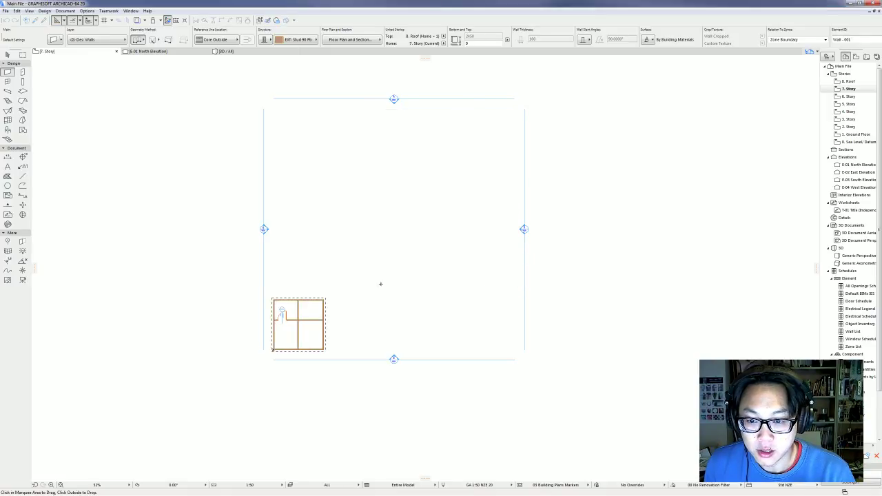
scroll(326, 322, up, 5)
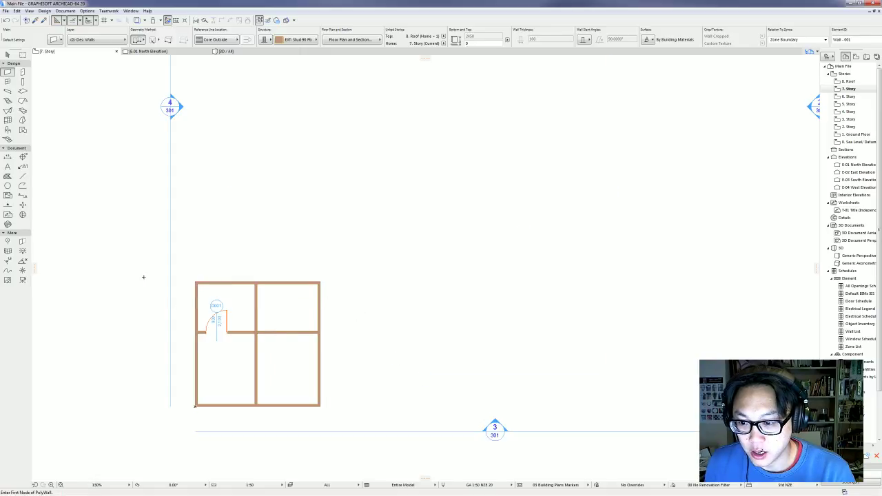
scroll(321, 311, down, 2)
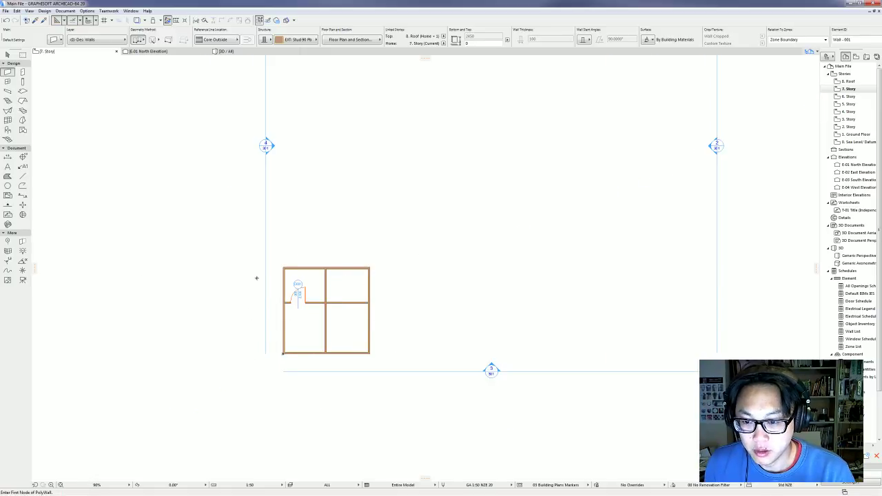
scroll(365, 324, down, 3)
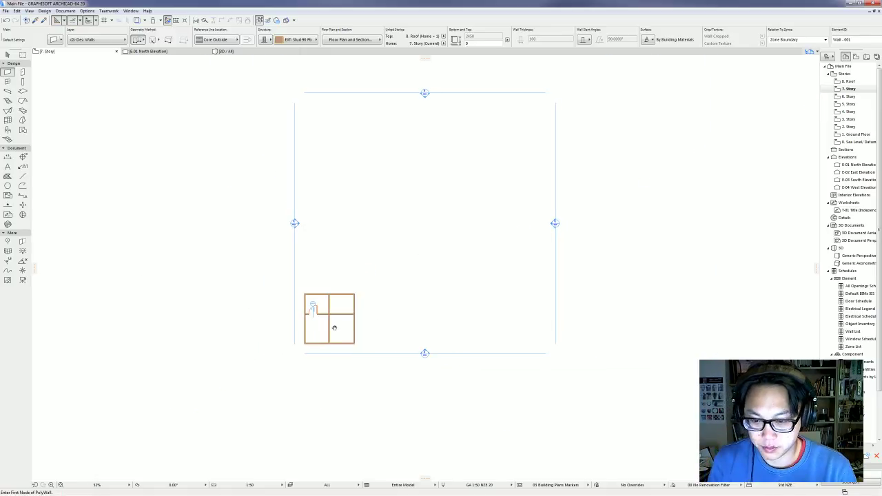
Inspect the placed module in 3D, looking down into the rooms, then return to the plan.
key(F3)
key(F2)
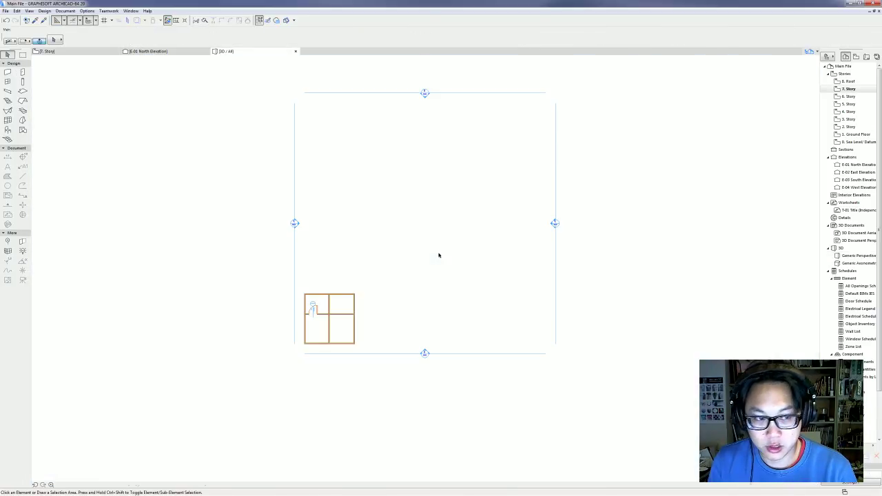
key(F3)
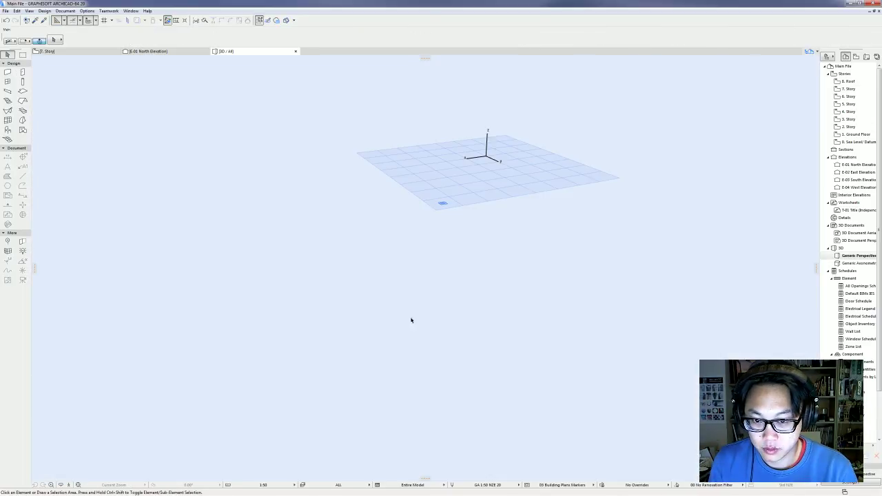
shift+middle_drag(348, 266, 470, 356)
key(F2)
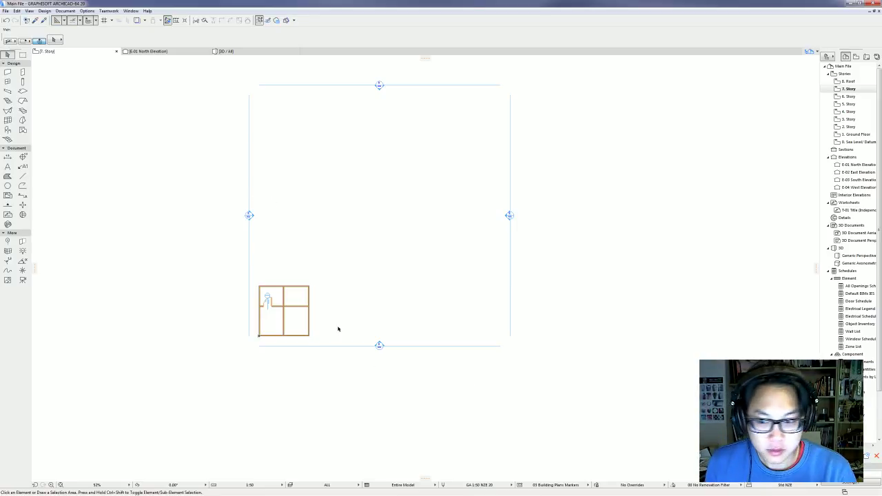
scroll(317, 342, up, 2)
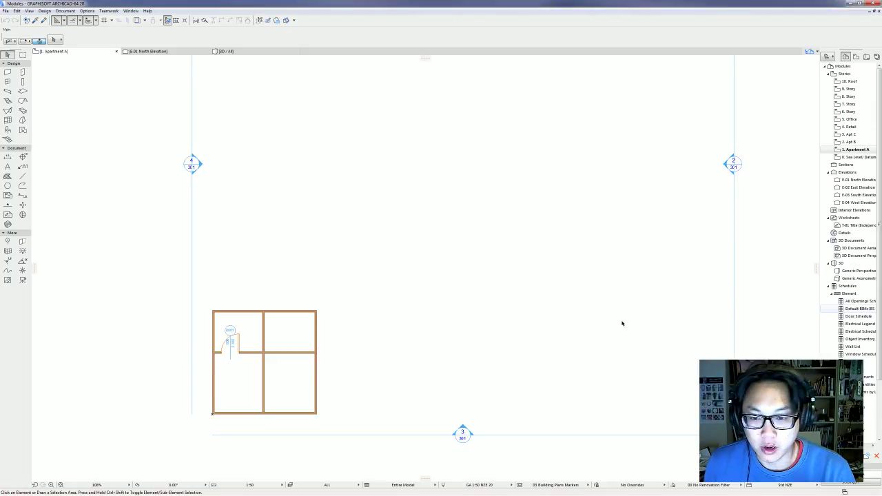
Add door D002 in Apartment A's vertical interior wall in the Modules file.
scroll(498, 301, down, 2)
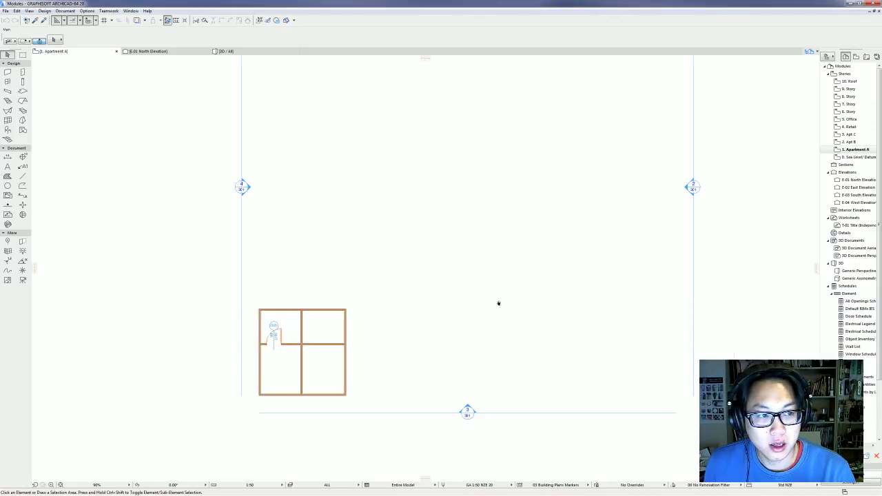
scroll(370, 284, up, 3)
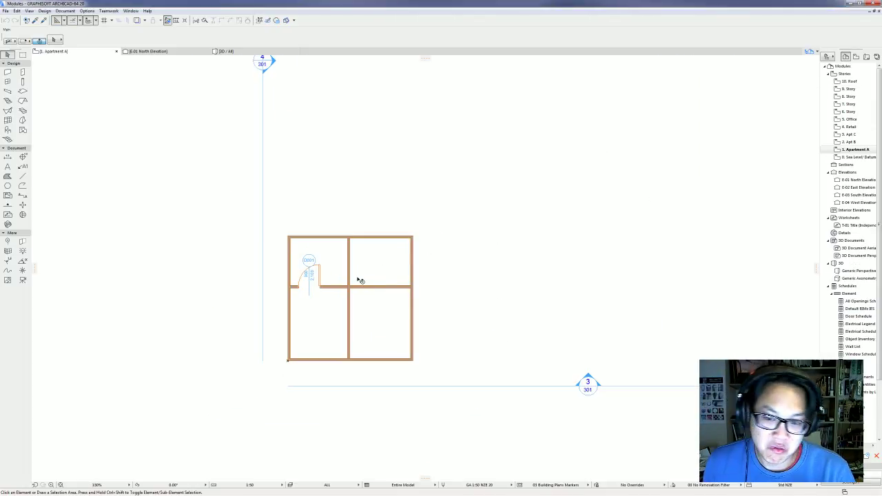
scroll(356, 283, up, 3)
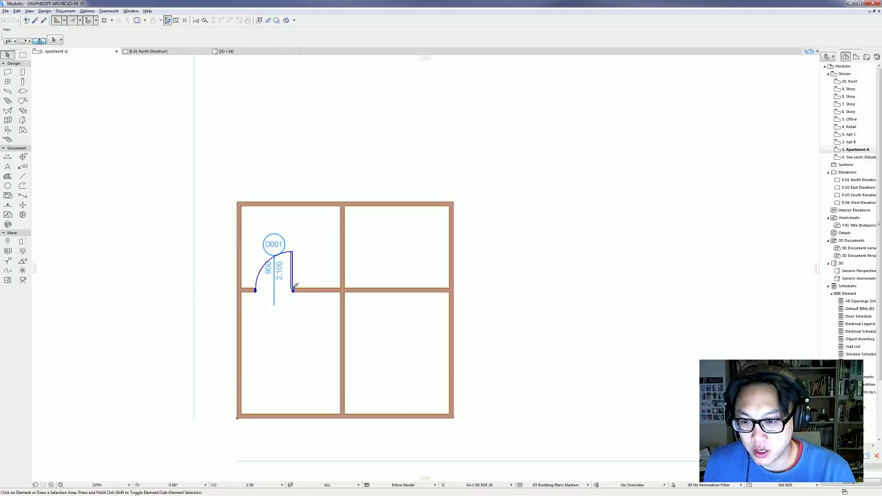
alt+click(294, 286)
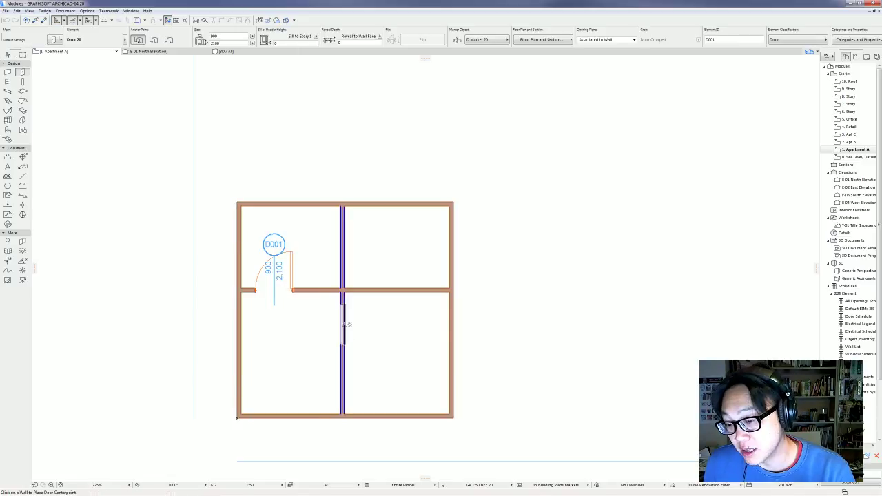
click(340, 363)
scroll(384, 296, down, 4)
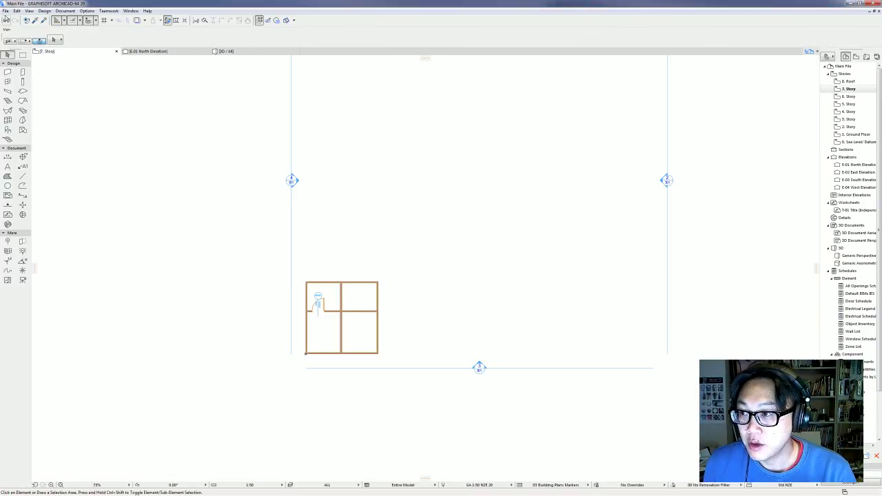
Update the Modules.mod hotlink in the Hotlink Manager.
click(5, 11)
mouse_move(37, 112)
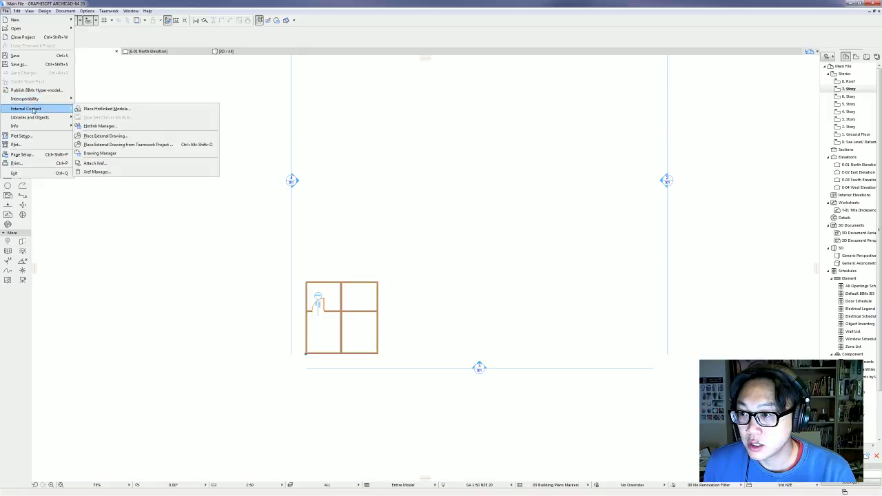
click(116, 127)
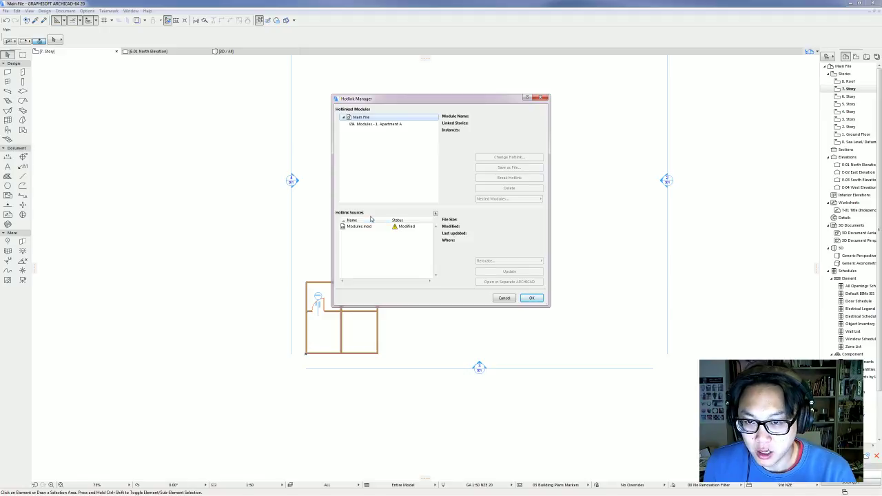
click(404, 228)
click(520, 272)
click(531, 298)
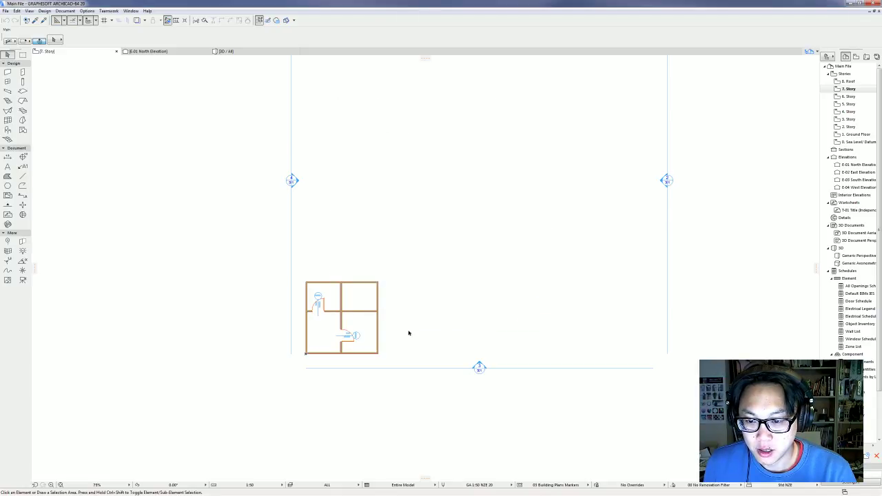
Select the module's floor slab to inspect it, then clear the selection.
scroll(325, 338, up, 3)
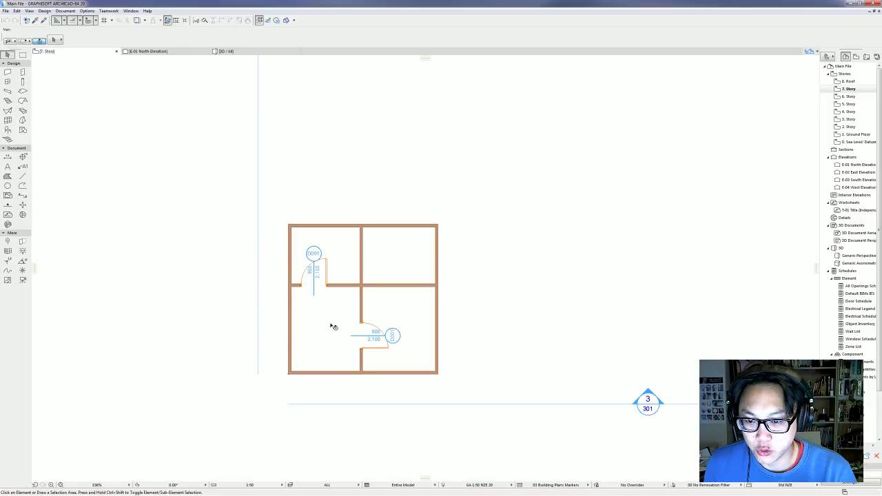
scroll(368, 301, down, 2)
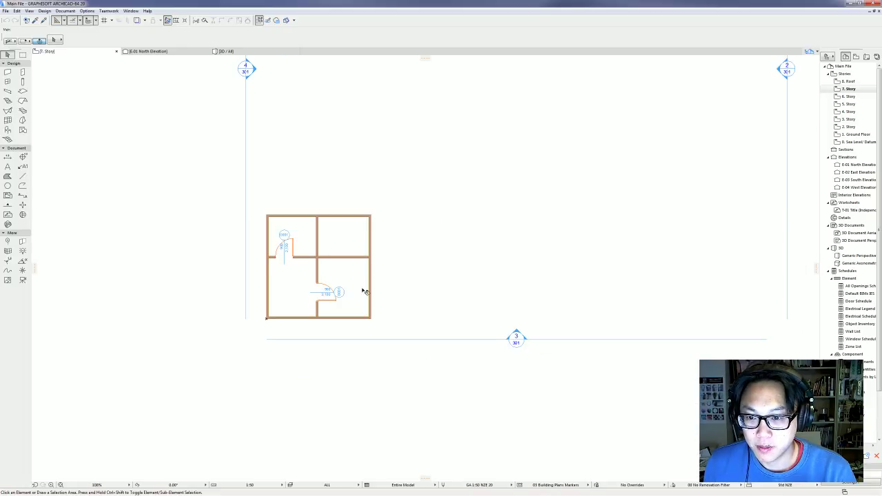
click(371, 276)
click(491, 260)
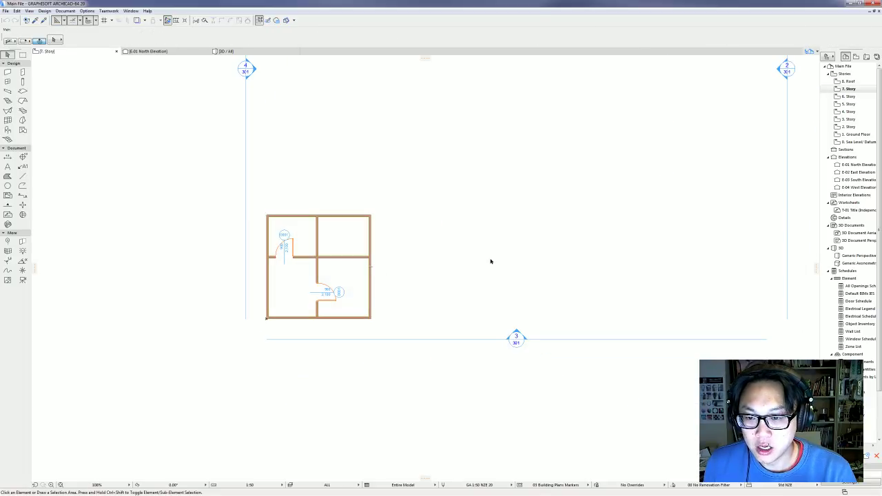
scroll(436, 280, down, 1)
scroll(372, 277, down, 1)
scroll(311, 270, up, 2)
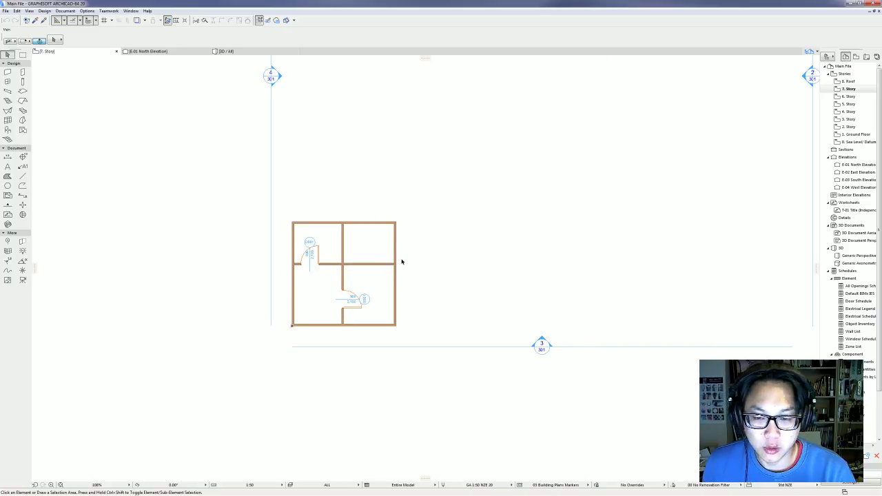
Select the right exterior wall and the whole hotlinked module to inspect them, then deselect.
click(397, 264)
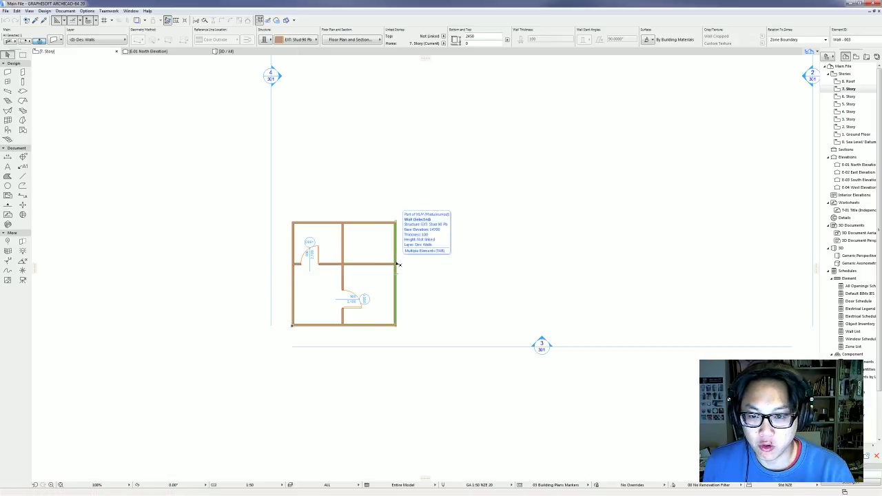
click(399, 264)
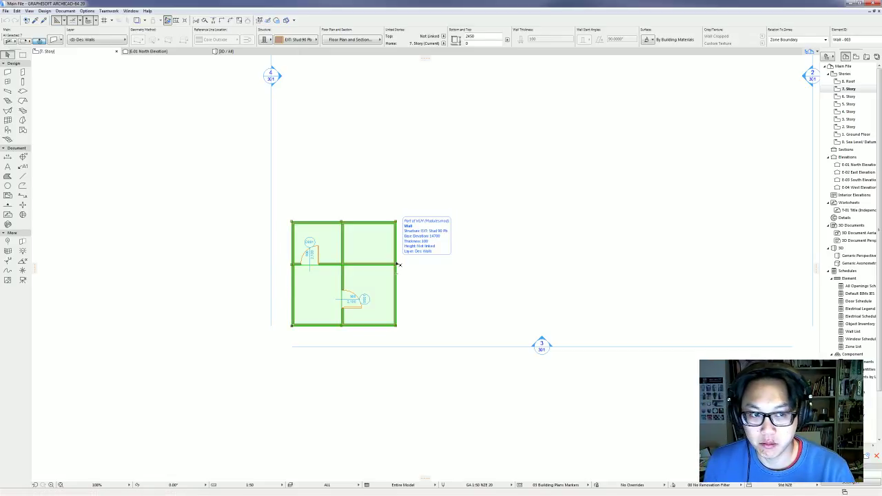
key(Escape)
scroll(406, 273, down, 1)
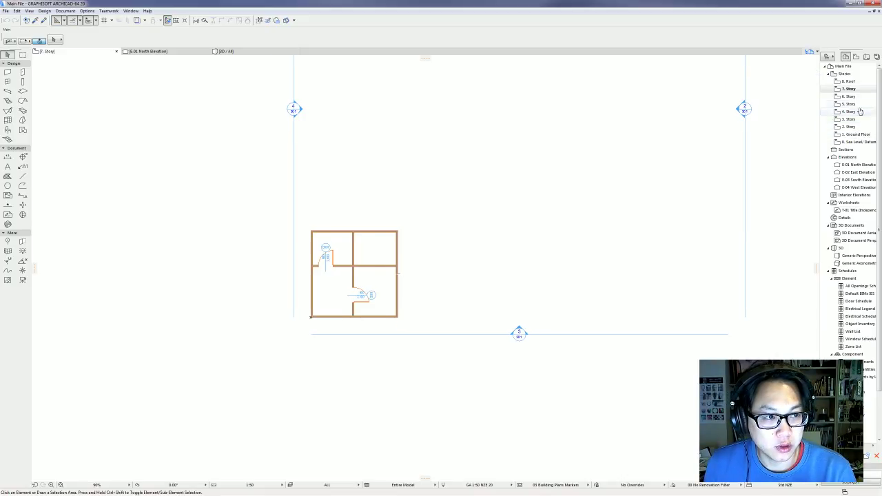
click(372, 270)
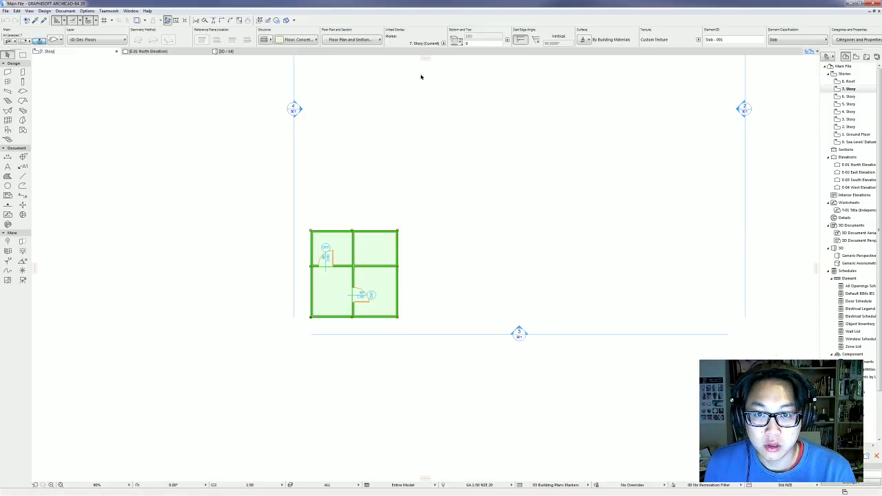
key(Escape)
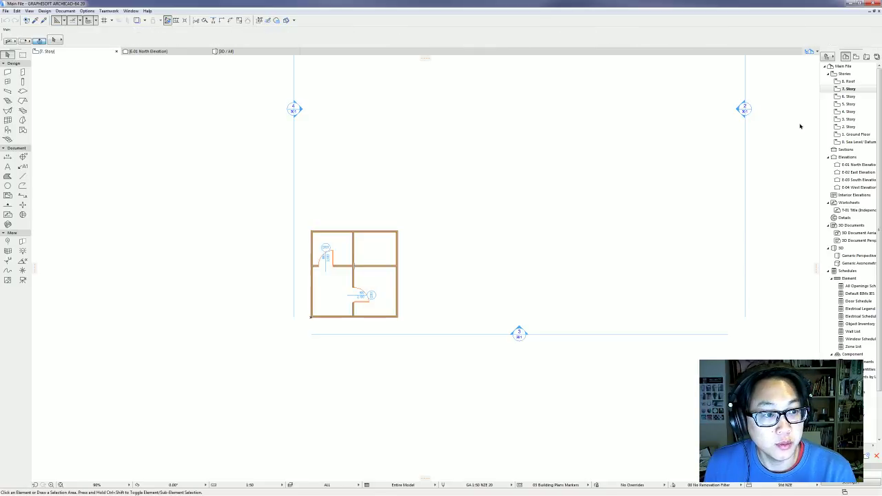
On the 1. Ground Floor story, place a hotlinked module from Modules.mod.
double_click(855, 136)
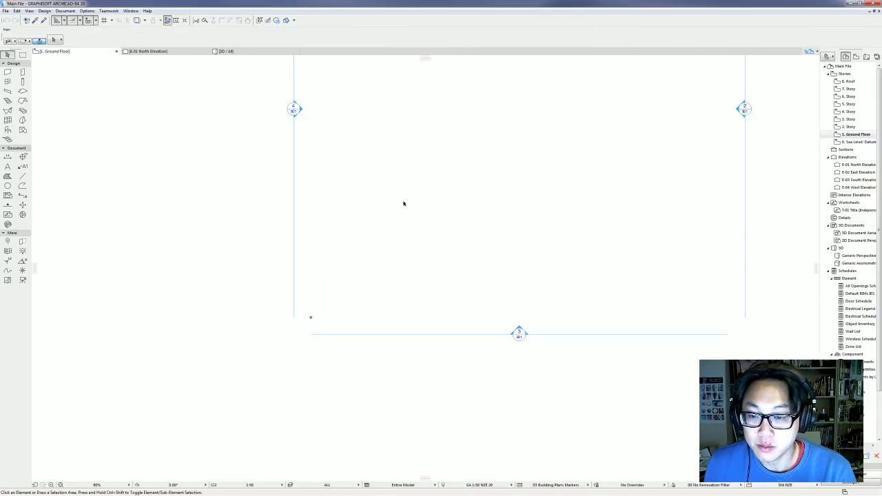
click(6, 11)
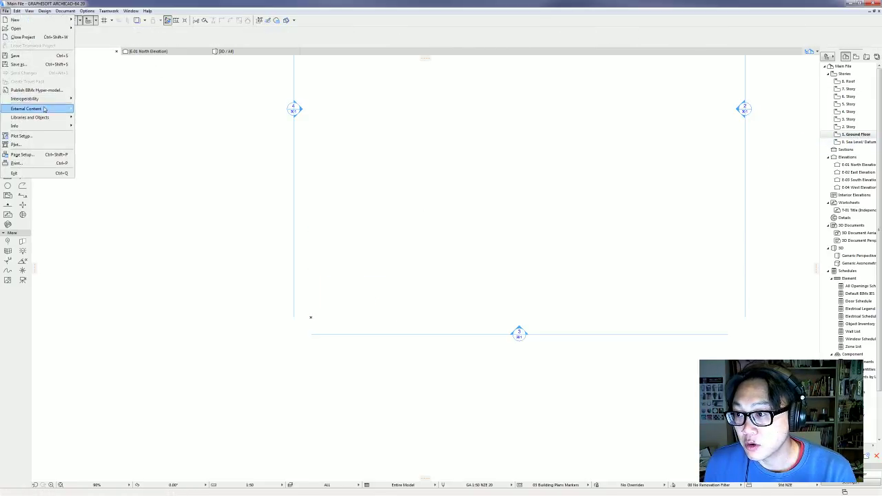
mouse_move(45, 109)
click(155, 111)
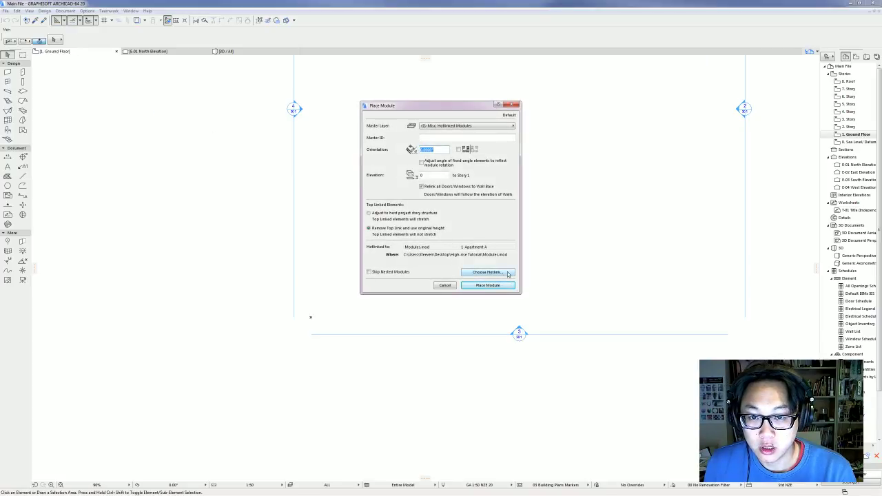
click(487, 272)
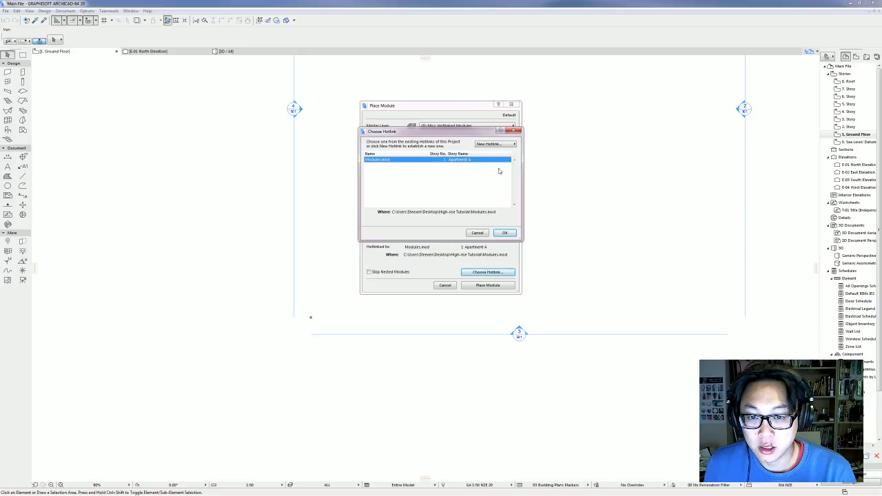
click(504, 233)
click(488, 285)
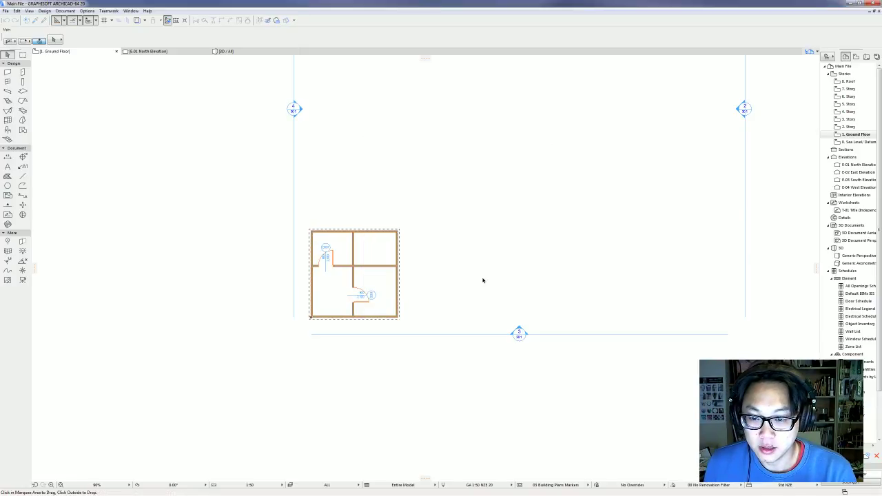
click(483, 278)
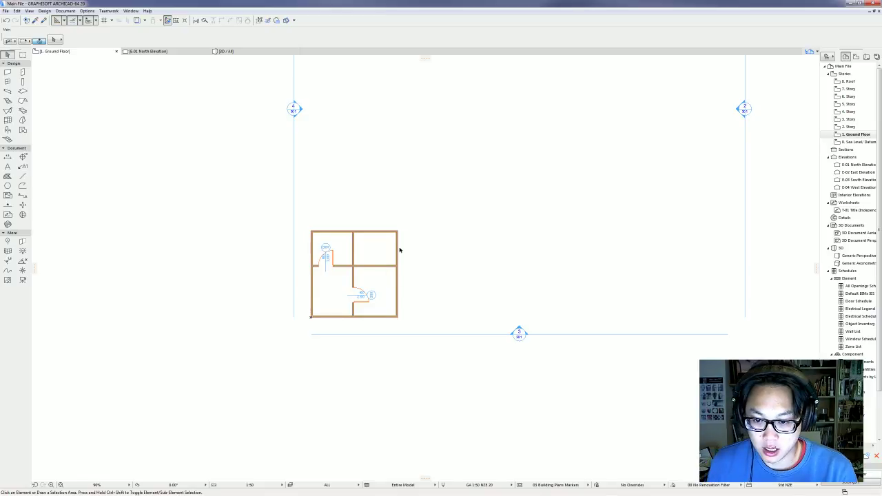
Orbit the 3D model to inspect both module floors and the upper wall box, then return to plan.
key(F3)
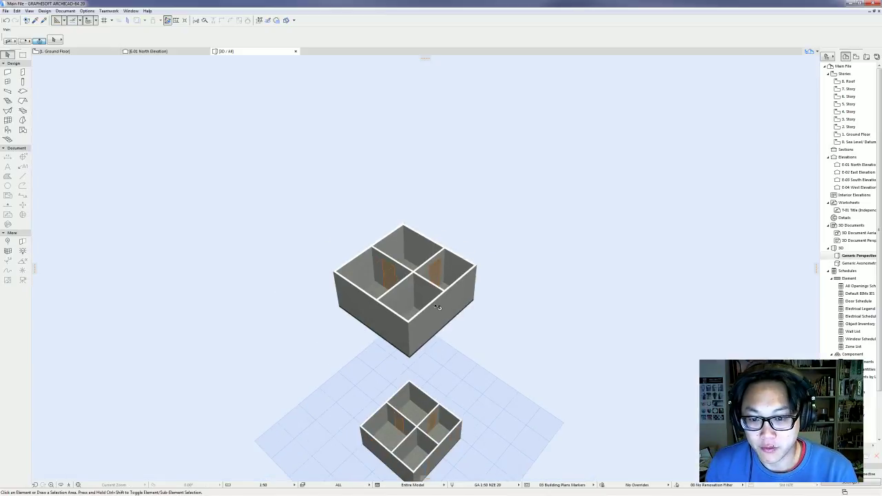
shift+middle_drag(437, 307, 290, 161)
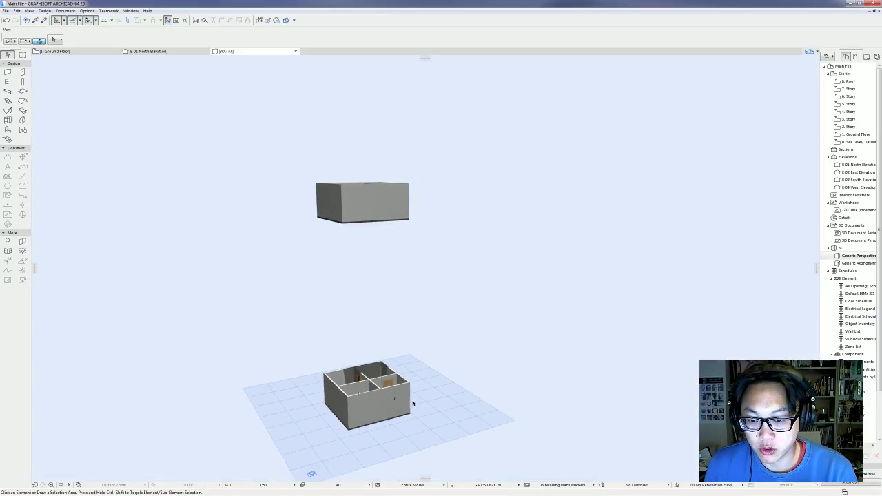
click(357, 185)
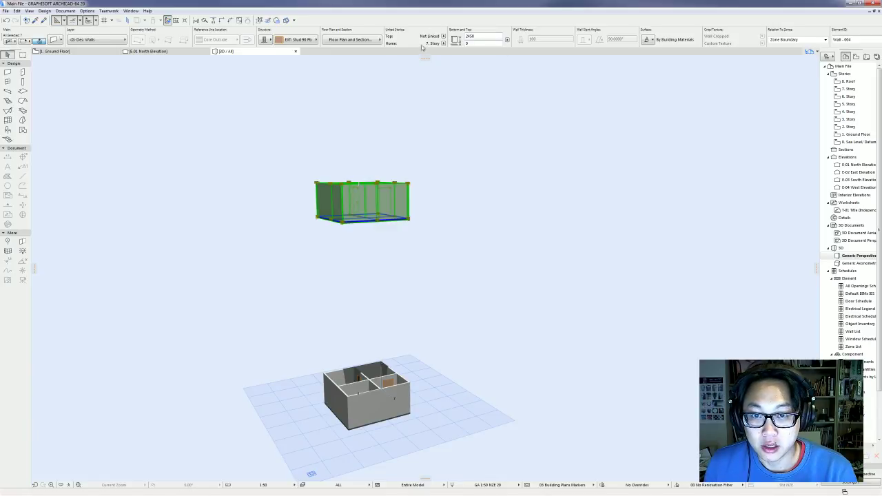
key(Escape)
shift+middle_drag(228, 207, 411, 296)
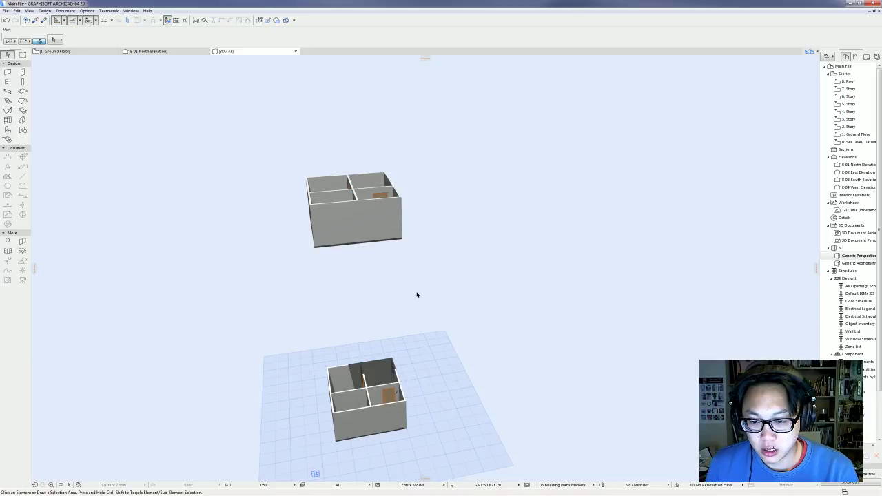
key(F2)
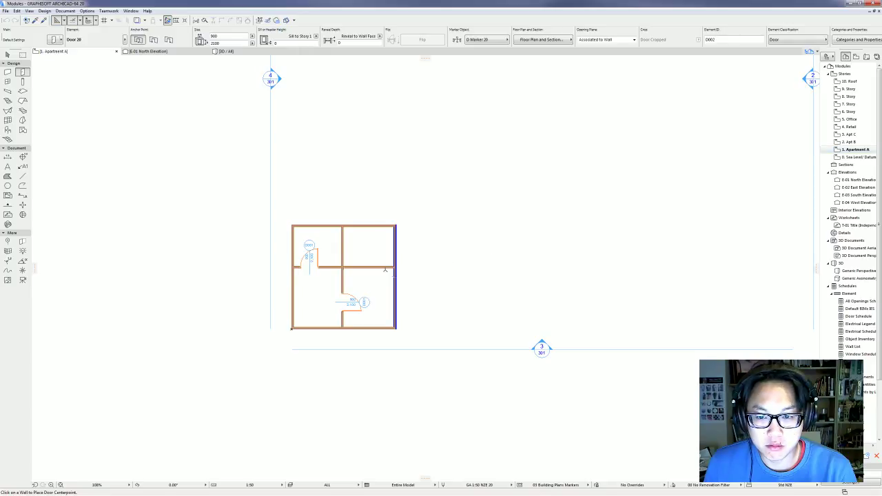
Copy Apartment A's walls and doors and paste them onto the 2. Apt B story.
double_click(848, 144)
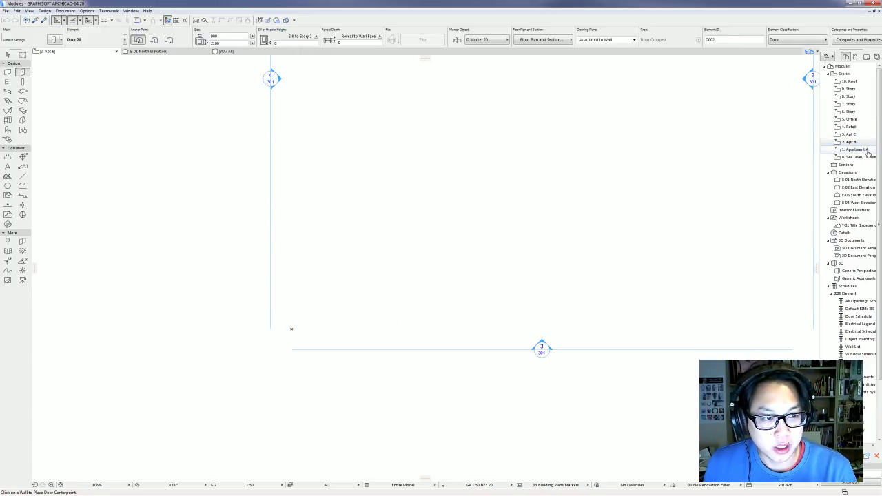
double_click(868, 153)
click(419, 333)
click(279, 193)
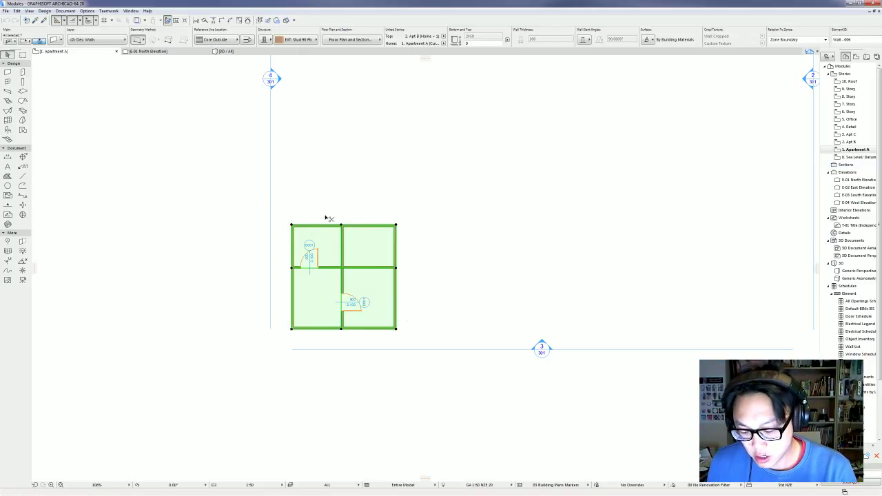
double_click(851, 141)
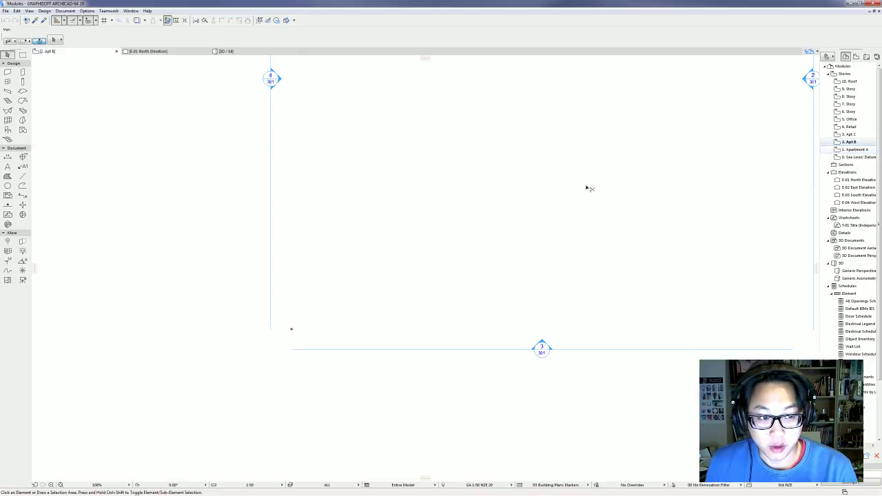
key(ctrl+v)
click(441, 244)
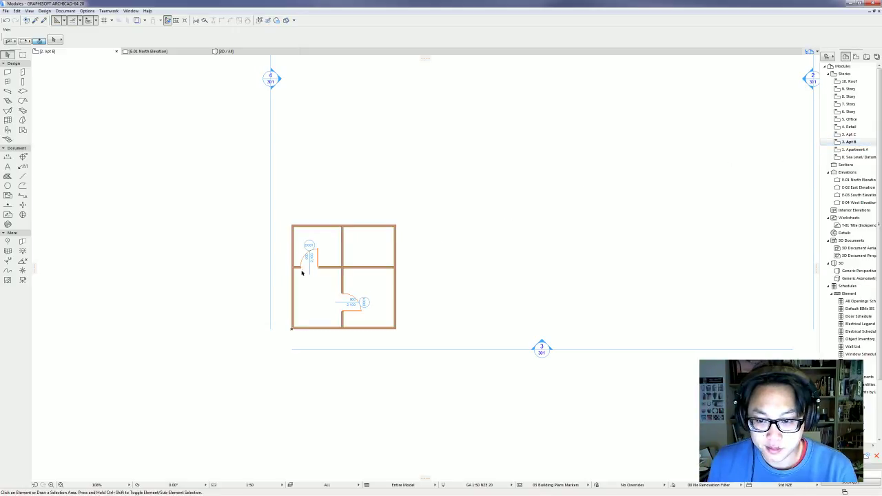
scroll(345, 277, up, 3)
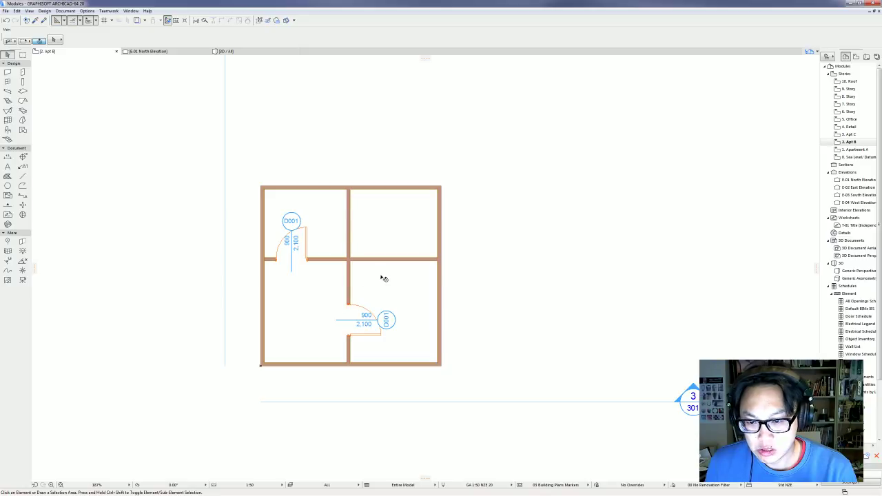
Delete the vertical and right horizontal interior walls on Apt B to merge rooms.
click(349, 238)
key(Delete)
click(393, 258)
key(Delete)
scroll(441, 287, down, 3)
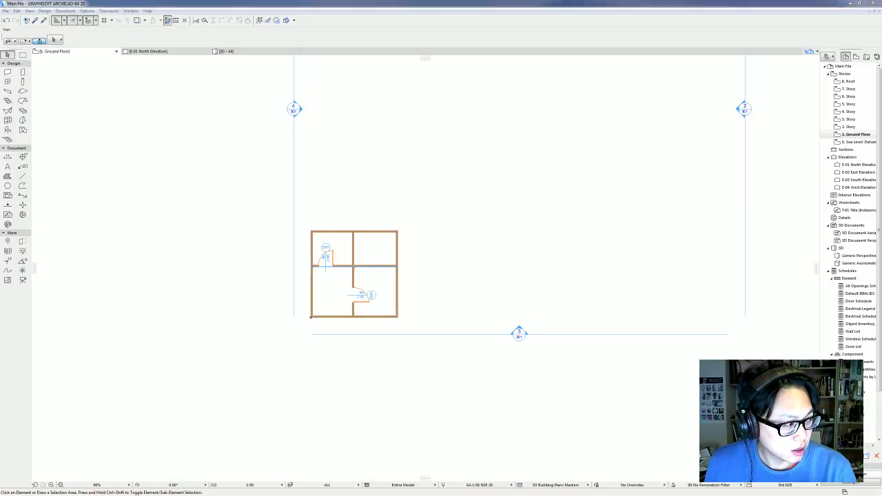
Select the ground-floor module and open its Hotlinked Module Settings.
scroll(422, 237, up, 3)
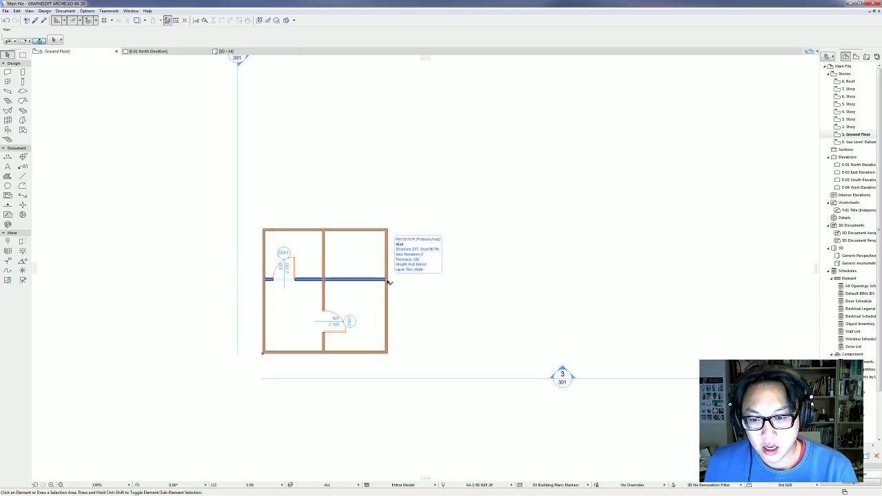
click(389, 281)
right_click(389, 281)
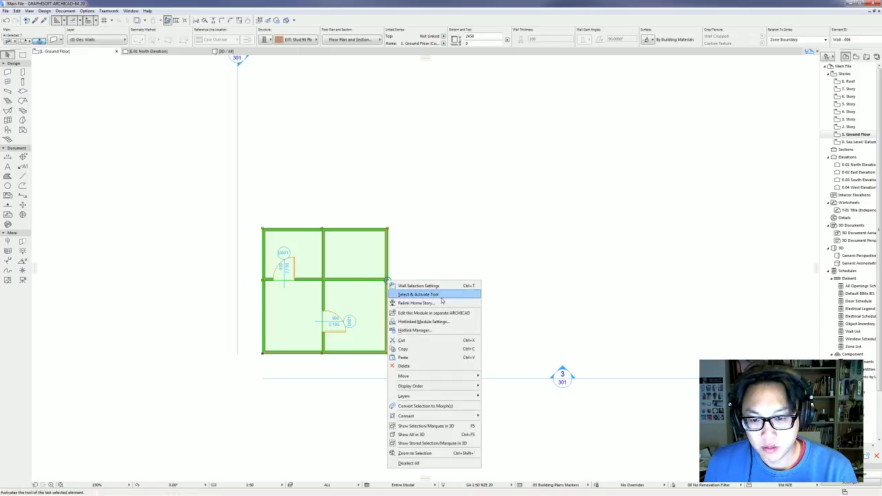
click(414, 262)
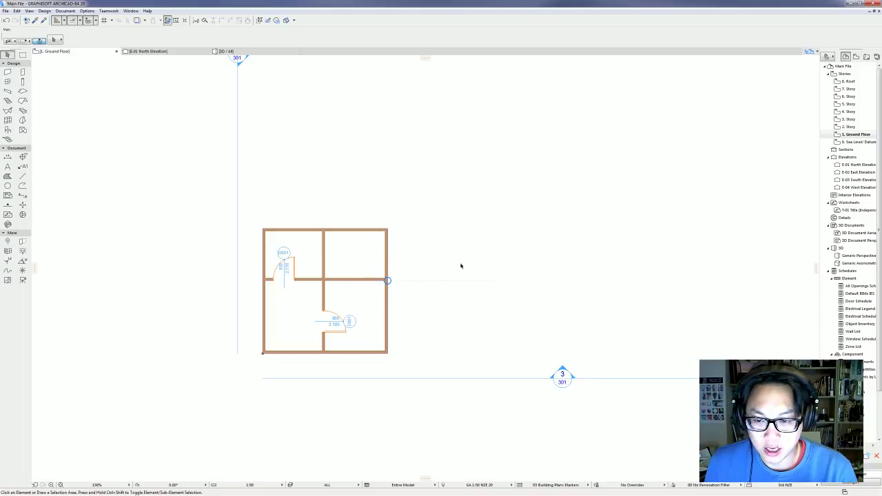
click(389, 281)
right_click(388, 281)
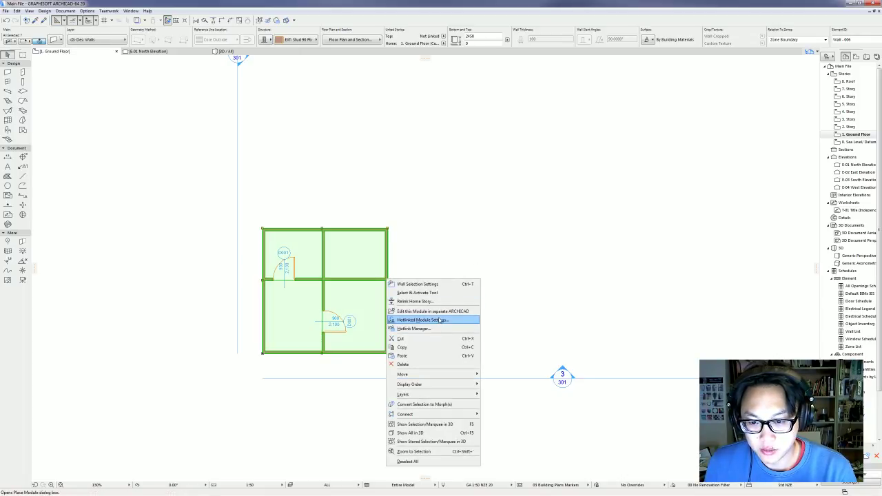
click(440, 320)
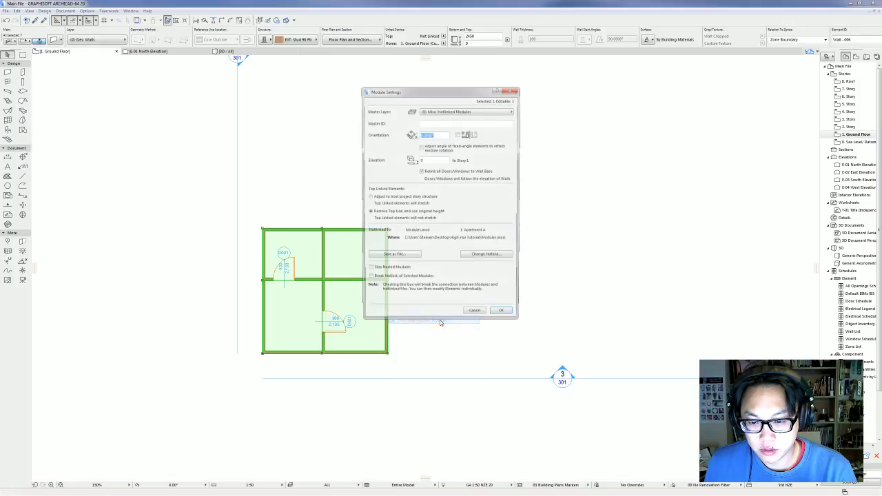
Relink the module to story 2 Apt B of Modules.mod, then open 7. Story.
click(506, 259)
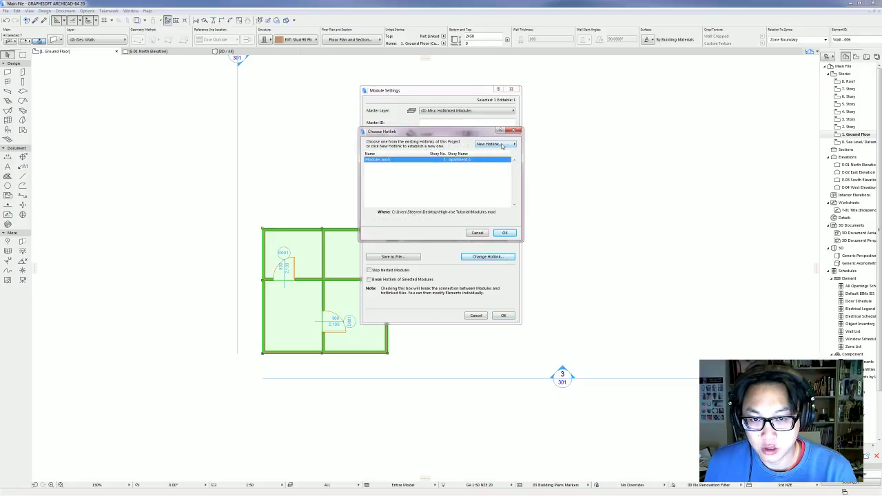
click(502, 145)
click(524, 144)
double_click(409, 172)
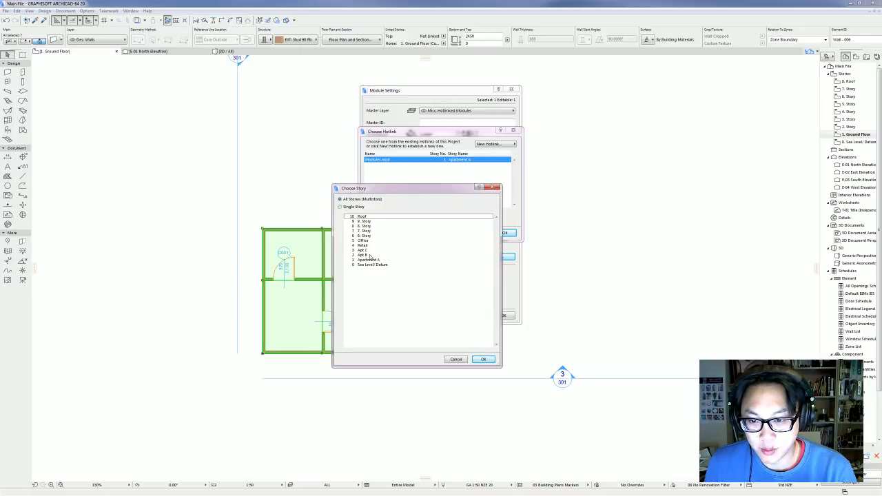
click(369, 255)
click(483, 360)
click(503, 232)
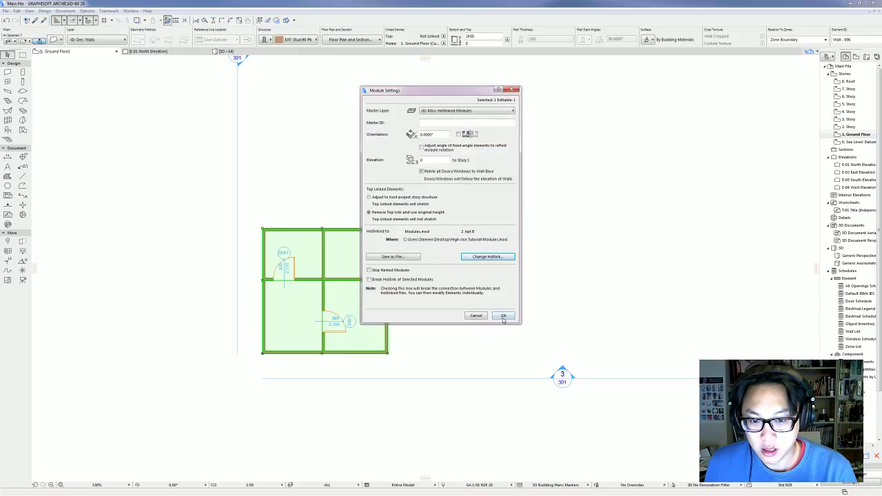
click(504, 317)
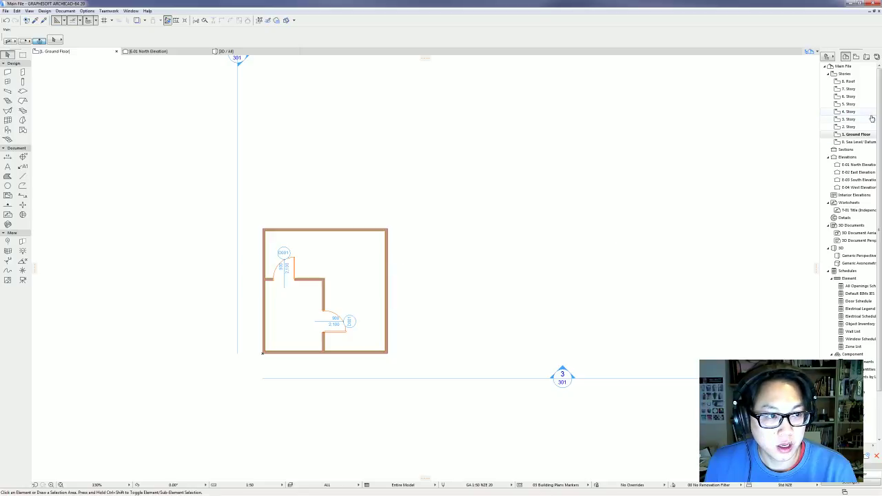
click(859, 89)
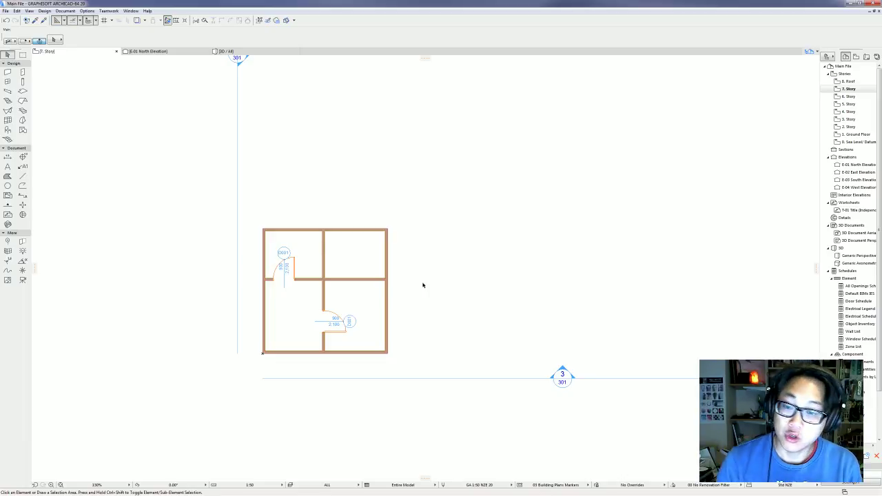
scroll(362, 286, down, 2)
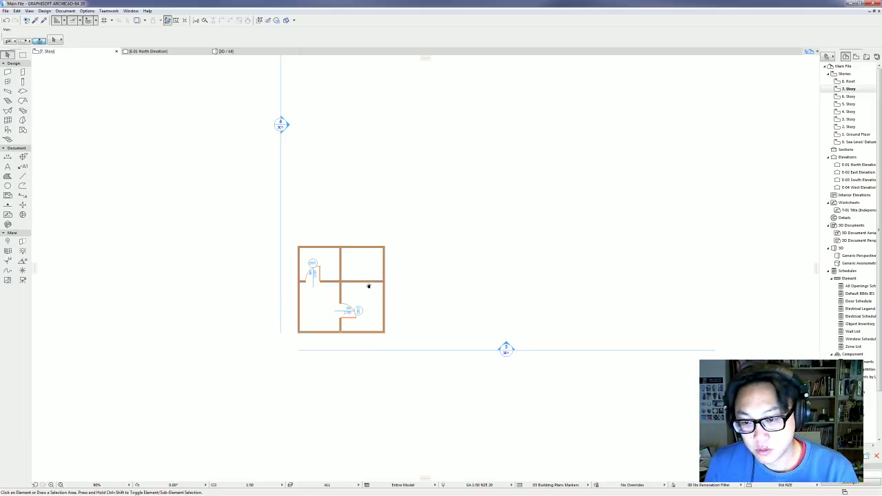
click(374, 282)
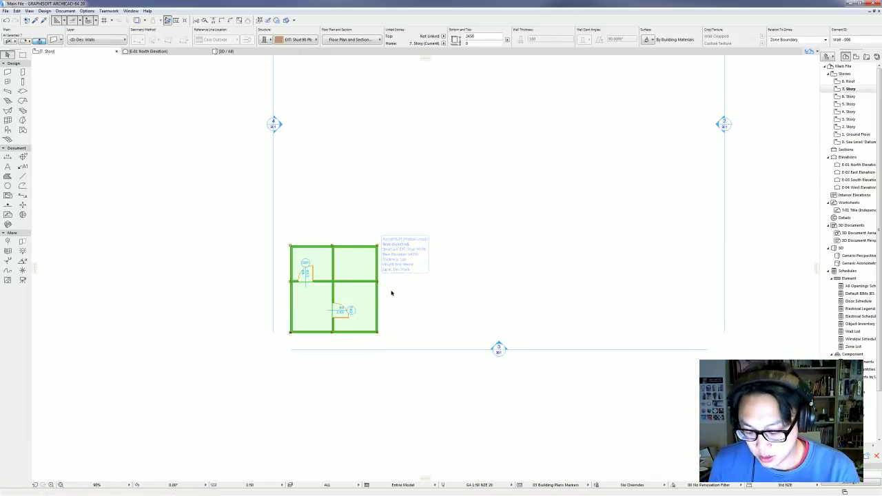
double_click(848, 81)
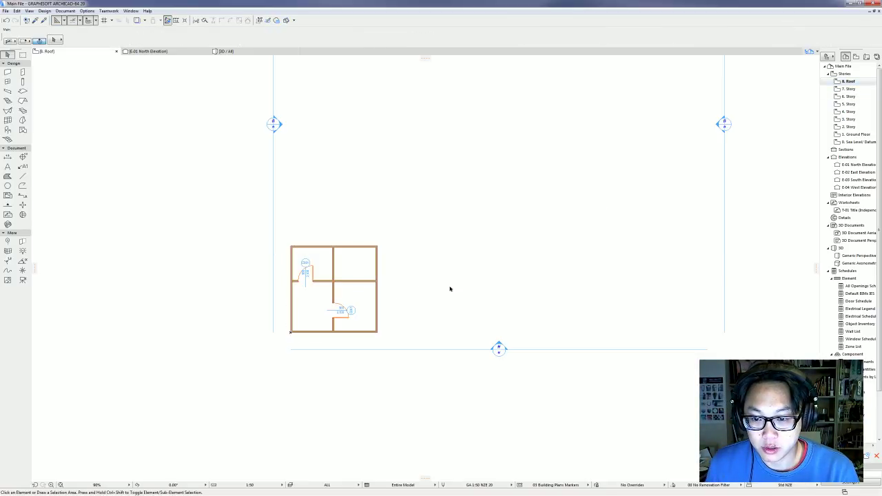
key(ctrl+Down)
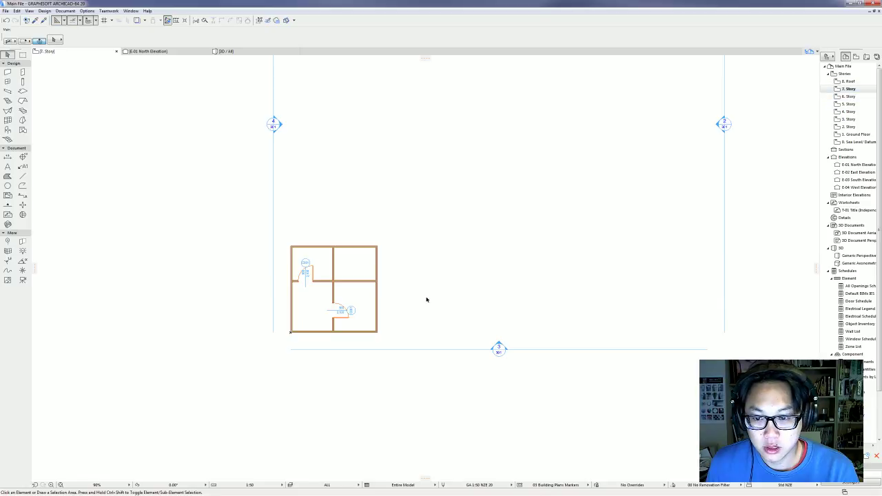
scroll(362, 287, up, 2)
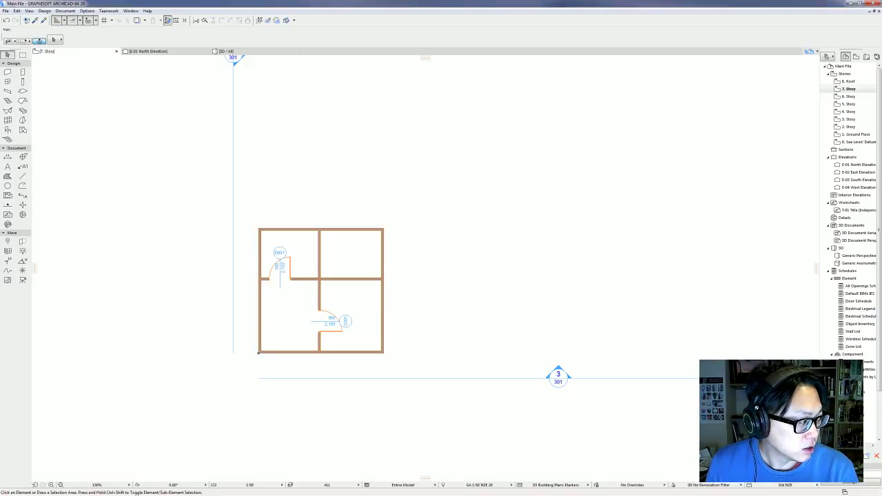
In Modules, copy the 2. Apt B walls and paste them onto the 3. Apt C story.
key(alt+Tab)
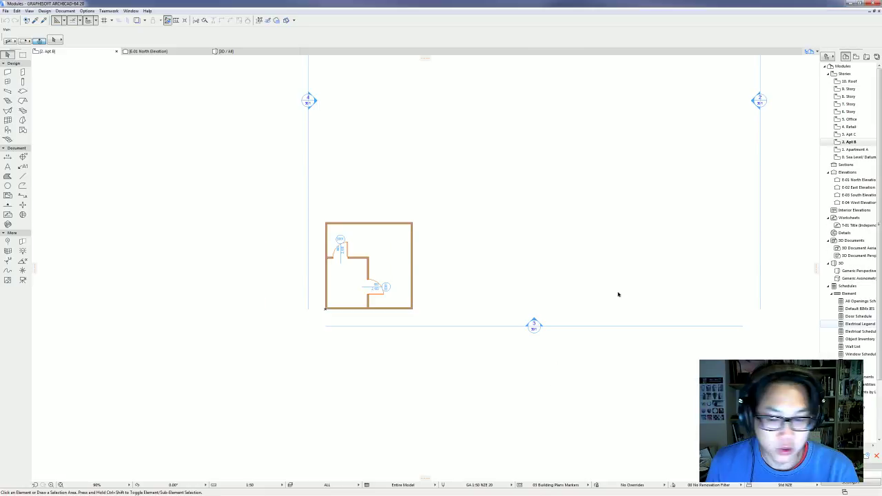
click(863, 135)
click(860, 141)
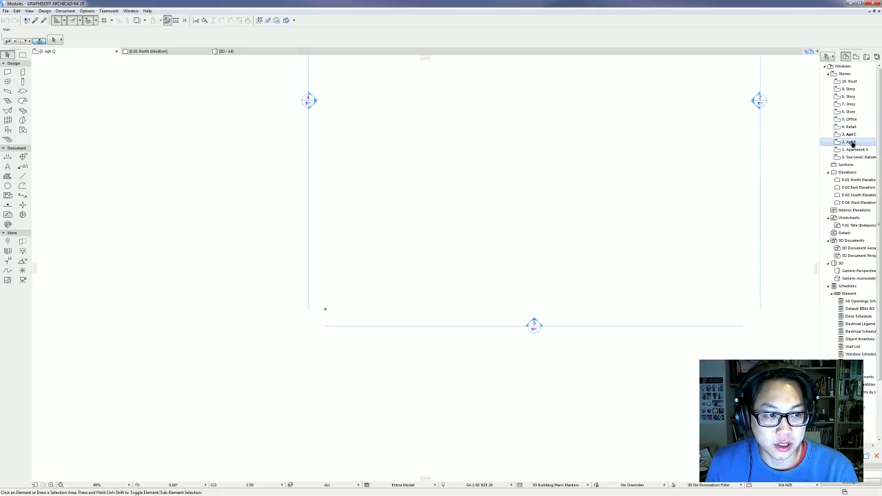
click(316, 210)
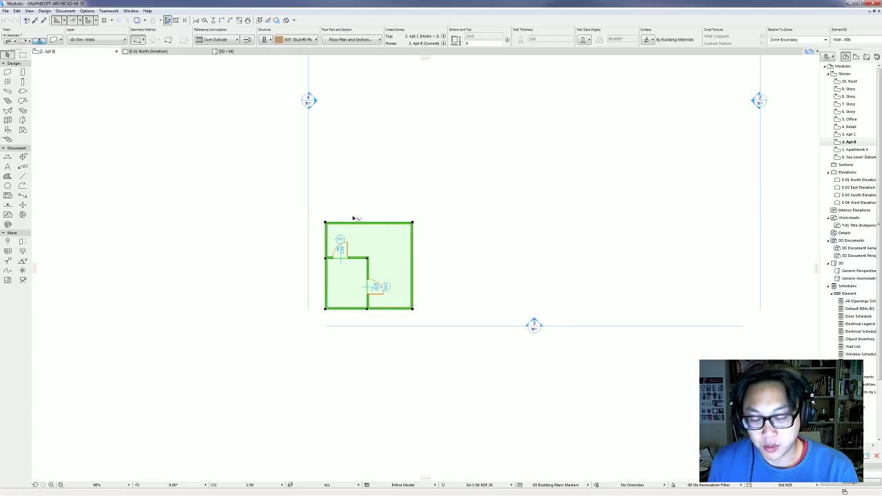
click(862, 134)
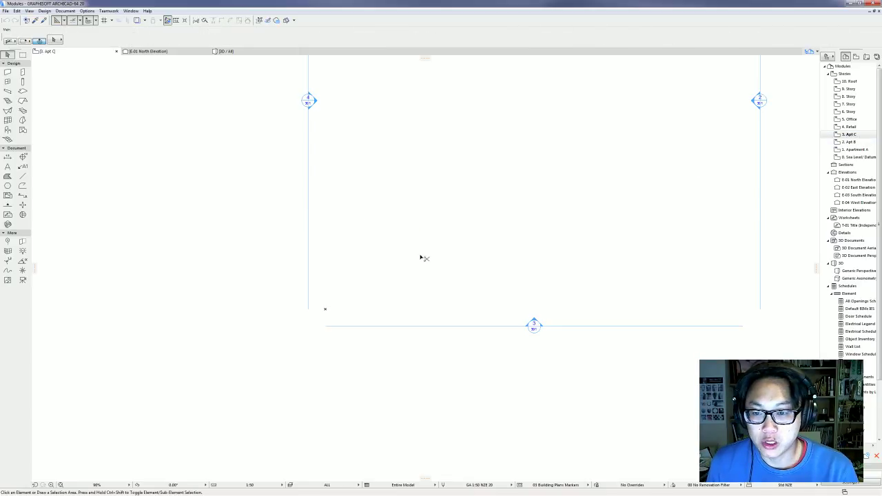
key(ctrl+v)
scroll(386, 251, up, 1)
scroll(386, 252, up, 1)
Place windows in Apt C's bottom, right and top walls.
click(7, 81)
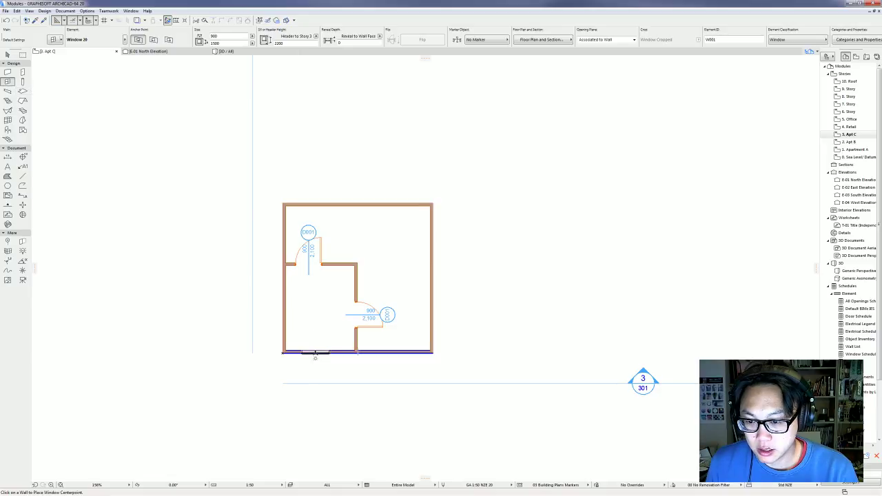
click(315, 354)
click(396, 282)
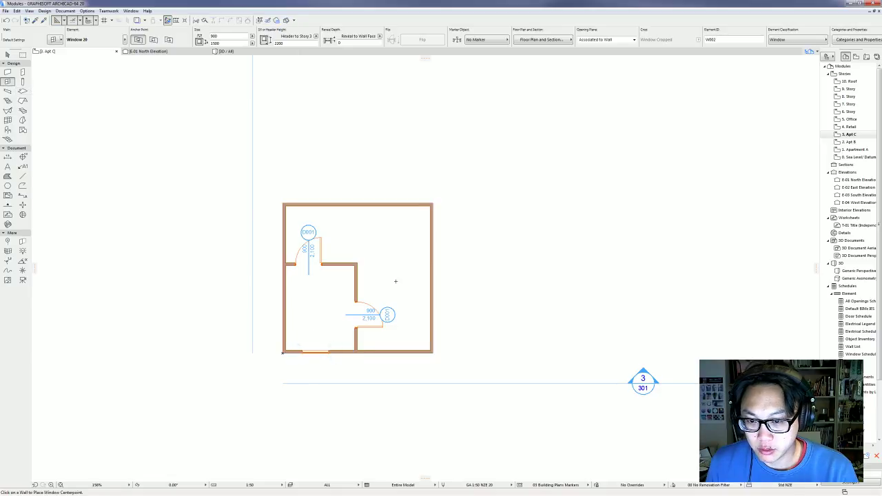
click(430, 247)
click(382, 210)
click(329, 205)
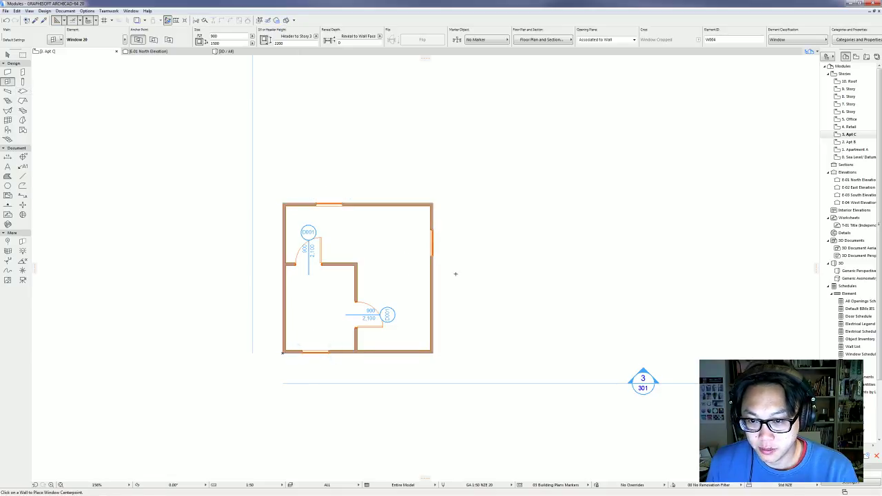
click(320, 187)
Check the new windows in 3D, then return to the Main File.
key(F3)
shift+middle_drag(360, 240, 781, 153)
shift+middle_drag(370, 313, 486, 319)
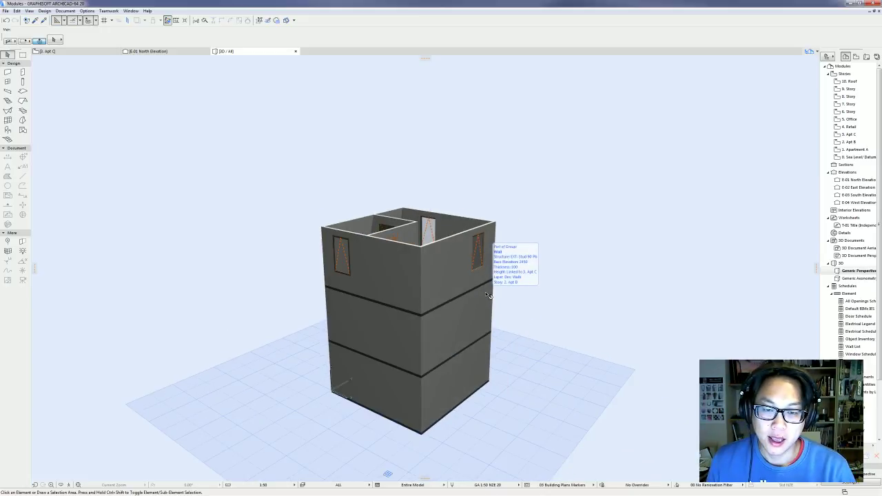
key(F2)
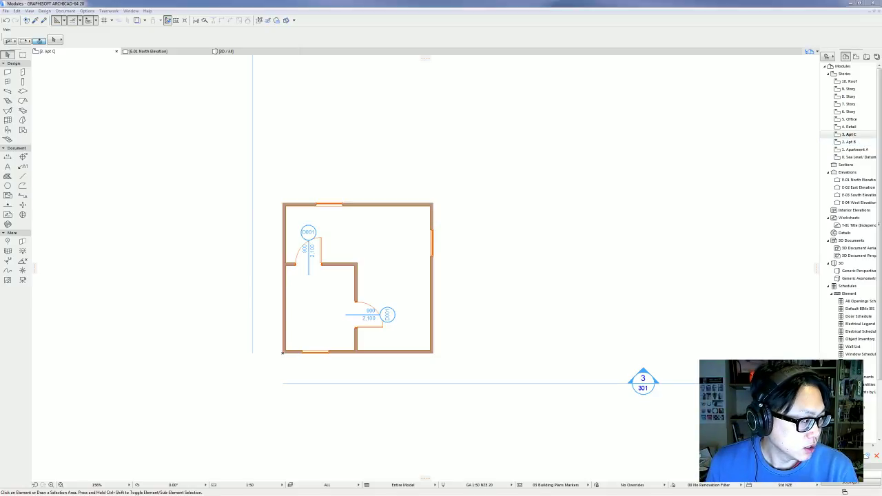
click(558, 249)
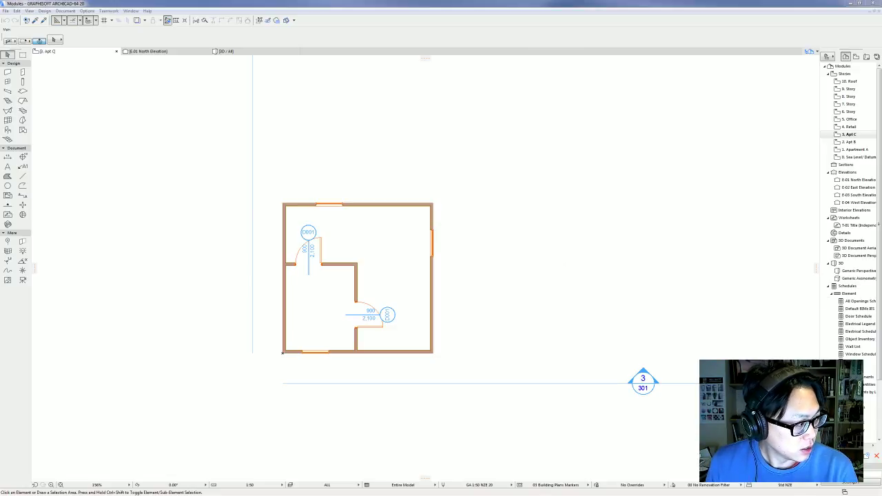
key(alt+Tab)
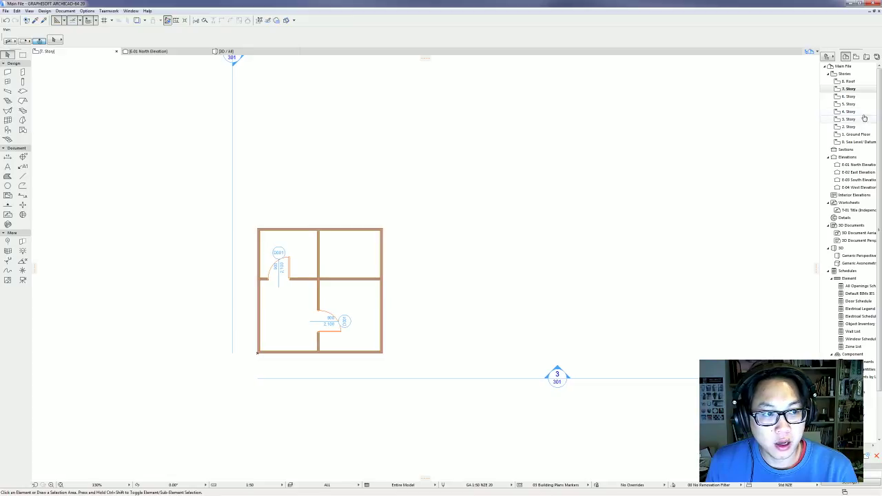
On the 8. Roof story, select all walls and relink the hotlink source to Modules.mod.
double_click(849, 81)
key(ctrl+a)
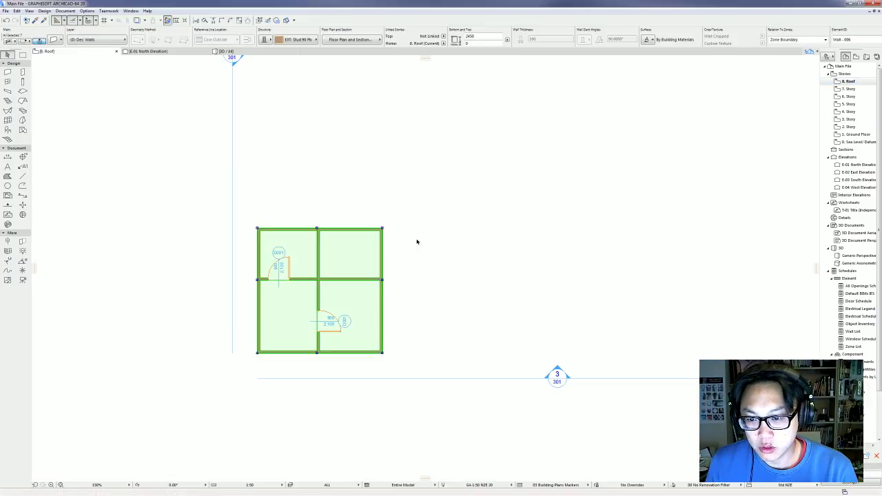
right_click(345, 302)
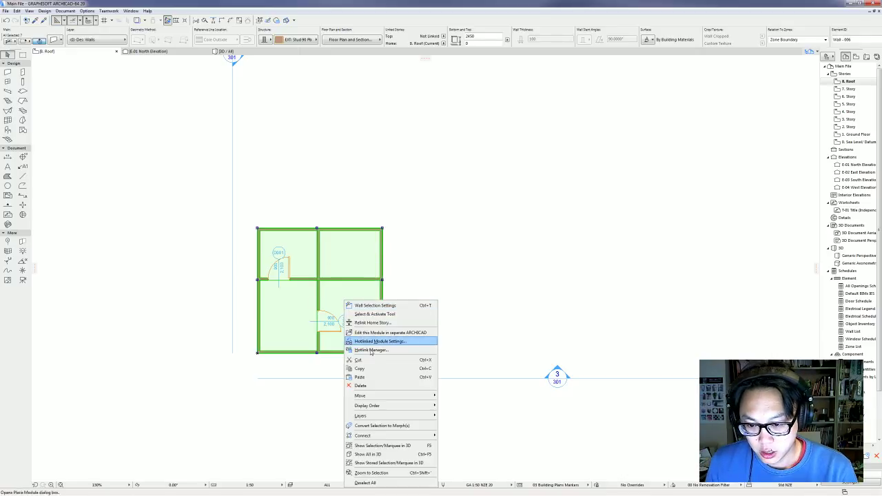
click(388, 351)
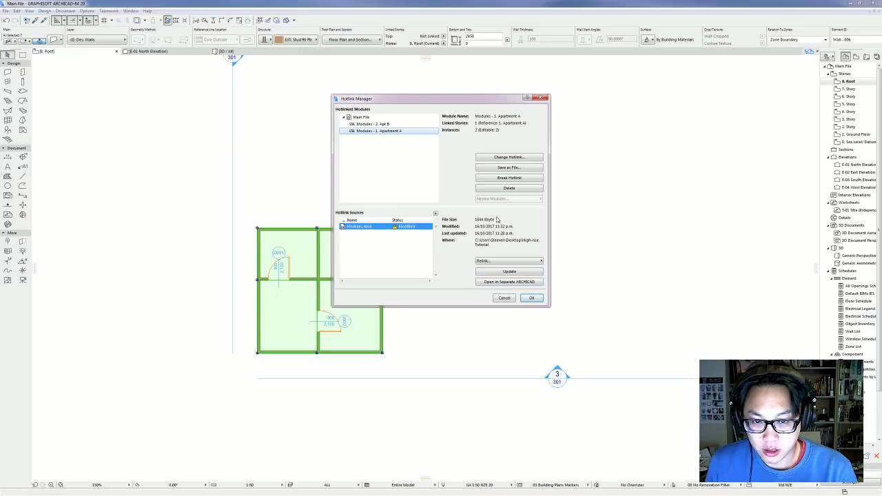
click(525, 261)
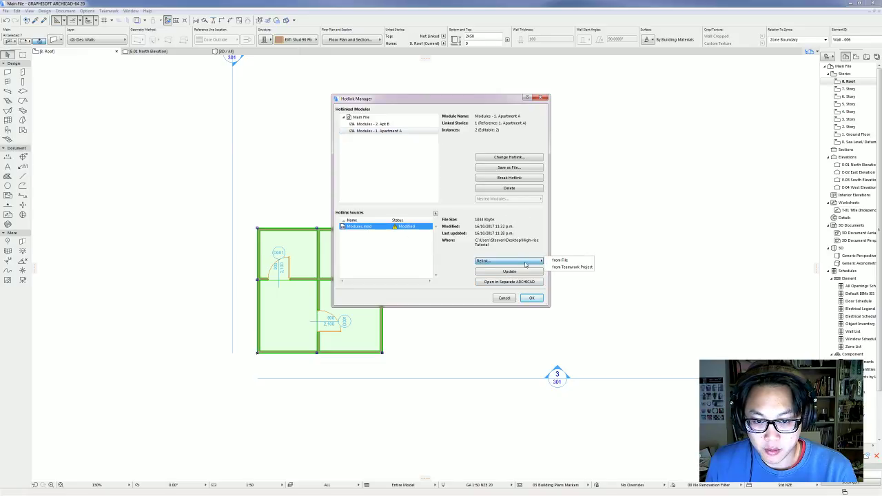
click(579, 262)
double_click(405, 172)
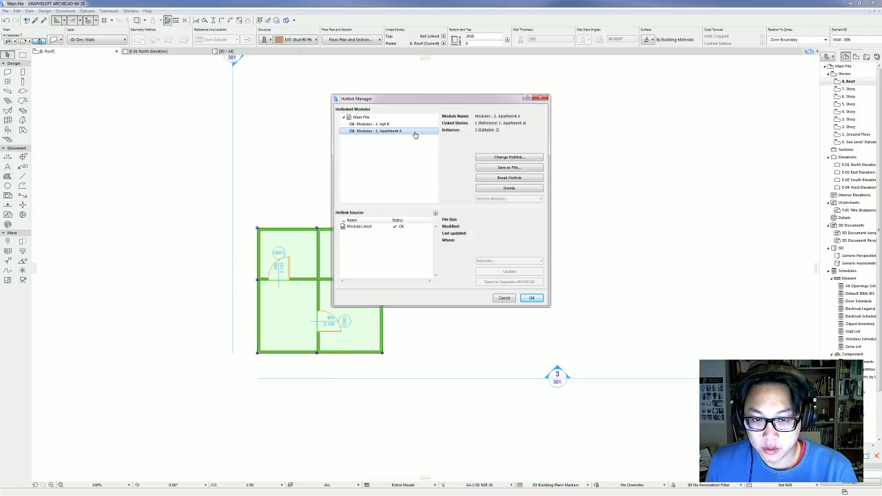
Relink the roof module to story 3 Apt C of Modules.mod and update it.
click(493, 159)
click(504, 144)
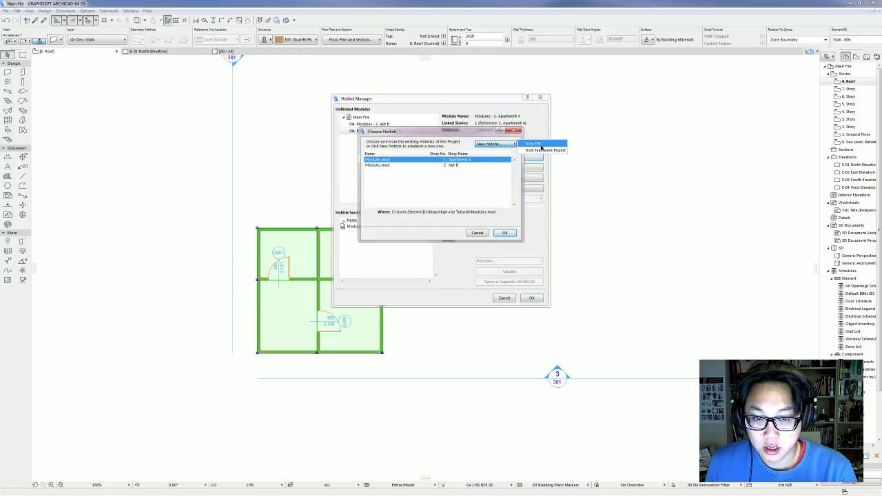
click(533, 144)
double_click(405, 172)
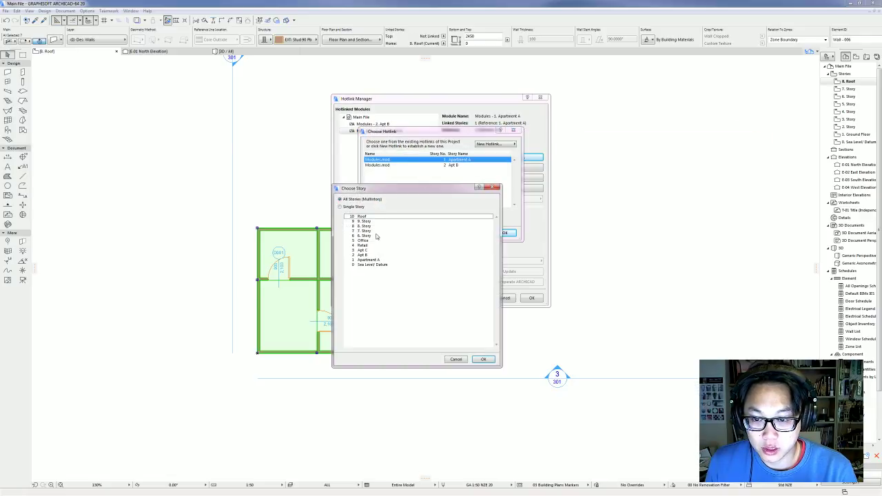
click(368, 251)
click(481, 359)
click(505, 233)
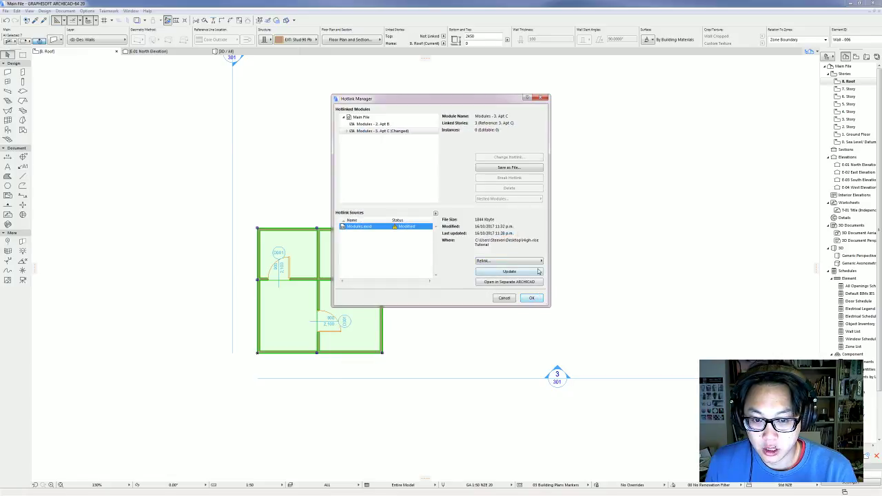
click(539, 272)
click(532, 298)
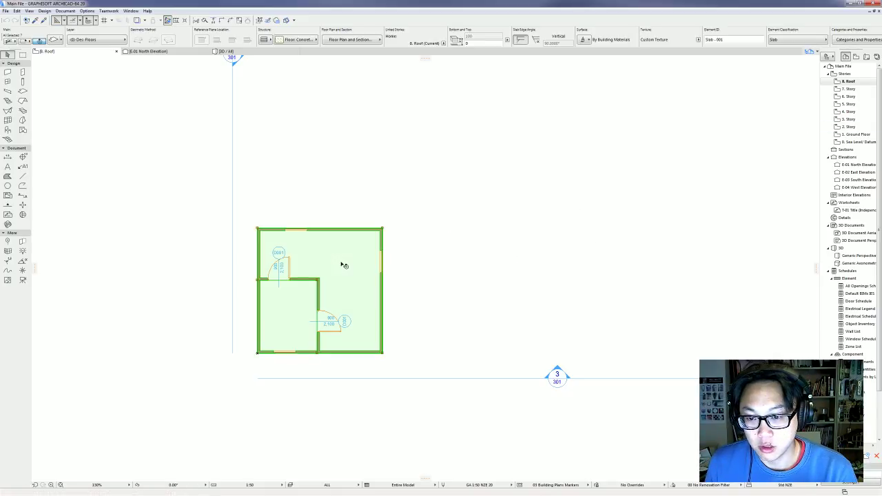
View 7. Story's stacked apartments in 3D from above, then switch to the Modules project.
double_click(851, 89)
key(F3)
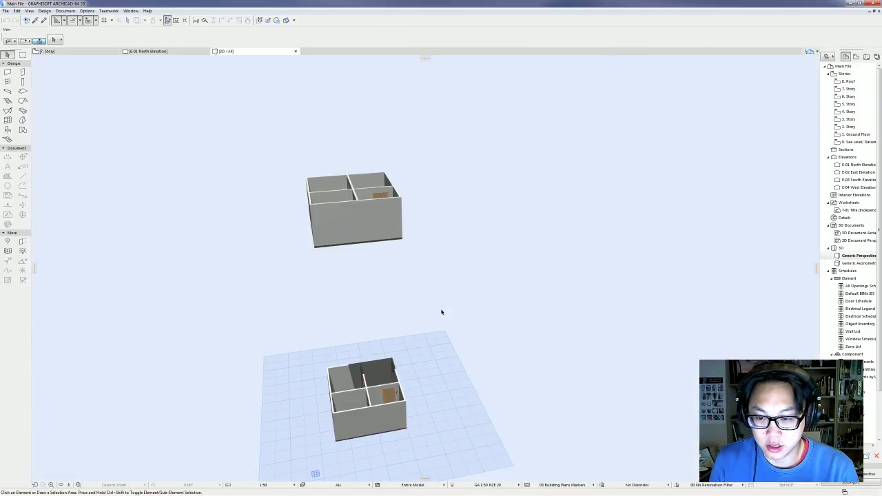
shift+middle_drag(383, 222, 505, 228)
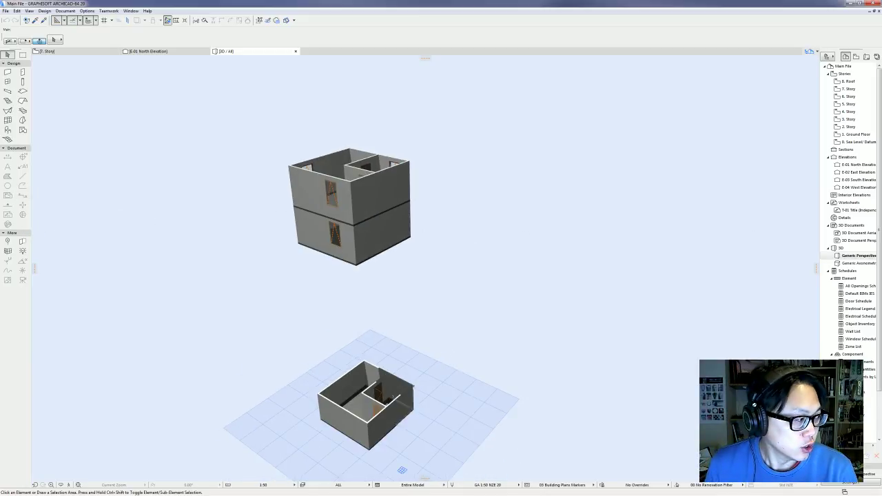
key(alt+Tab)
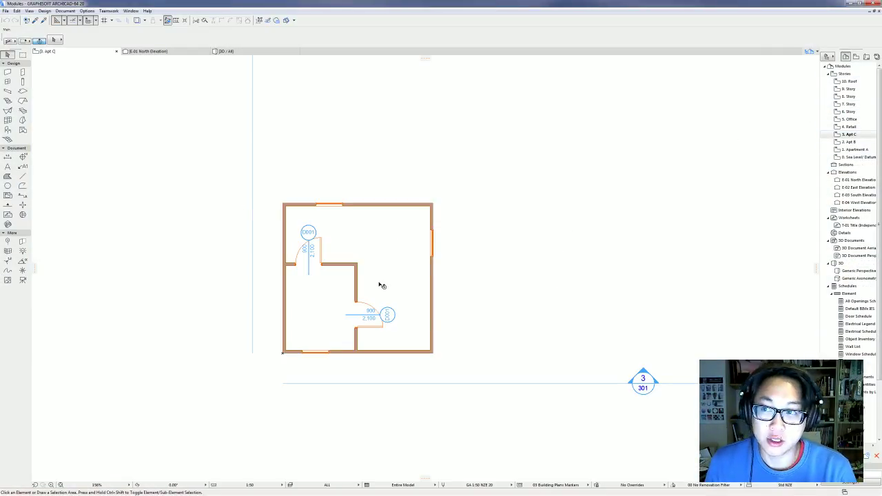
Reopen the Modules file's 3. Apt C plan, with doors D001 and D002, and zoom around it.
mouse_move(382, 285)
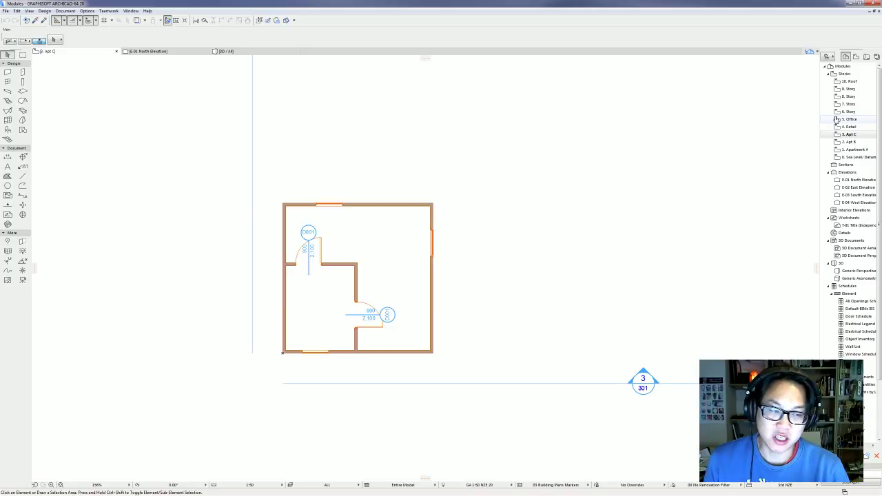
double_click(849, 134)
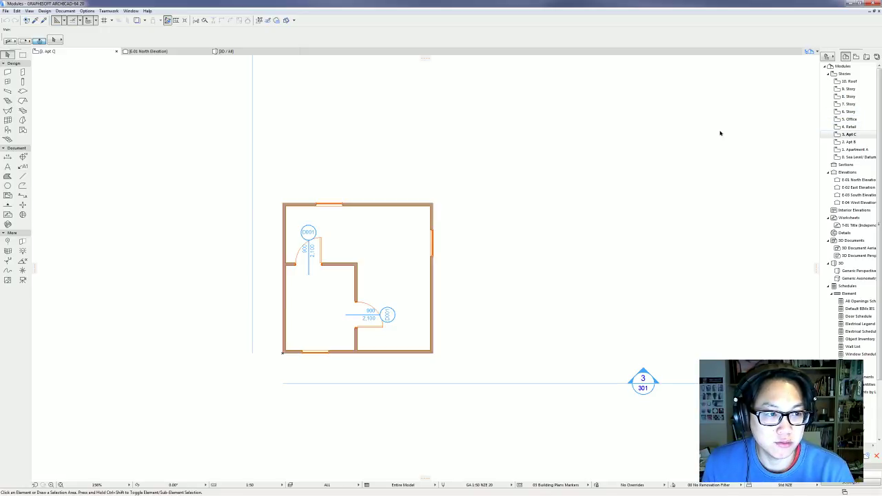
scroll(393, 251, down, 5)
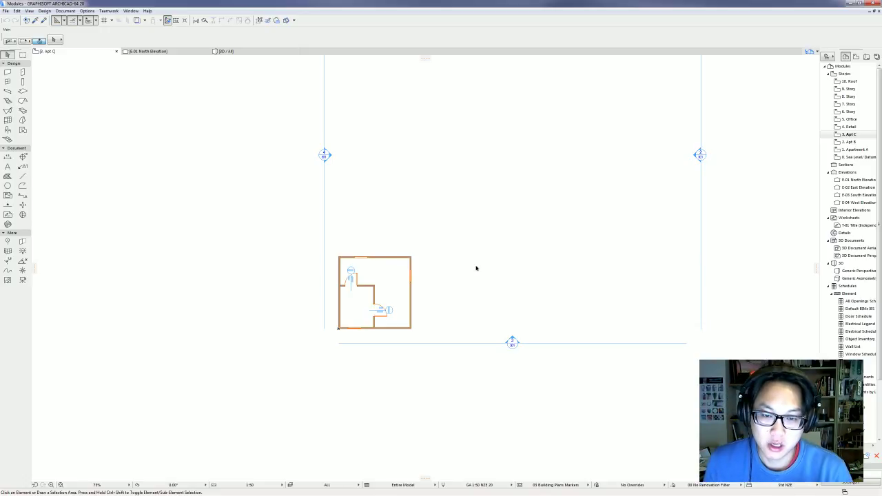
scroll(463, 295, up, 3)
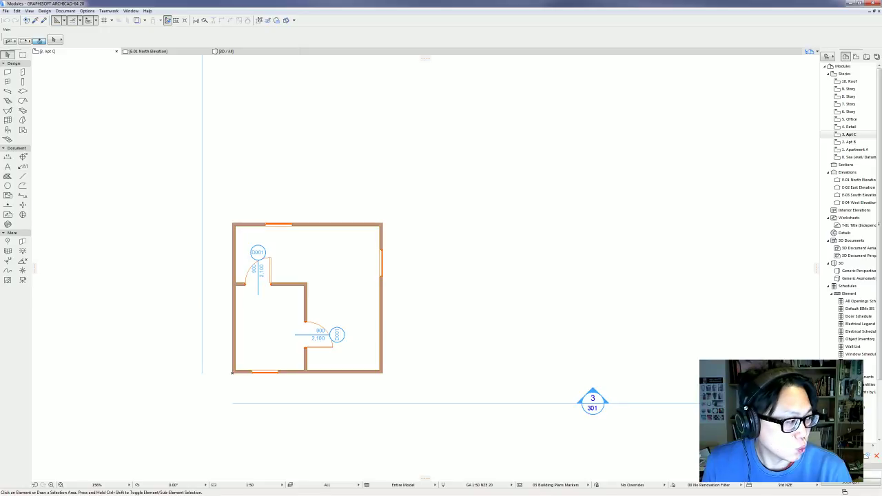
In Main File, go through 4. Story to the empty 3. Story plan and zoom it.
key(alt+Tab)
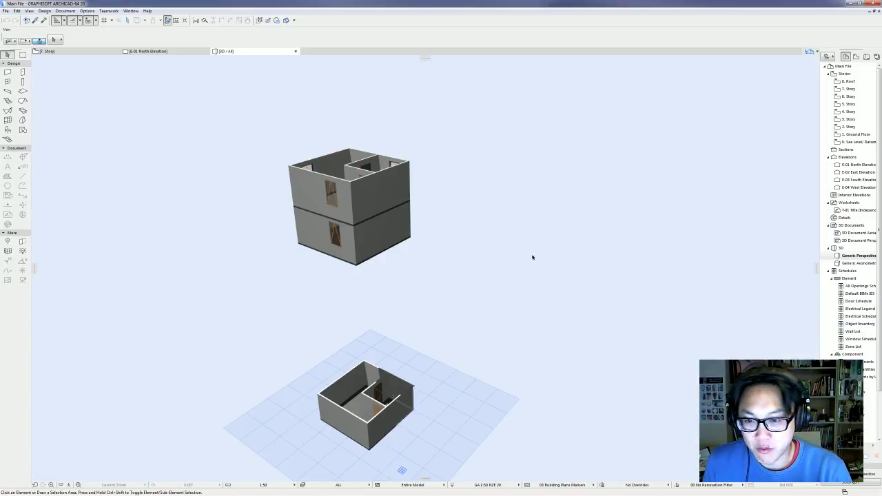
double_click(849, 111)
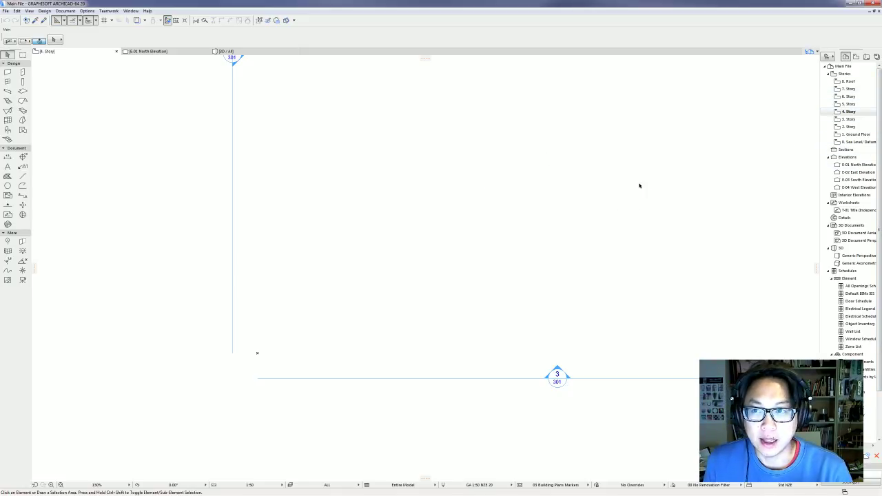
double_click(855, 119)
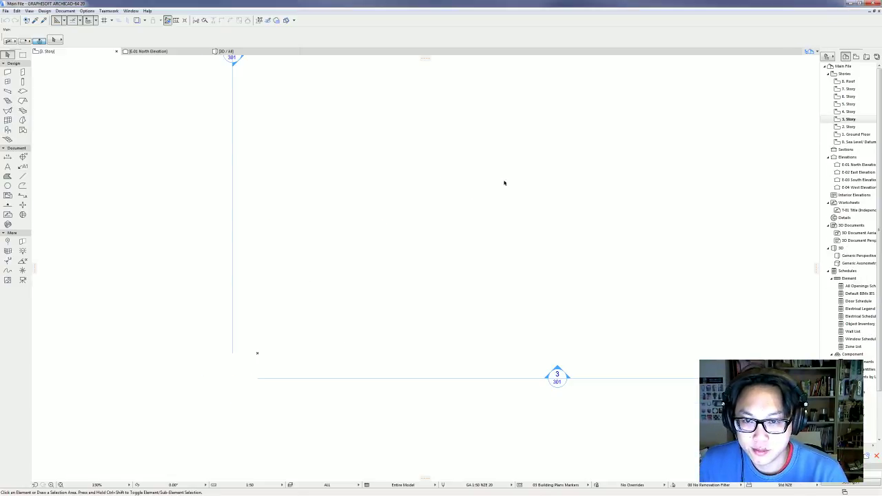
scroll(502, 181, down, 4)
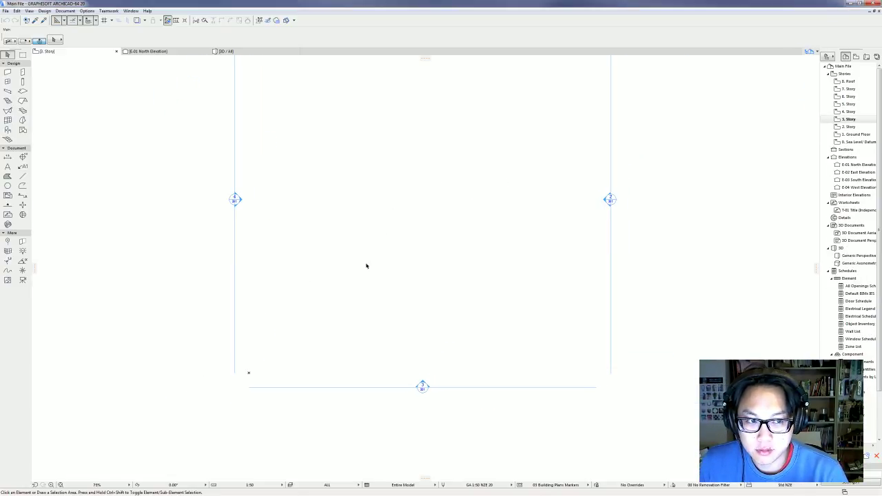
scroll(311, 193, up, 2)
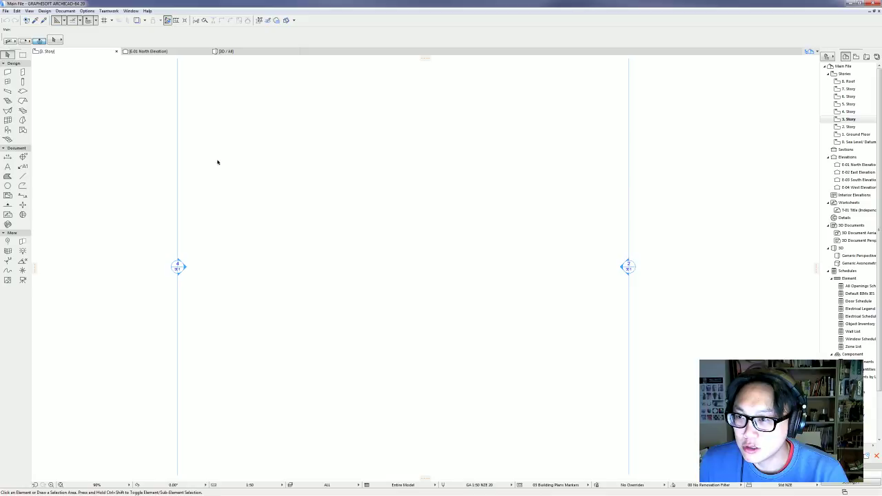
View the Tower Clay render from the High-rise Tutorial folder in Picasa.
click(6, 11)
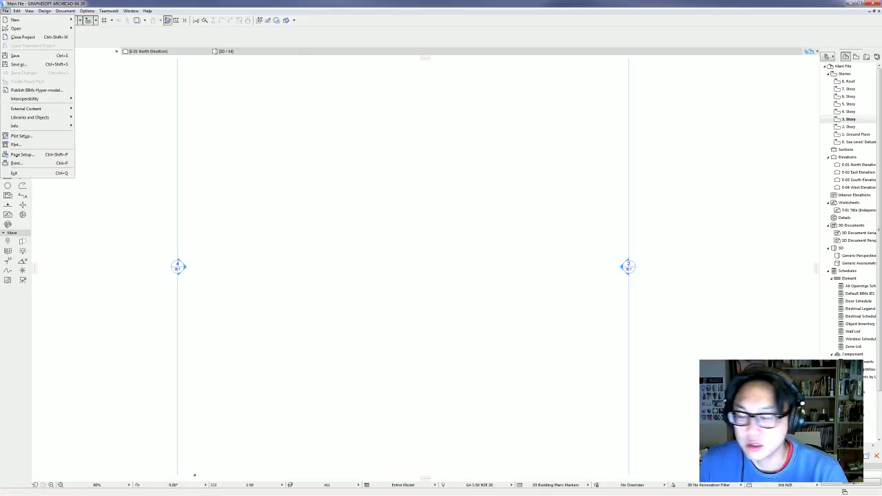
click(5, 11)
key(alt+Tab)
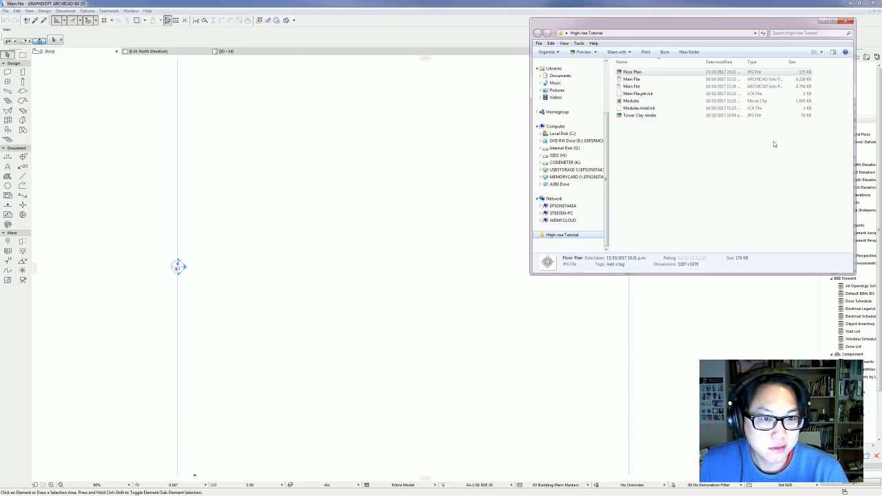
double_click(648, 115)
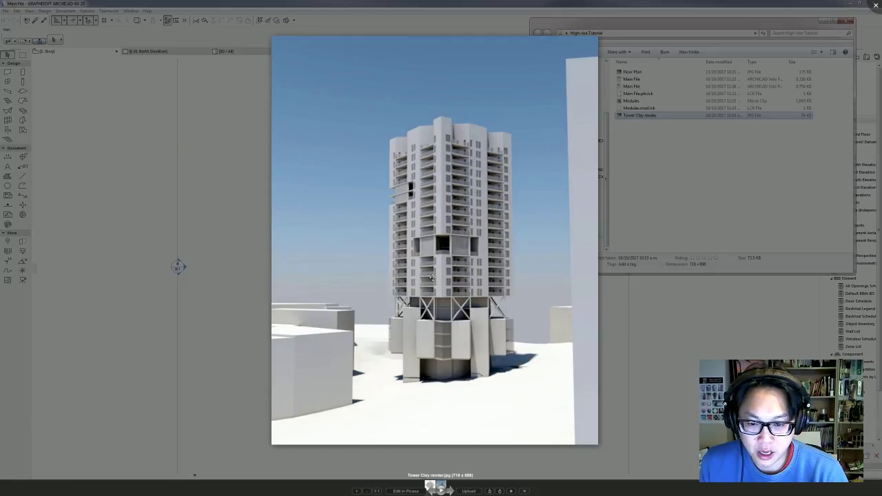
click(671, 354)
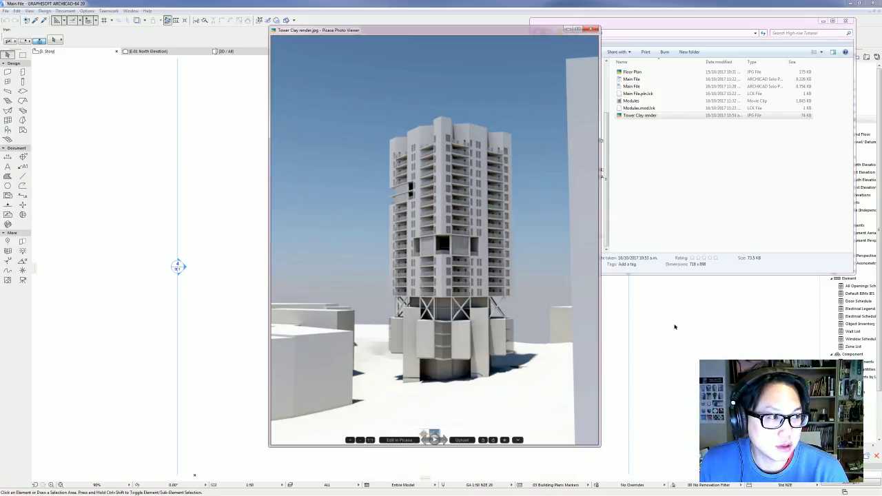
click(678, 188)
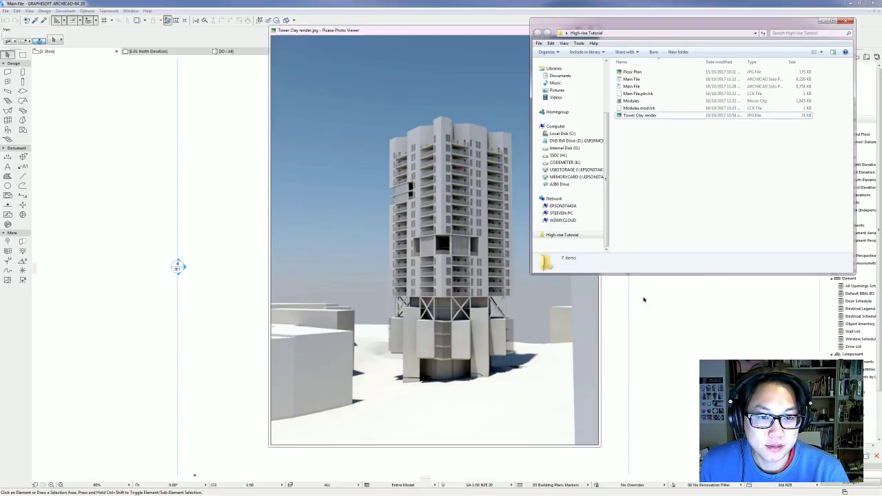
Return to ARCHICAD and bring up the recent projects list showing MASTERS.pln.
scroll(595, 186, up, 3)
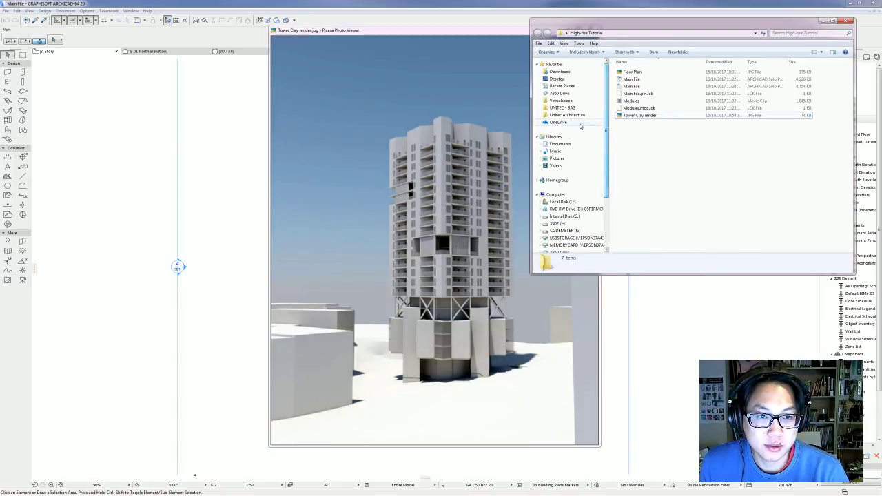
click(572, 122)
click(193, 46)
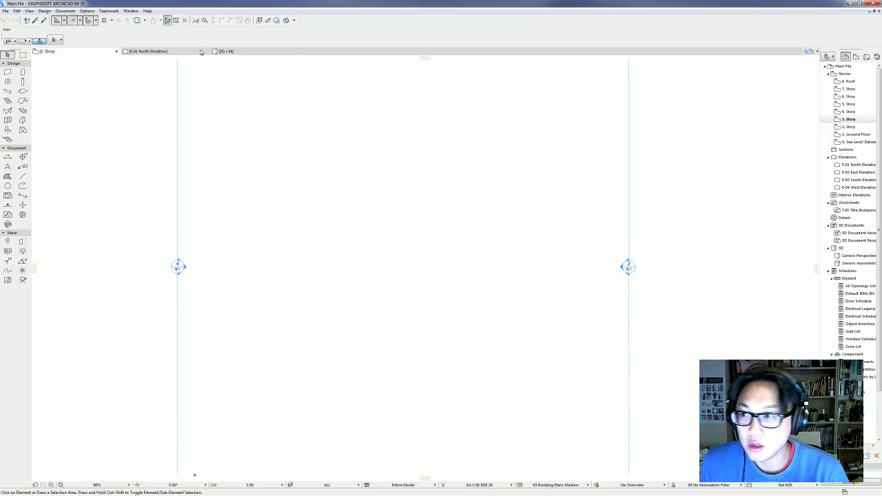
click(6, 10)
mouse_move(27, 29)
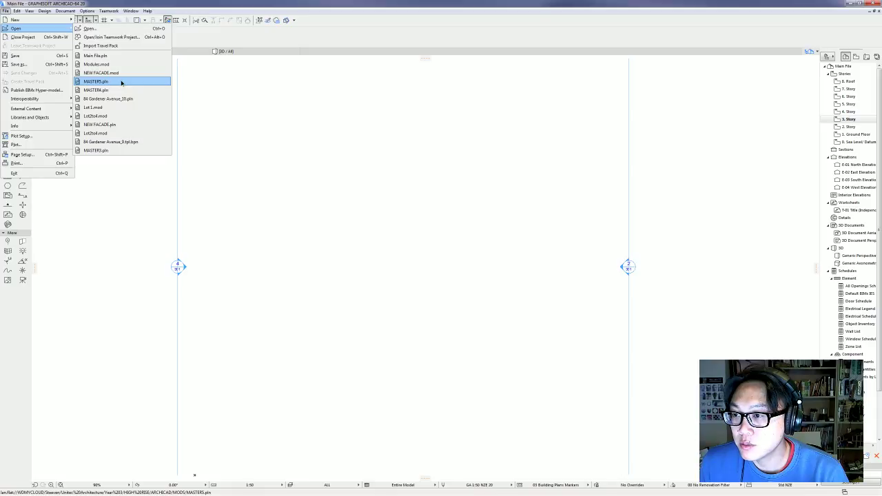
Open MASTERS.pln from the recent projects, saving changes to the Main File first.
click(121, 82)
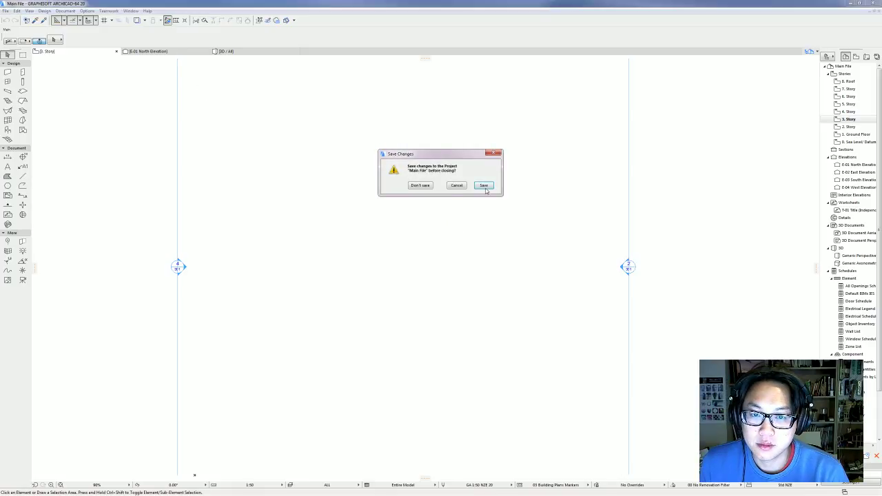
click(485, 188)
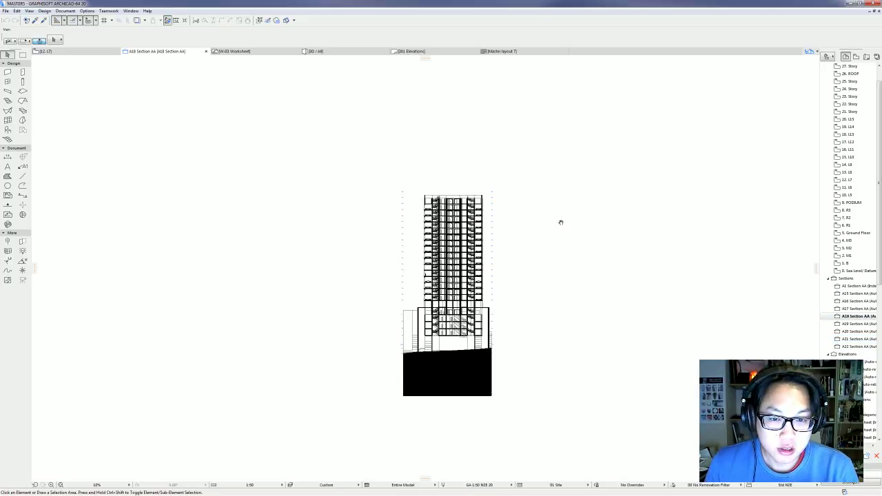
Switch from Section AA to the MASTERS tower 3D view at a low frontal angle.
middle_drag(653, 225, 562, 221)
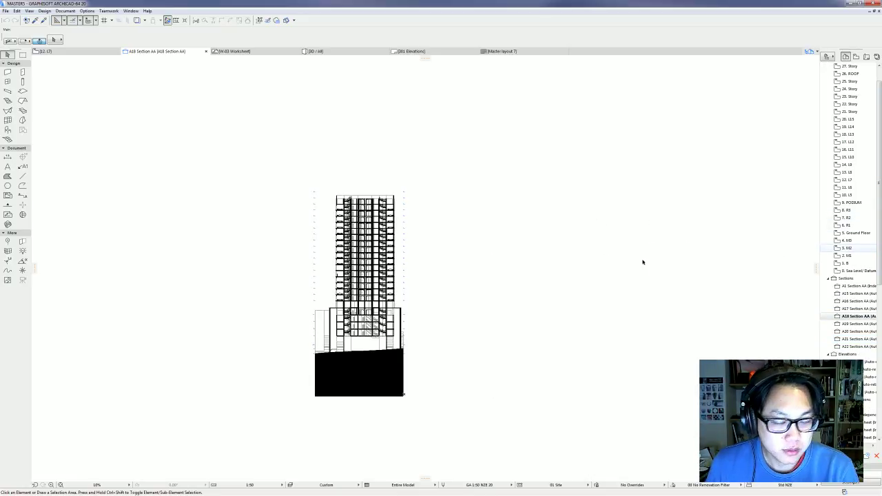
key(F3)
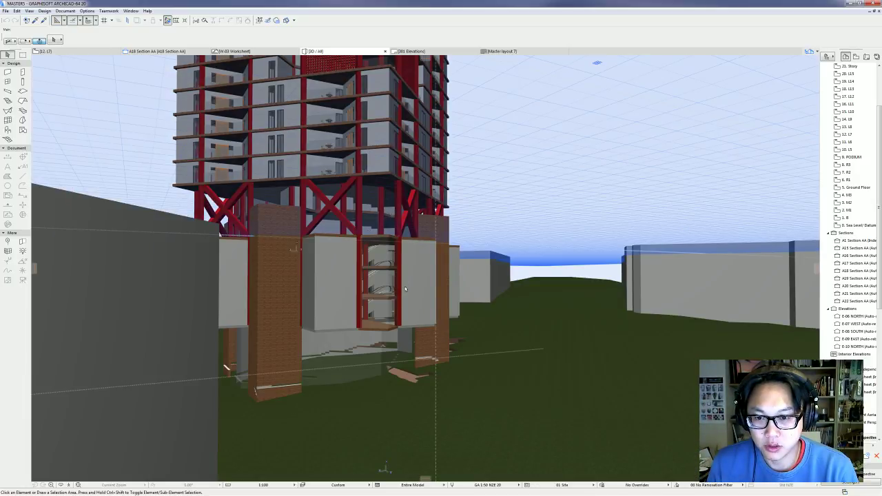
scroll(408, 290, down, 15)
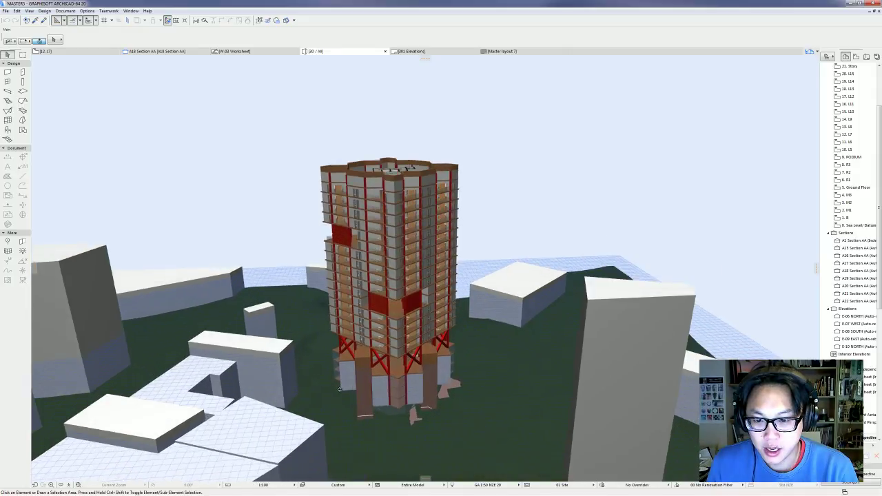
shift+middle_drag(339, 389, 399, 292)
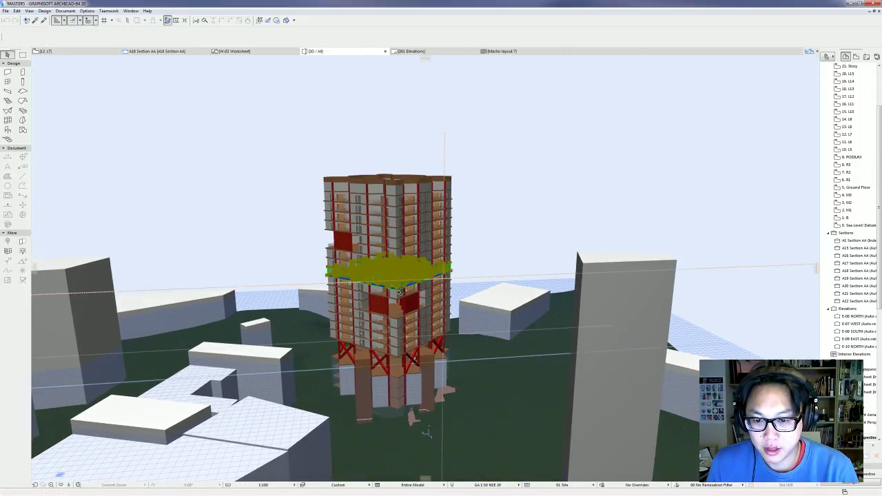
Select slabs on several tower floors to check their levels, then deselect and orbit around.
click(399, 292)
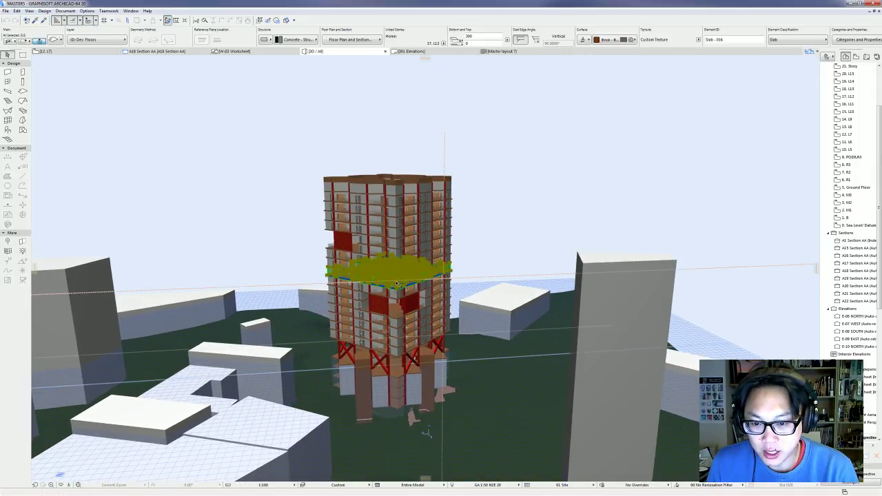
scroll(398, 286, up, 3)
scroll(397, 284, up, 3)
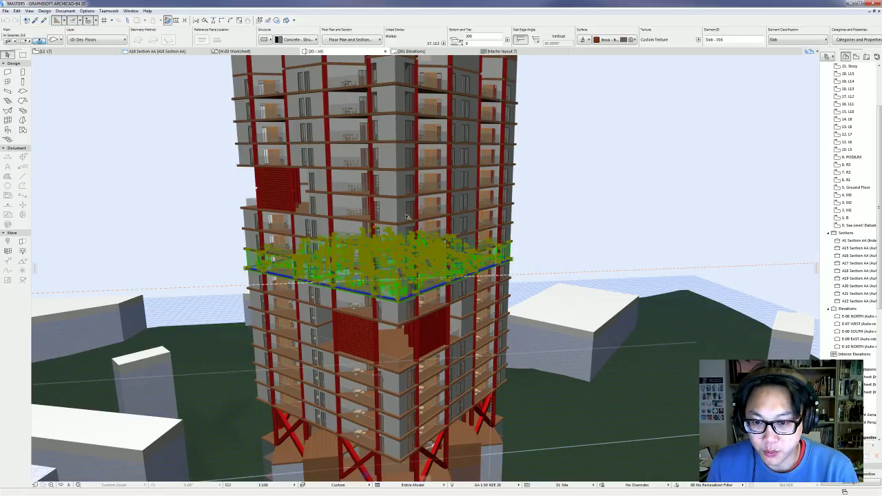
click(408, 213)
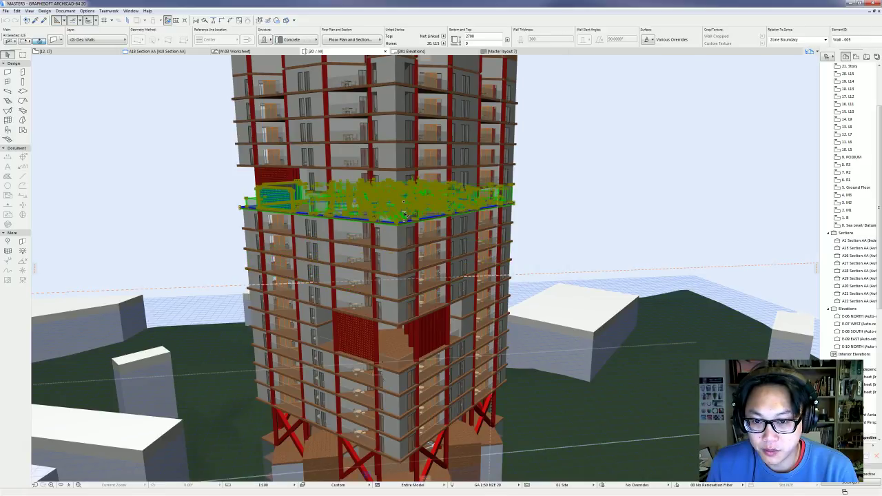
click(415, 262)
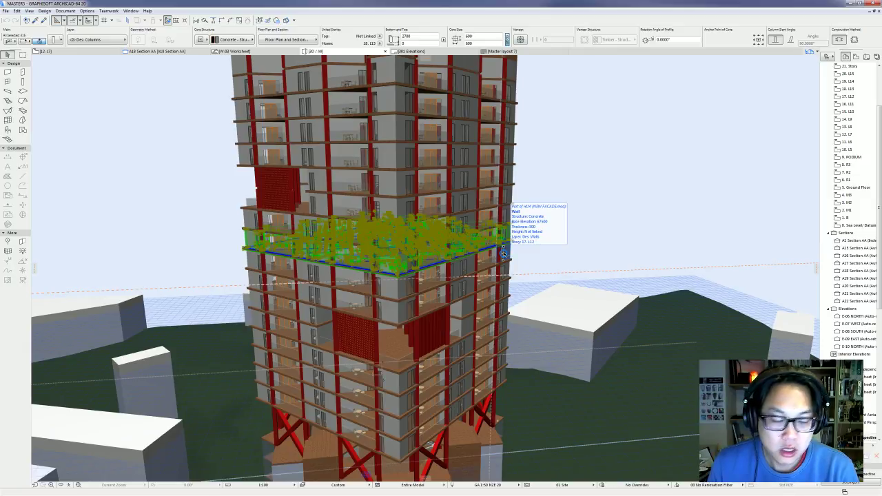
click(683, 207)
shift+middle_drag(683, 208, 583, 193)
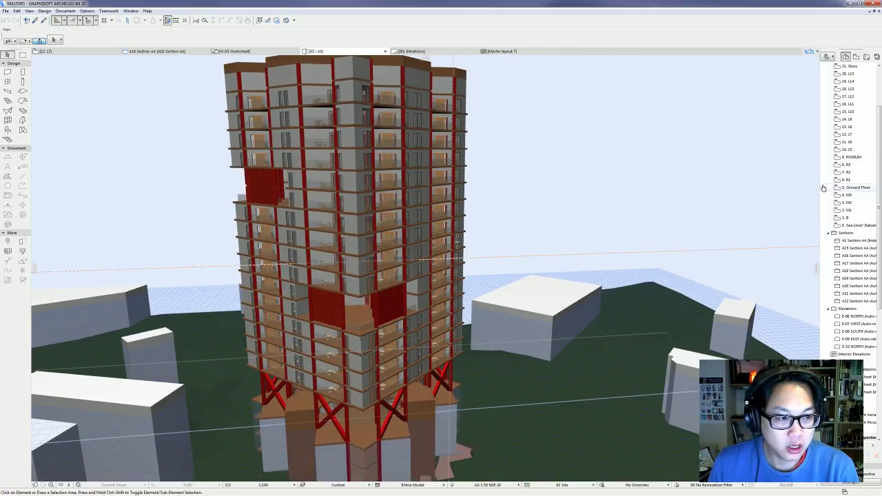
Step through 5. Ground Floor and 9. PODIUM to the 10. L5 floor plan.
double_click(858, 188)
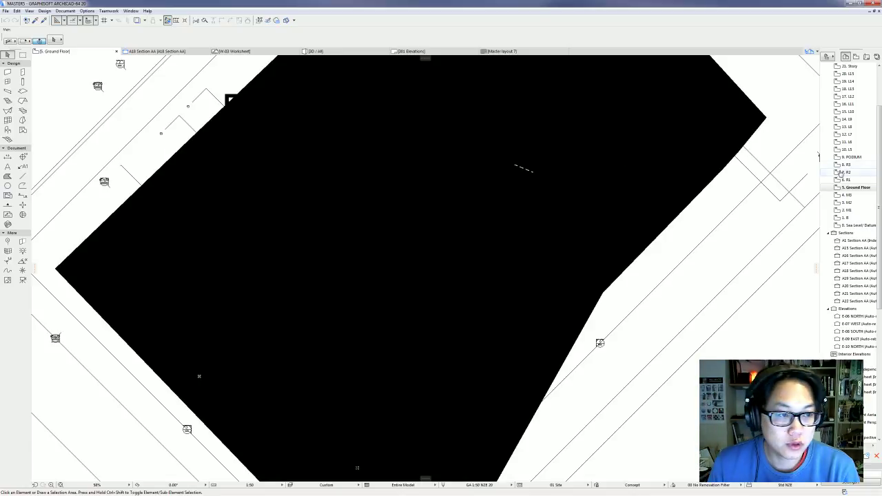
double_click(852, 157)
scroll(448, 214, down, 4)
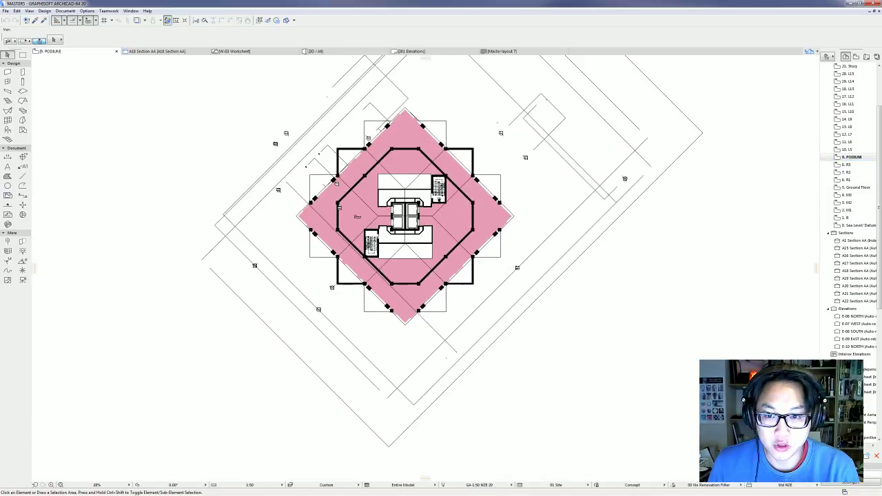
double_click(849, 150)
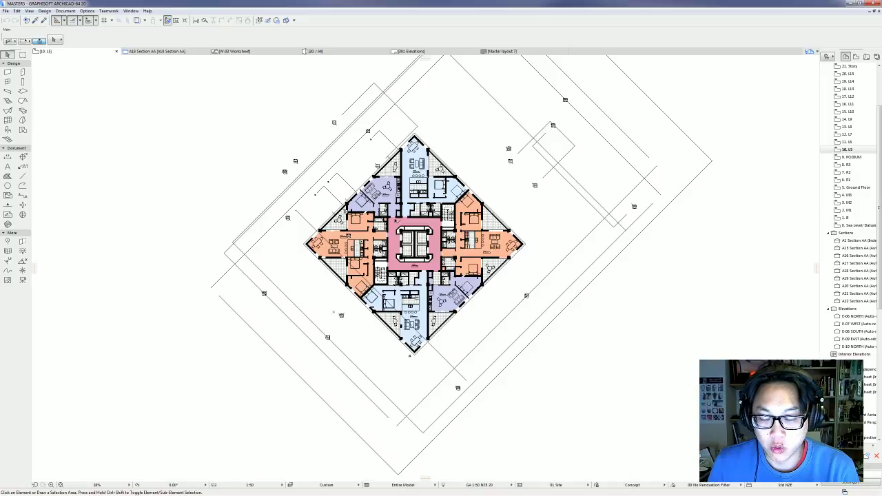
scroll(417, 233, up, 3)
Select all elements of the L5 apartment layout, clear, then select all again.
key(ctrl+a)
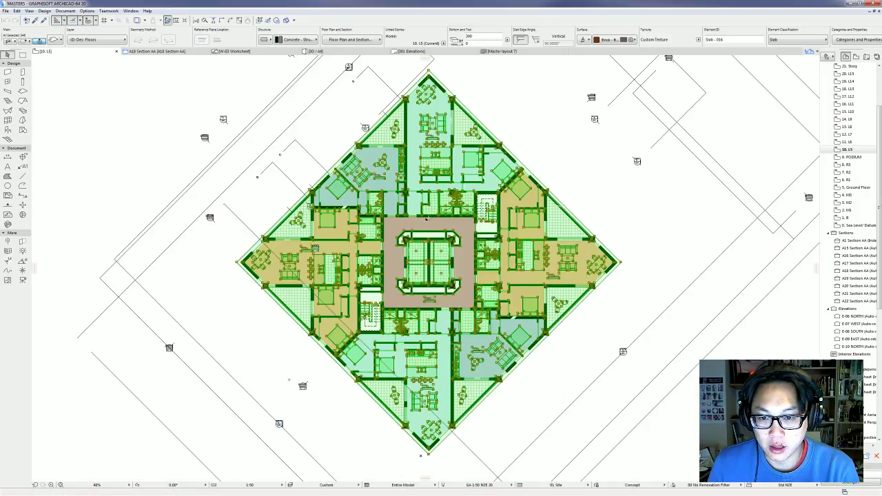
scroll(429, 218, up, 2)
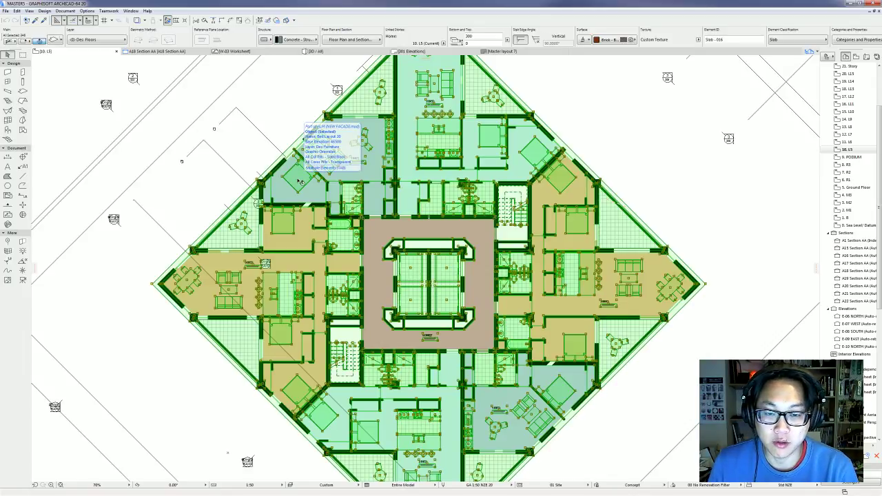
key(Escape)
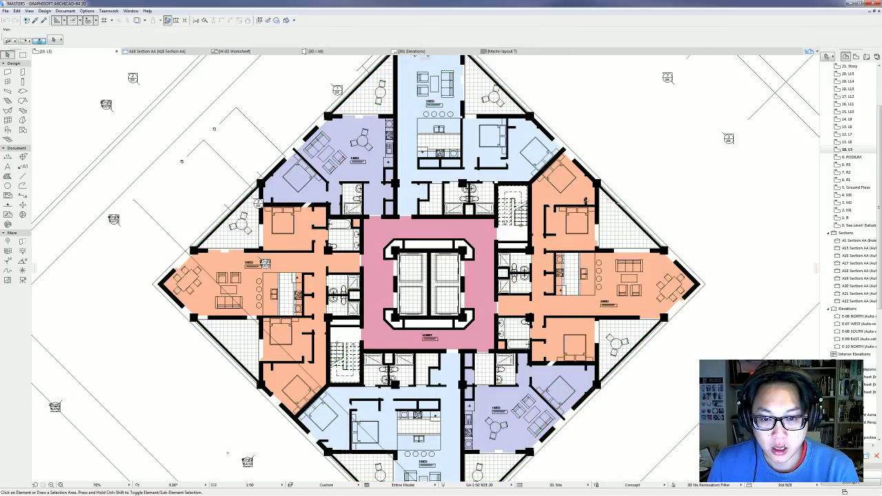
scroll(155, 207, down, 1)
scroll(386, 262, down, 1)
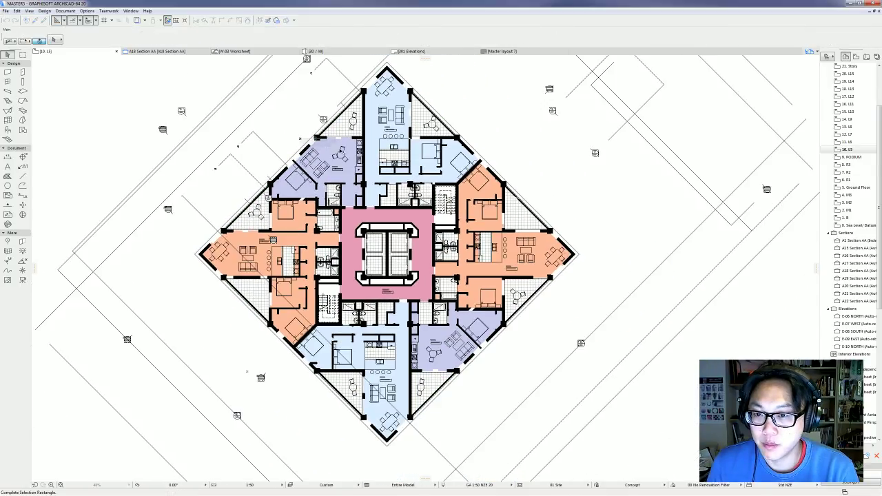
key(ctrl+a)
Edit the selected L5 module separately, opening it as NEW FACADE.mod.
right_click(339, 152)
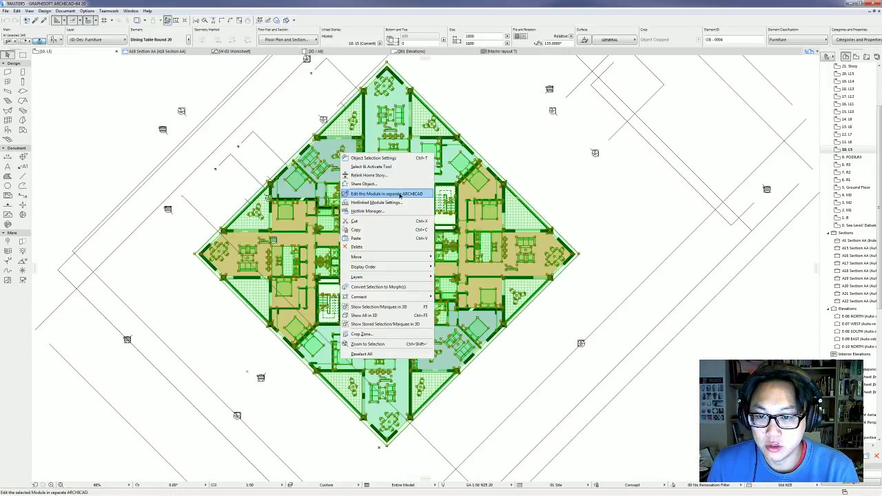
key(Escape)
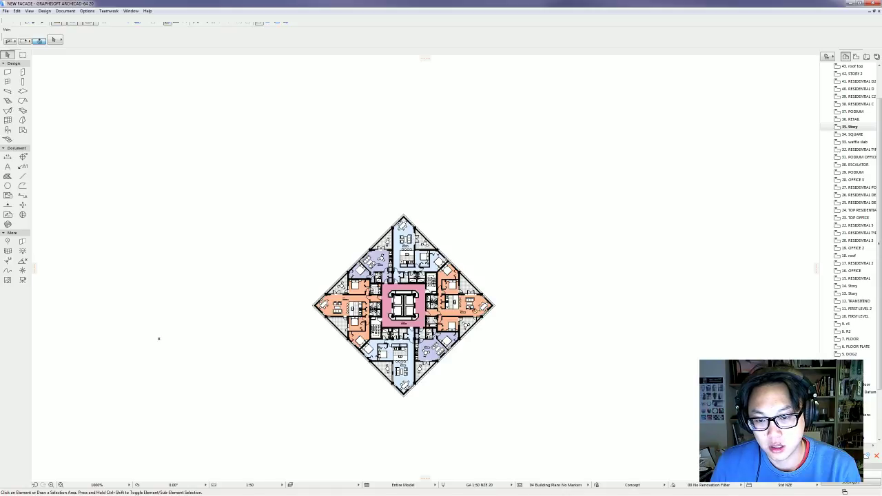
Widen the Navigator story list and open the 21. RESIDENTIAL TYPE A plan.
drag(821, 230, 772, 230)
click(810, 66)
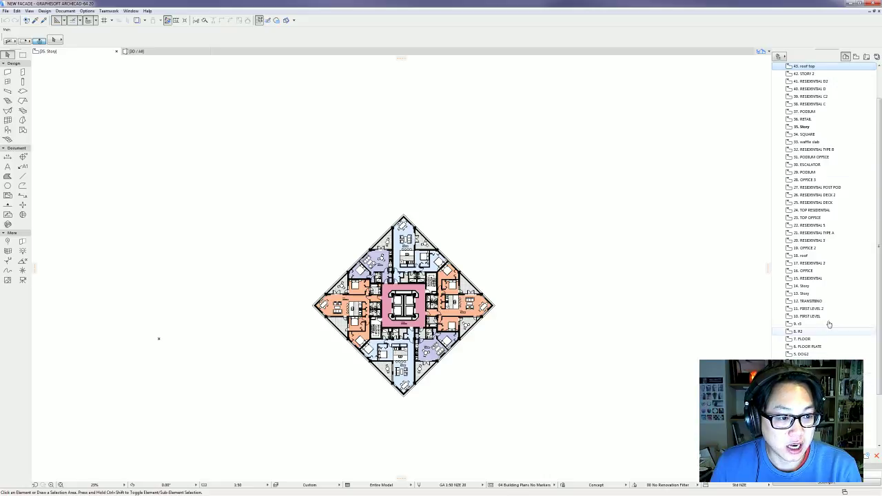
double_click(836, 194)
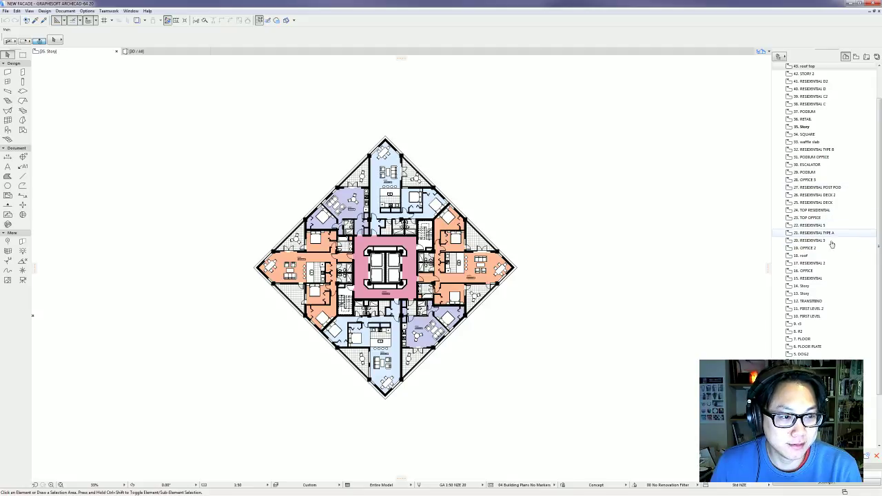
click(834, 235)
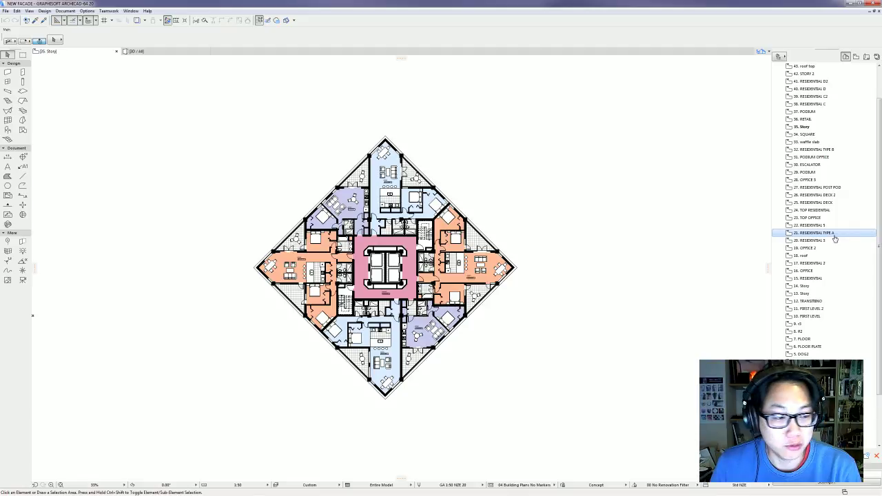
double_click(835, 235)
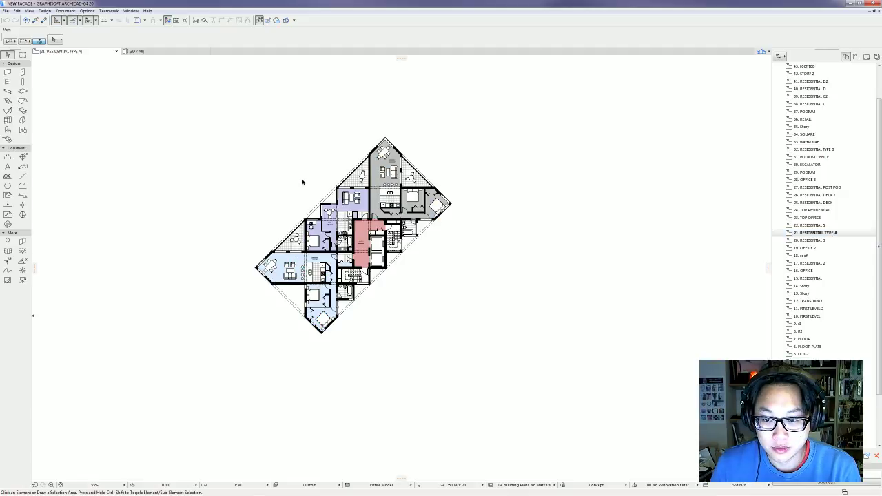
Step through stories 22, 20, 27 and 38, ending on 39. RESIDENTIAL C2.
scroll(304, 184, up, 3)
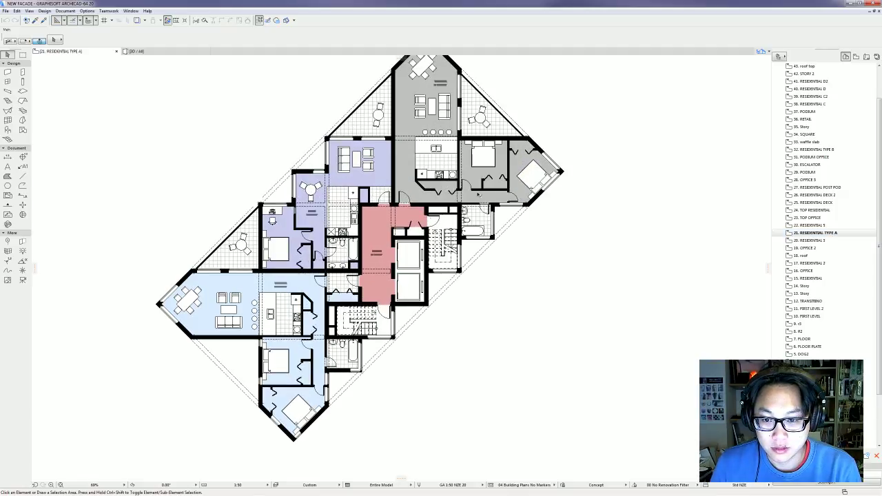
double_click(827, 226)
double_click(805, 240)
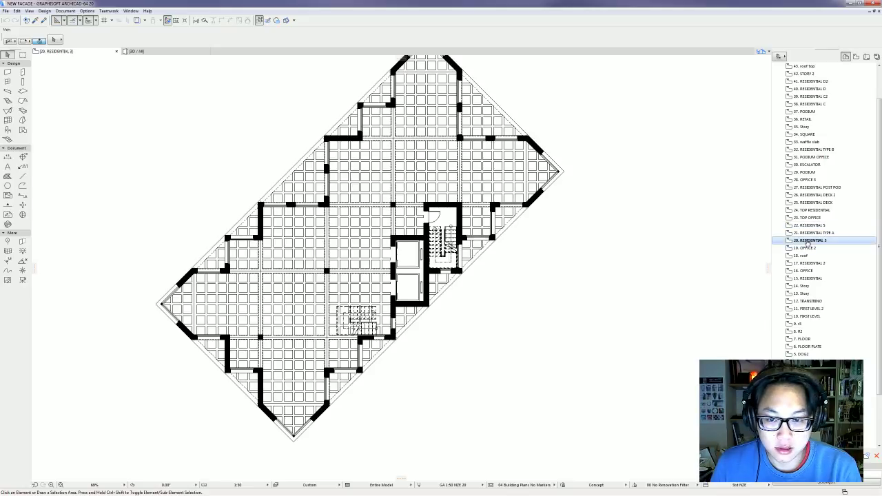
double_click(823, 187)
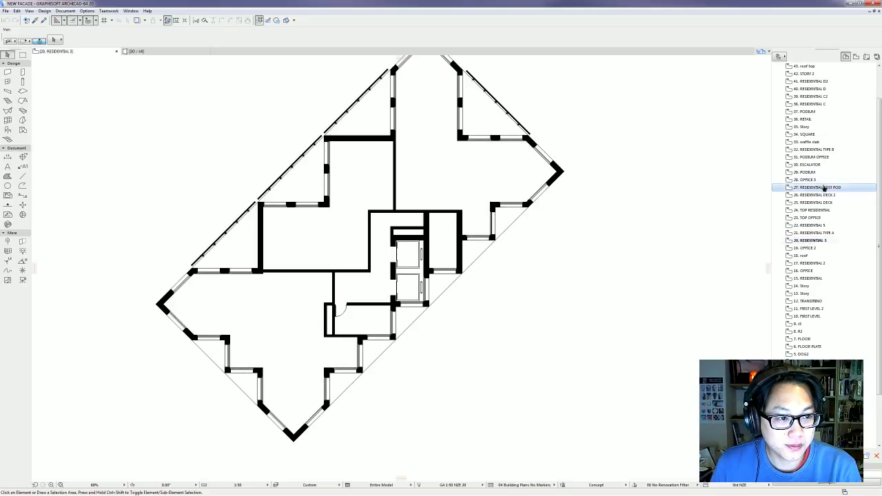
double_click(817, 104)
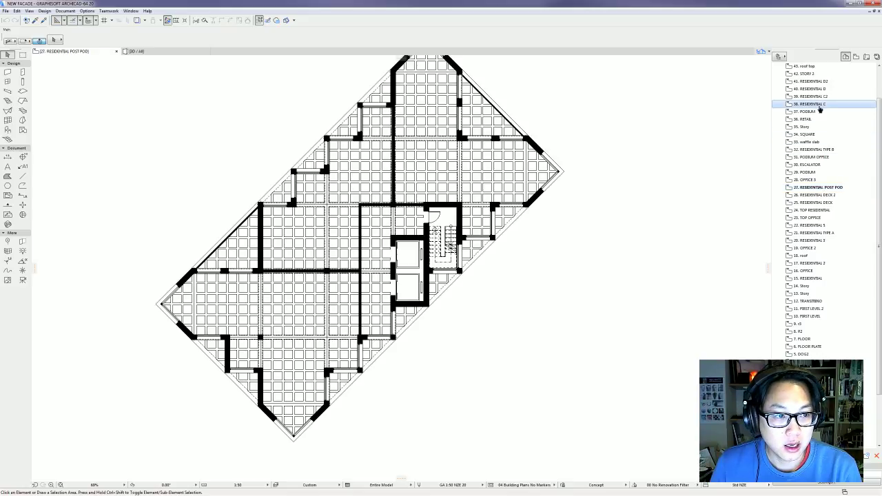
double_click(812, 96)
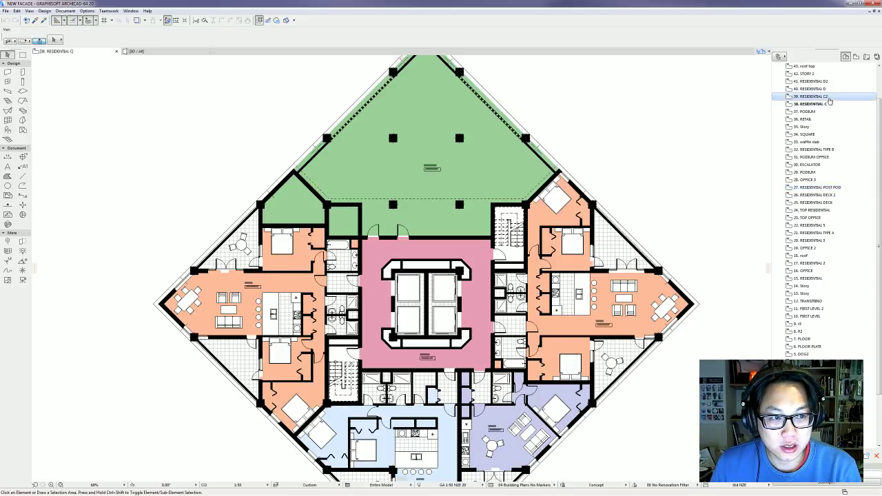
scroll(650, 220, down, 3)
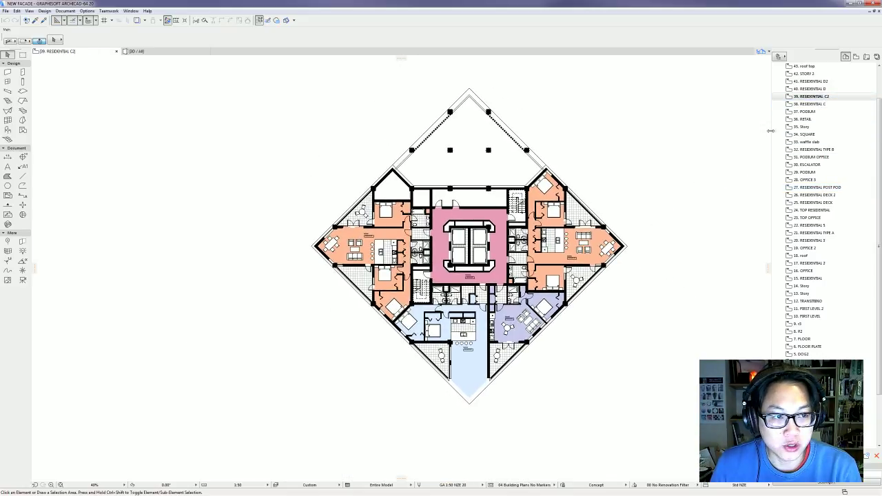
Set 38. RESIDENTIAL C, then 35. Story, as the trace reference.
right_click(808, 105)
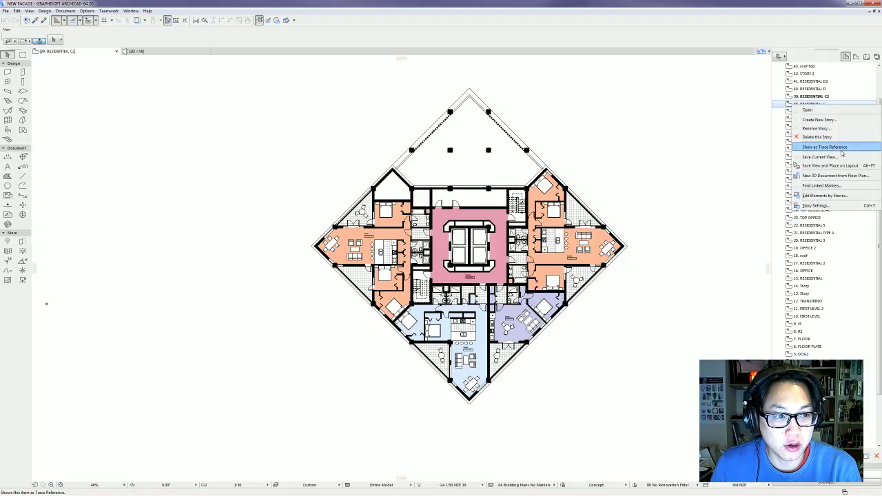
click(841, 149)
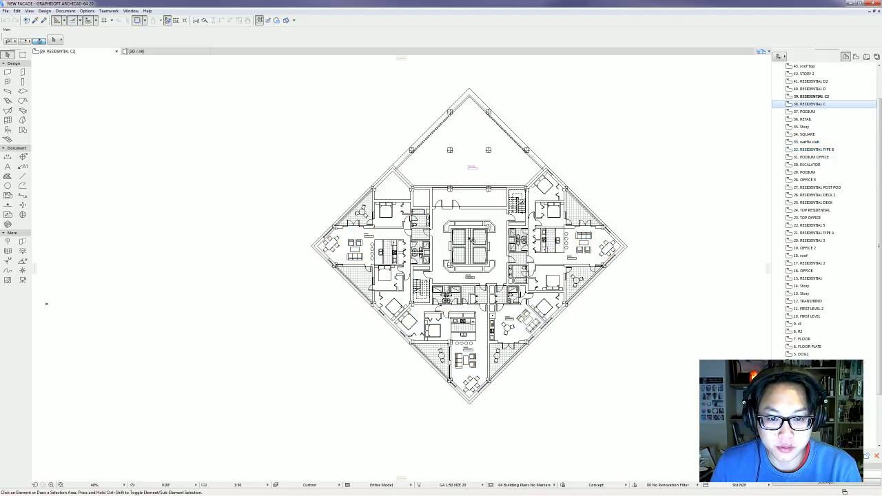
right_click(821, 81)
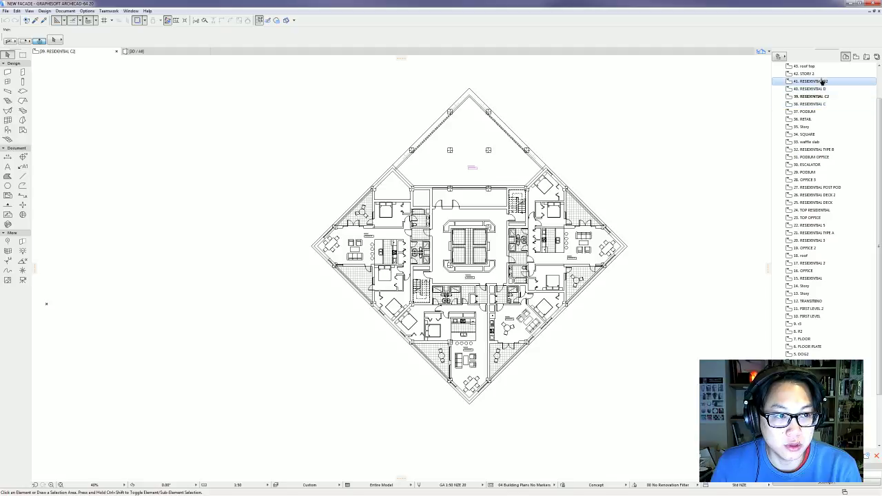
right_click(805, 127)
click(824, 166)
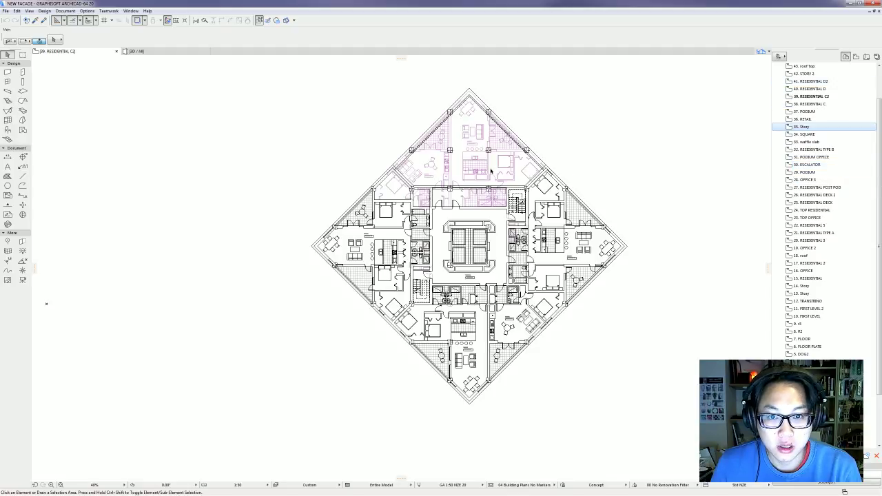
Zoom in and out to compare the pink 35. Story trace with the RESIDENTIAL C2 plan.
scroll(478, 149, up, 8)
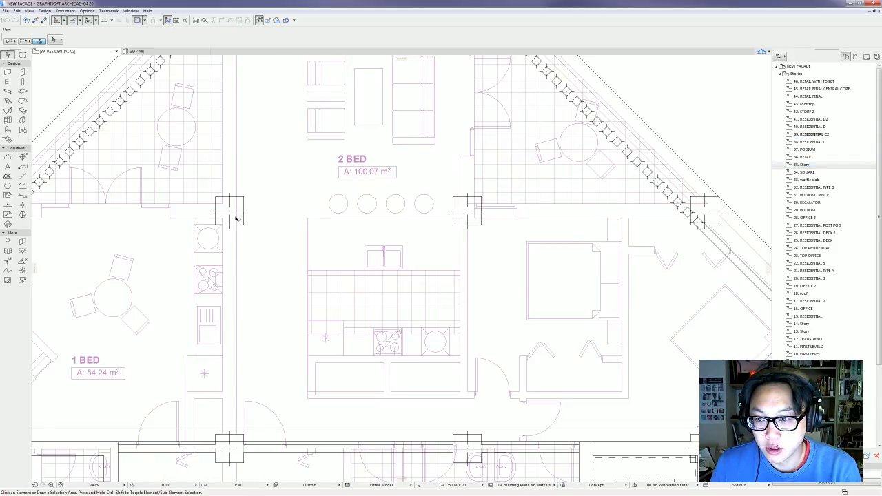
scroll(238, 217, down, 2)
scroll(457, 169, down, 1)
scroll(275, 231, down, 1)
scroll(286, 226, up, 2)
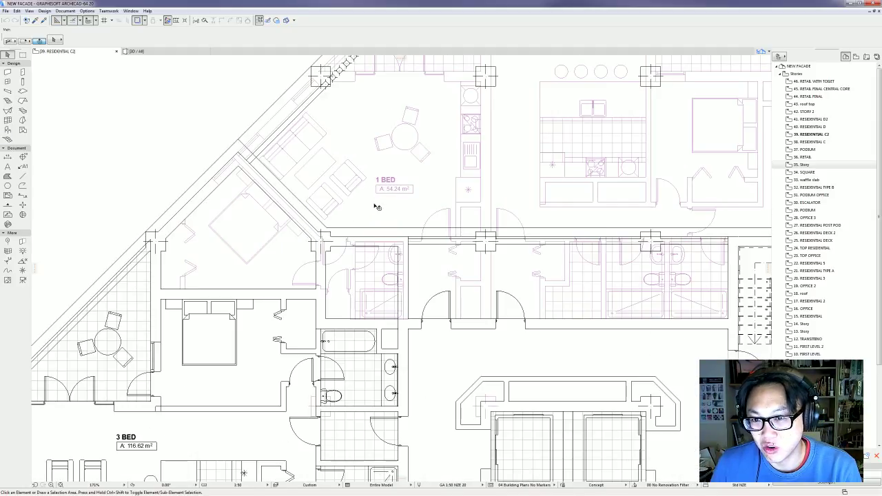
scroll(383, 203, down, 5)
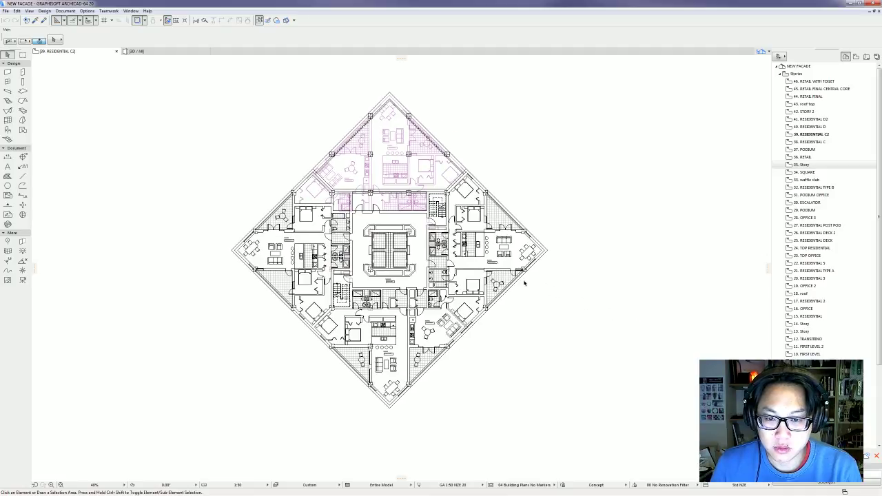
scroll(220, 166, up, 1)
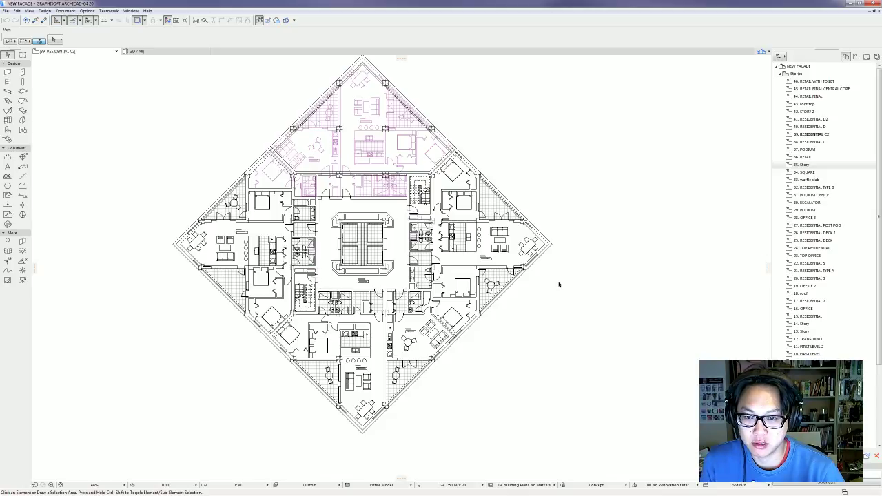
scroll(505, 297, up, 2)
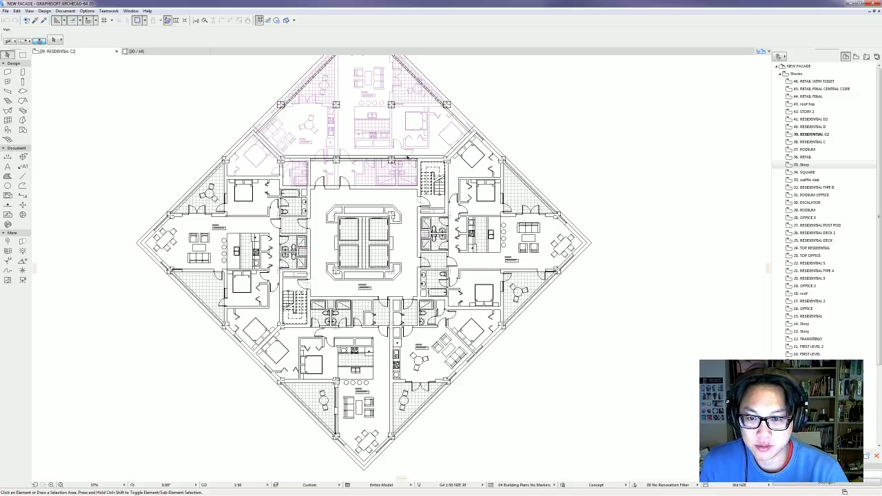
scroll(414, 157, down, 4)
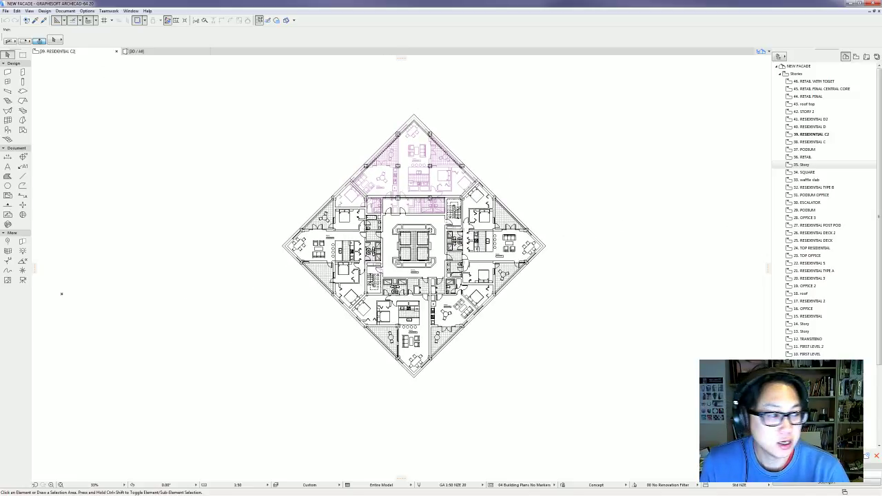